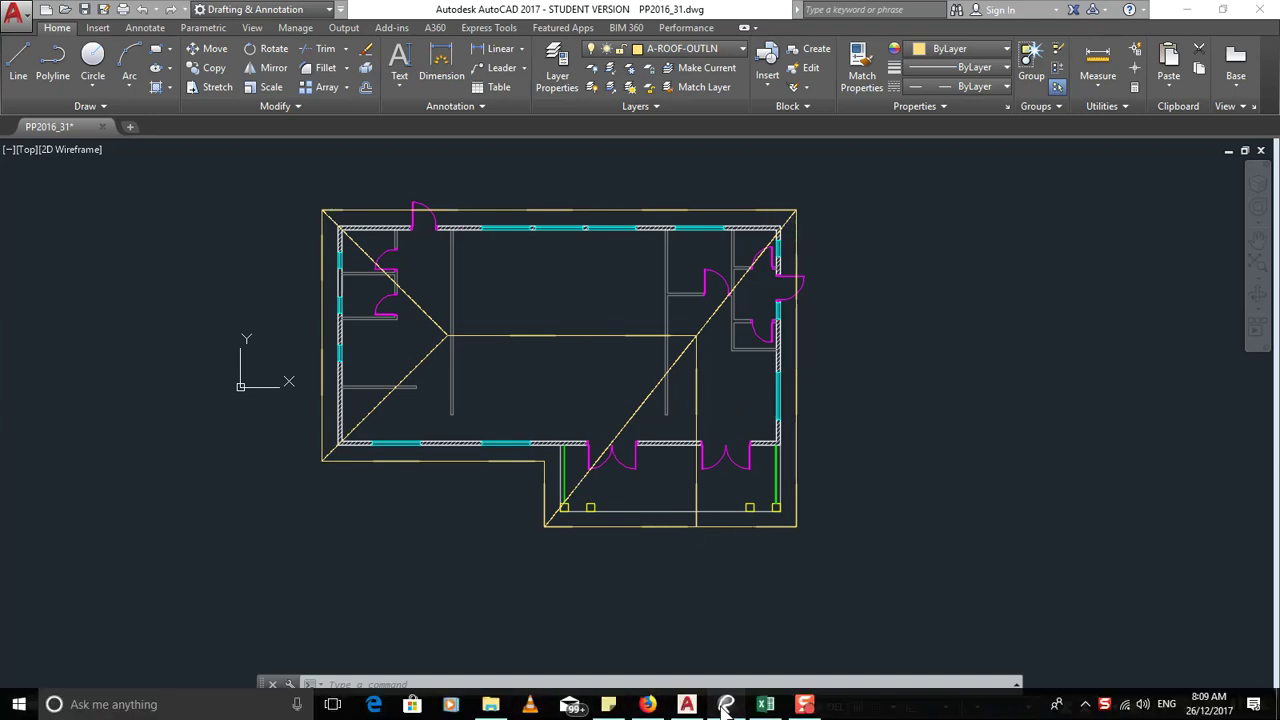
Switch to the reference floor plan PDF (page 7 of 8) in Bluebeam Revu
left_click(726, 704)
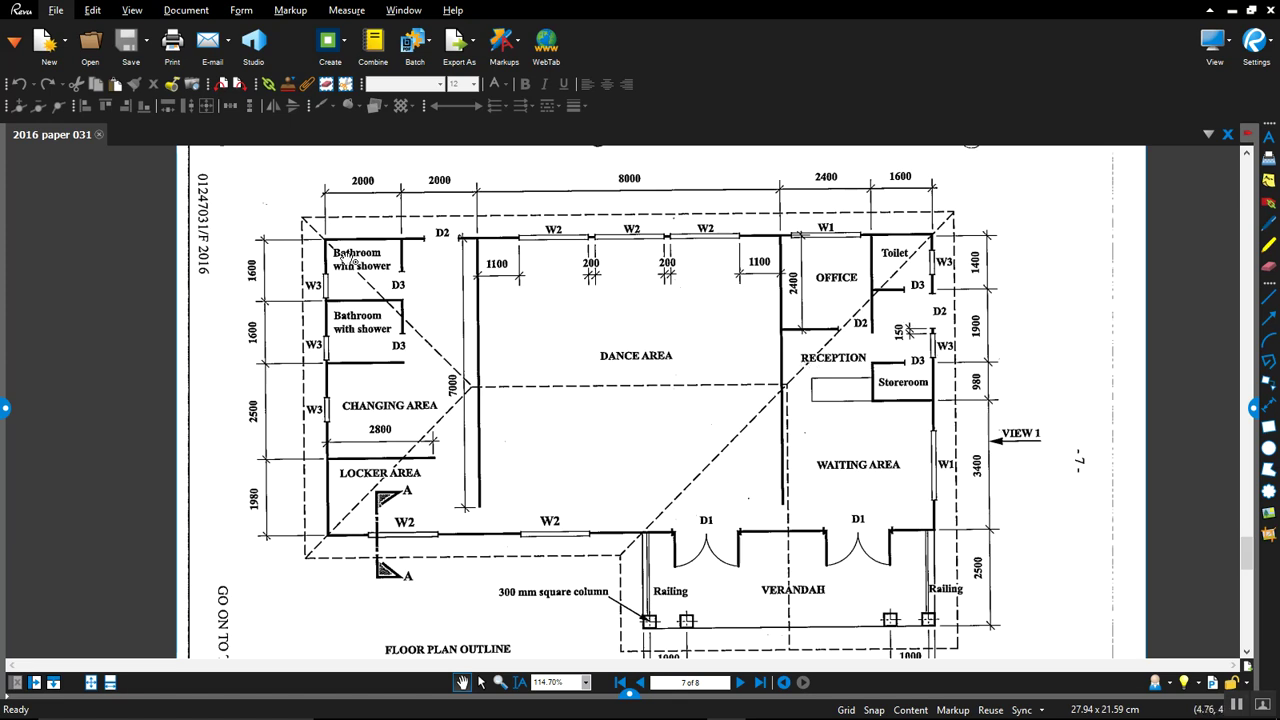
Return from Bluebeam Revu to the AutoCAD drawing PP2016_31.dwg
key("alt+Tab")
key("alt+Tab")
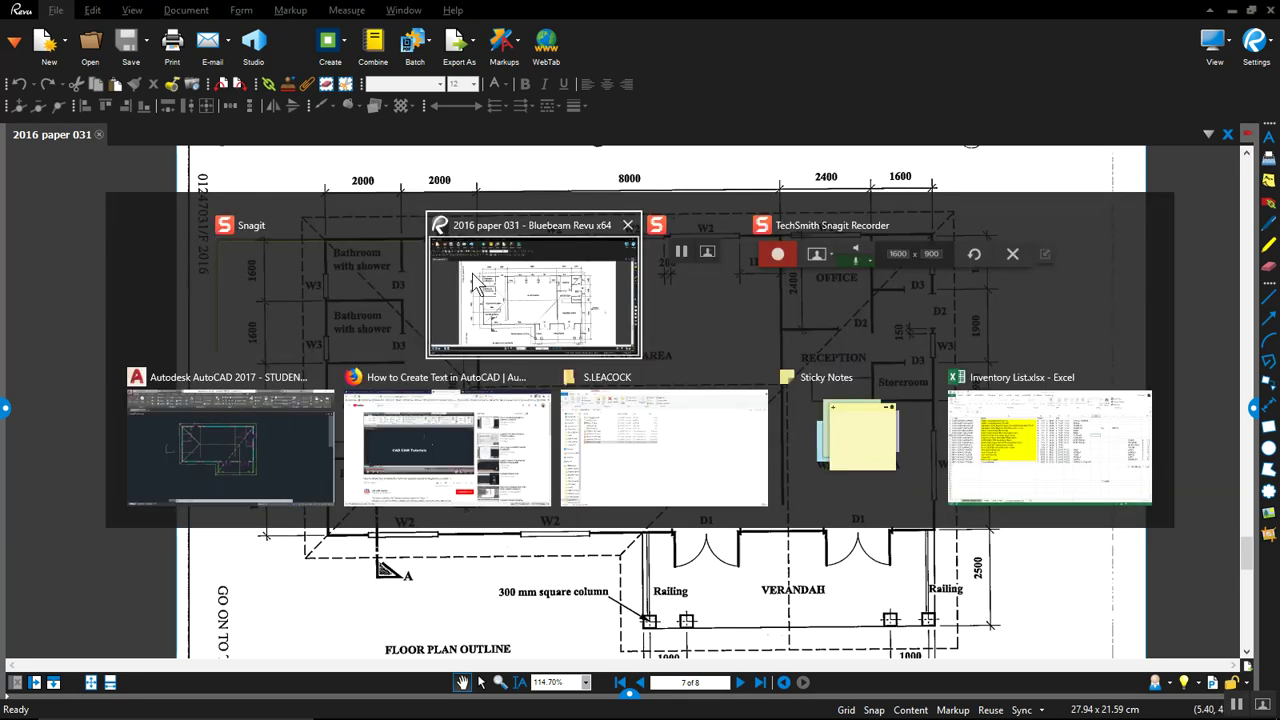
left_click(299, 457)
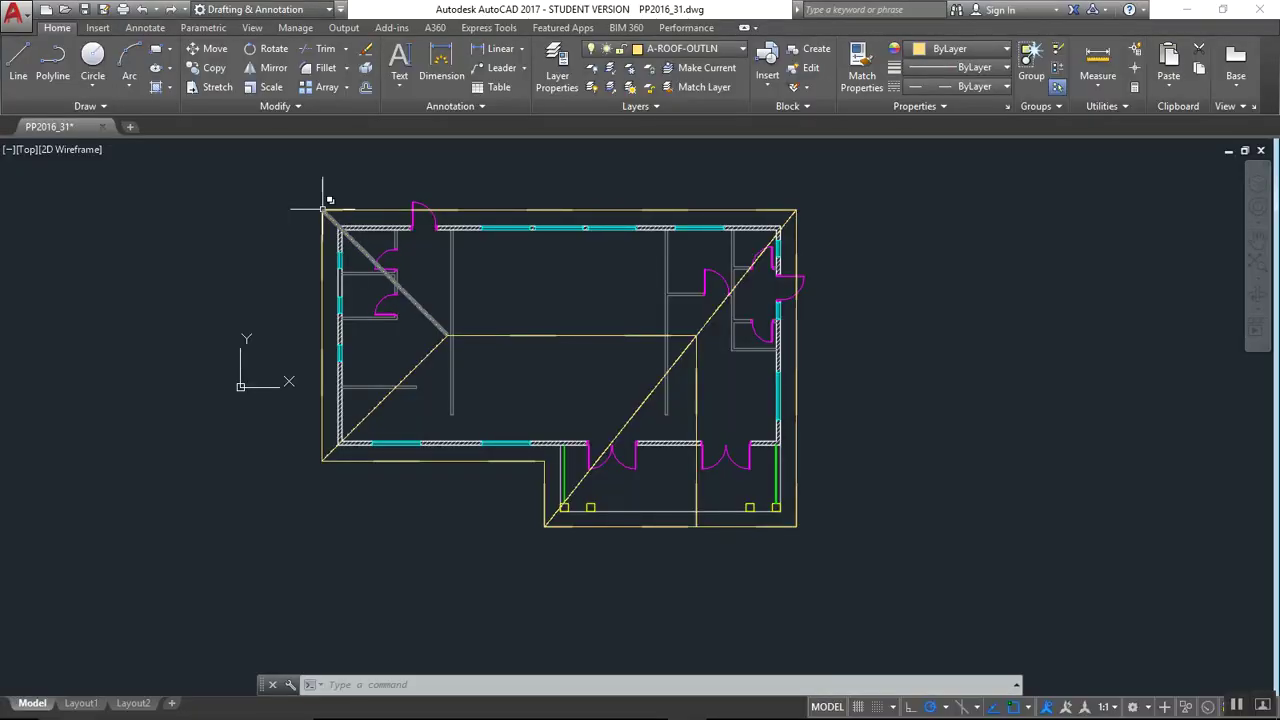
Make A-AREA-IDEN the current layer and turn off the A-ROOF-OUTLN layer
left_click(734, 50)
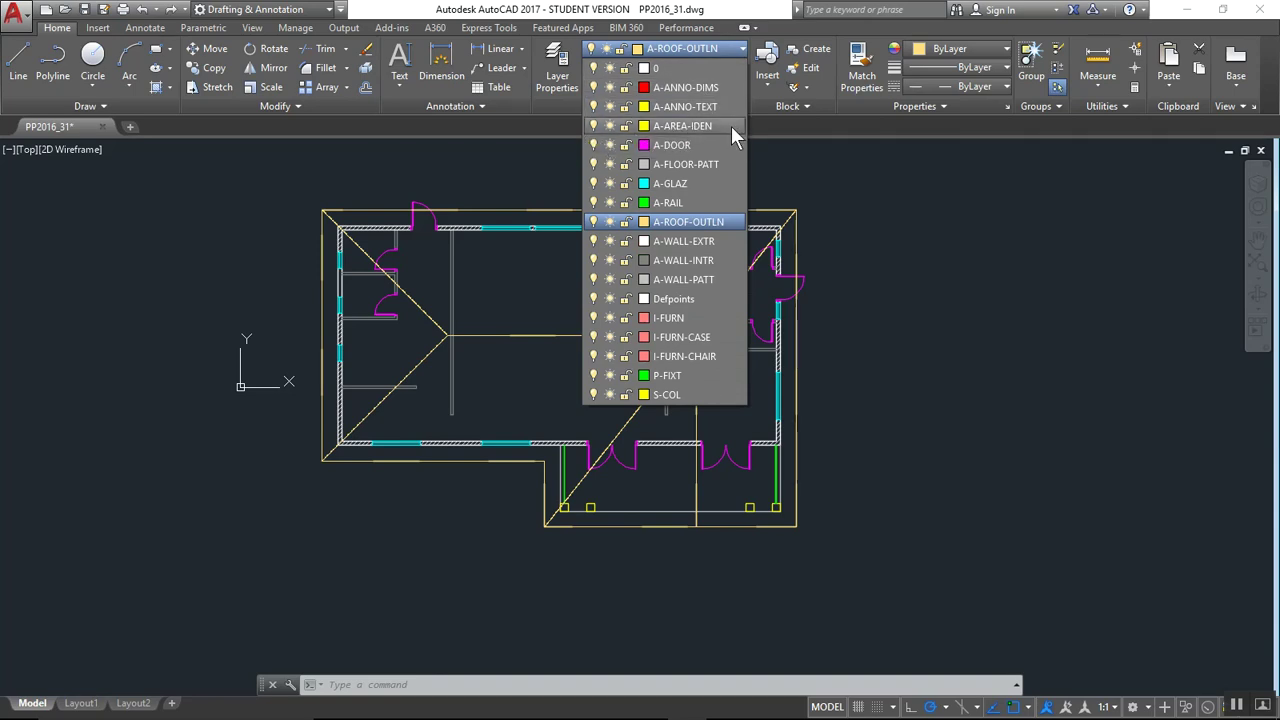
left_click(731, 126)
left_click(725, 50)
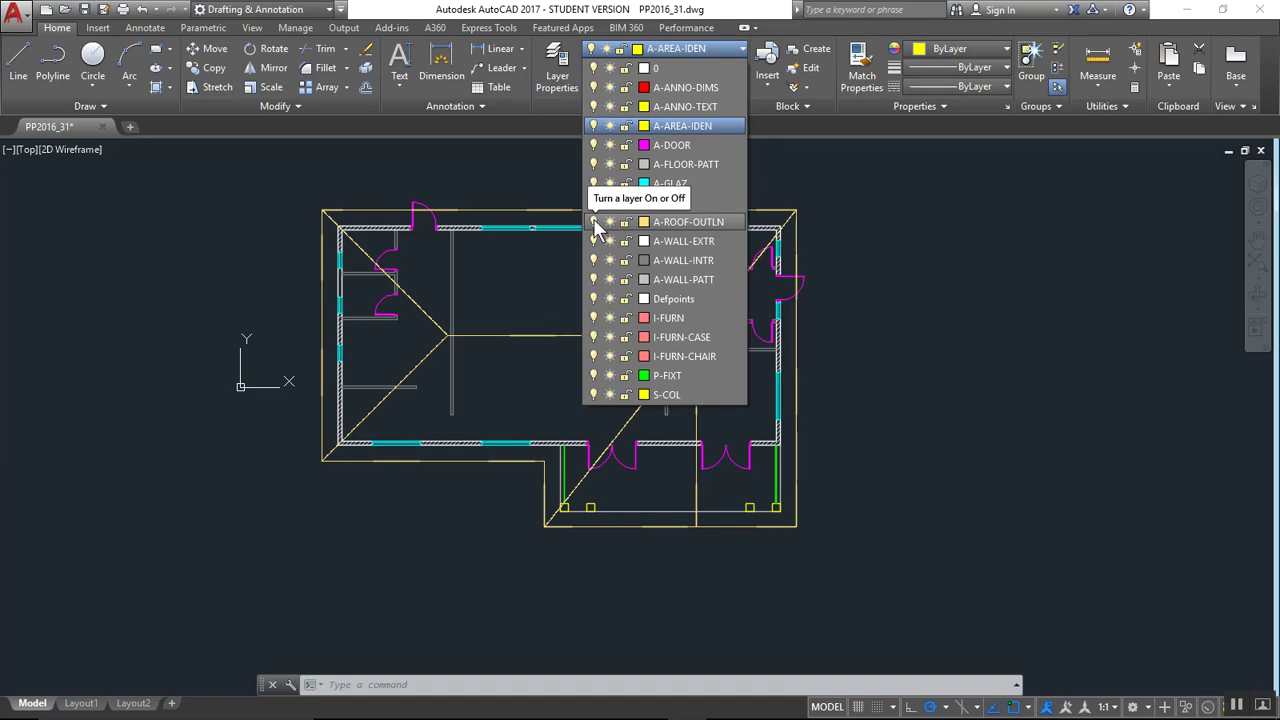
left_click(594, 222)
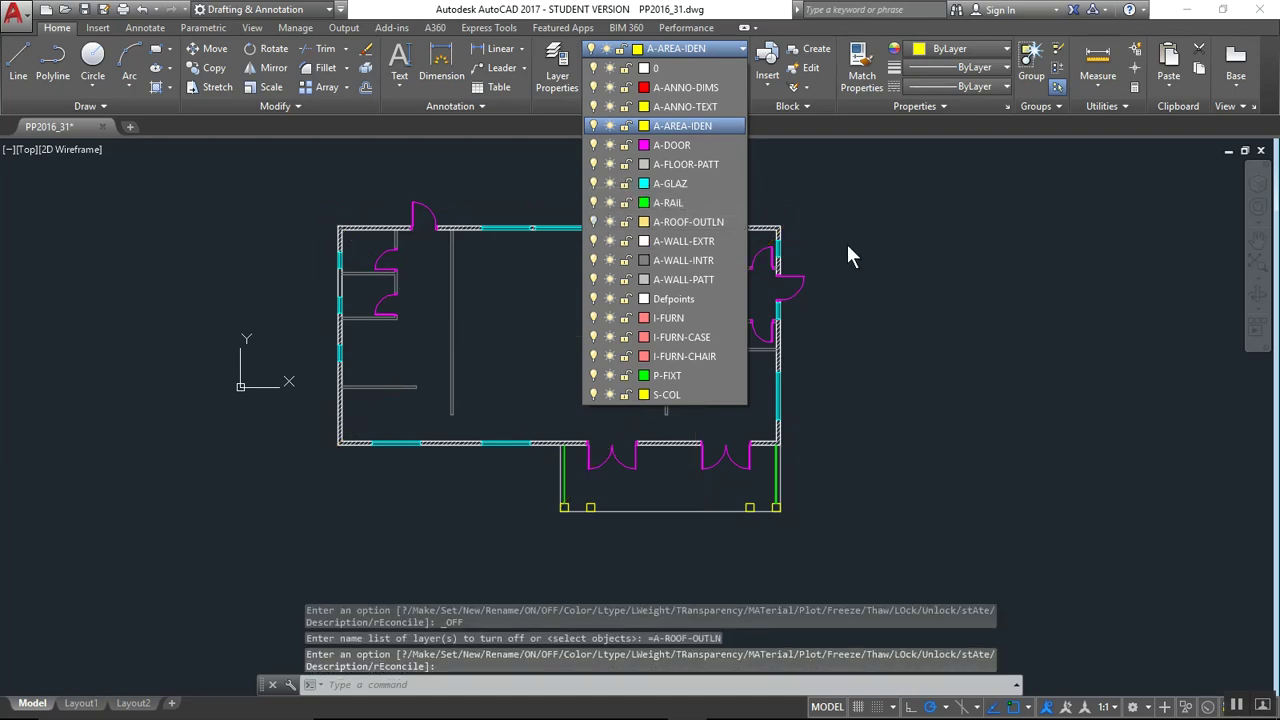
left_click(530, 265)
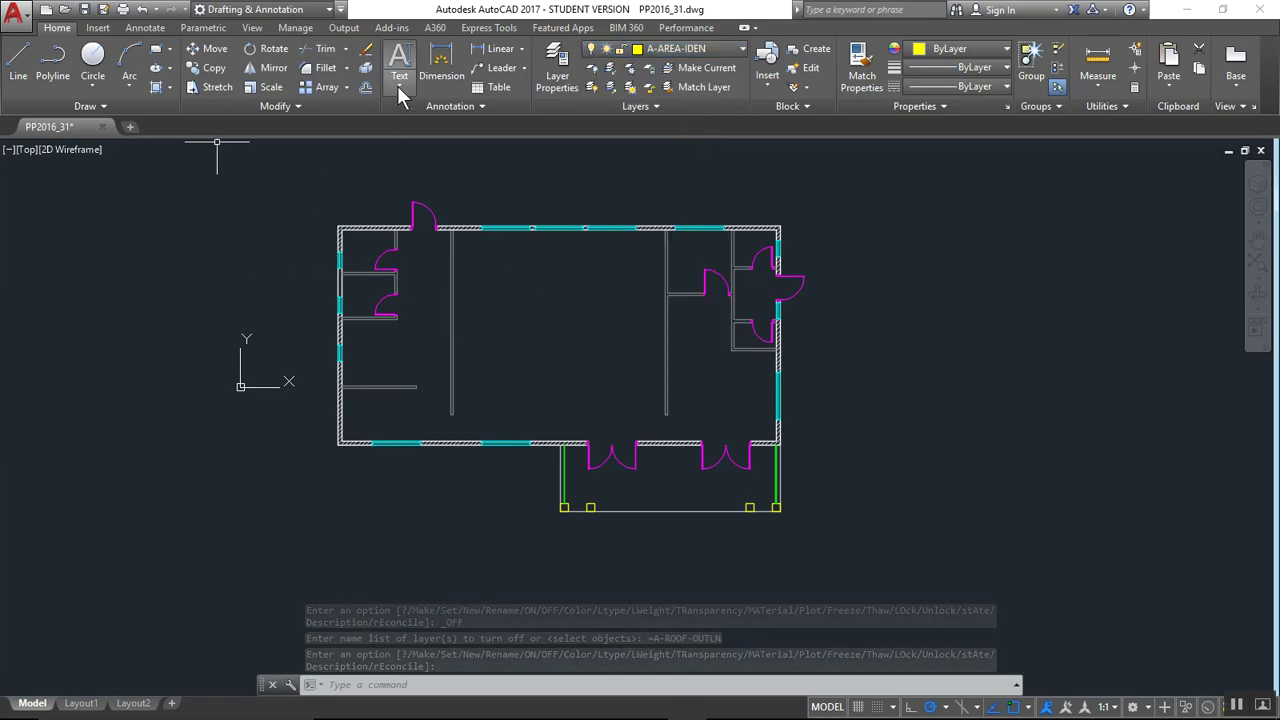
Check the reference plan in Bluebeam Revu
key("alt+Tab")
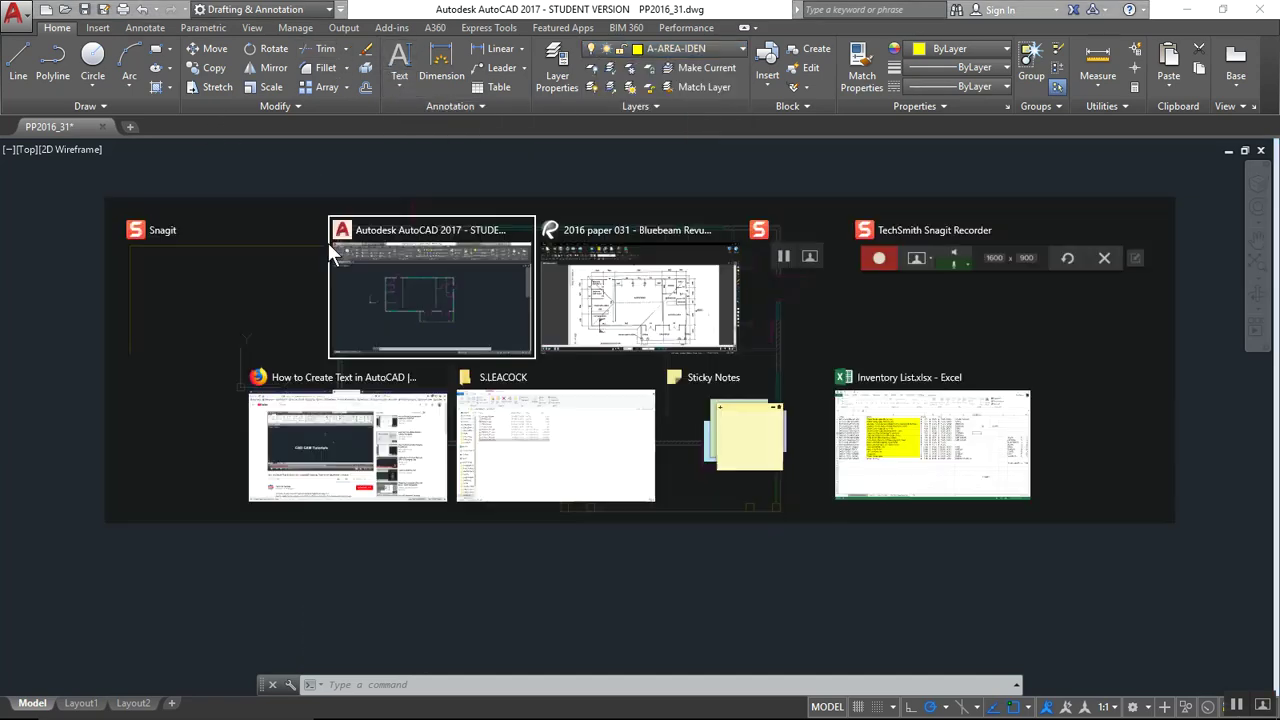
key("alt+Tab")
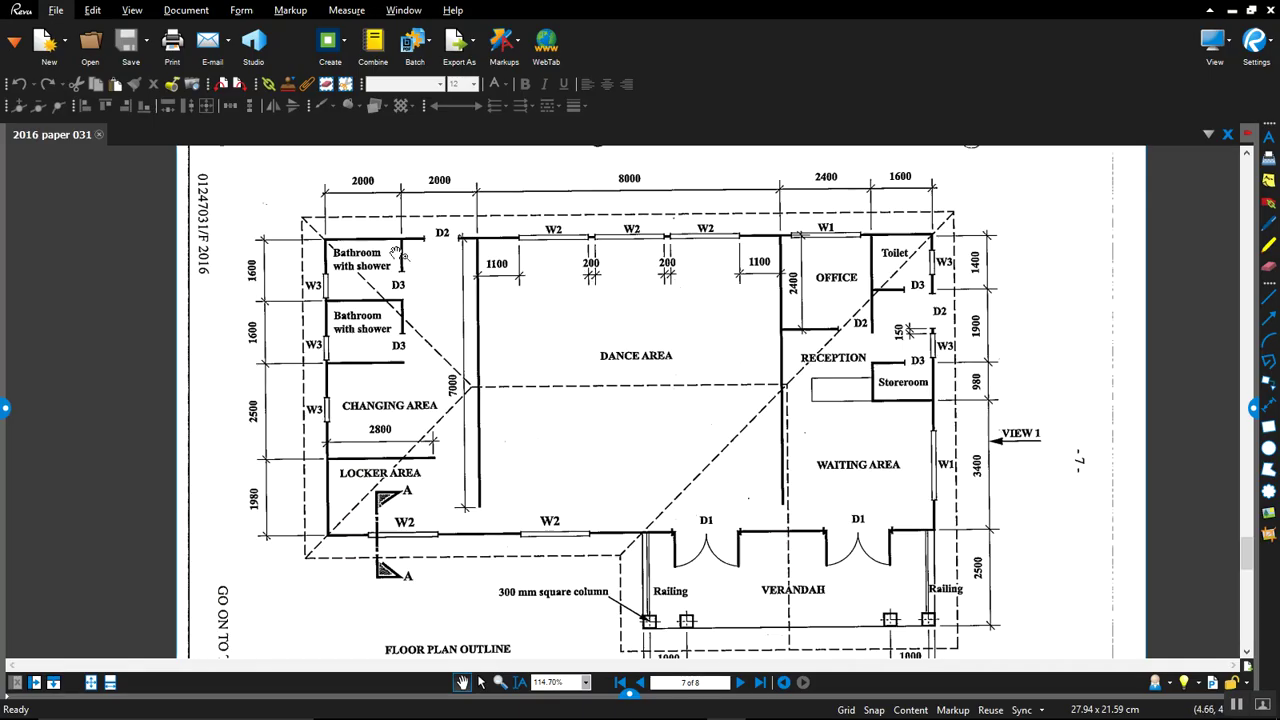
key("alt+Tab")
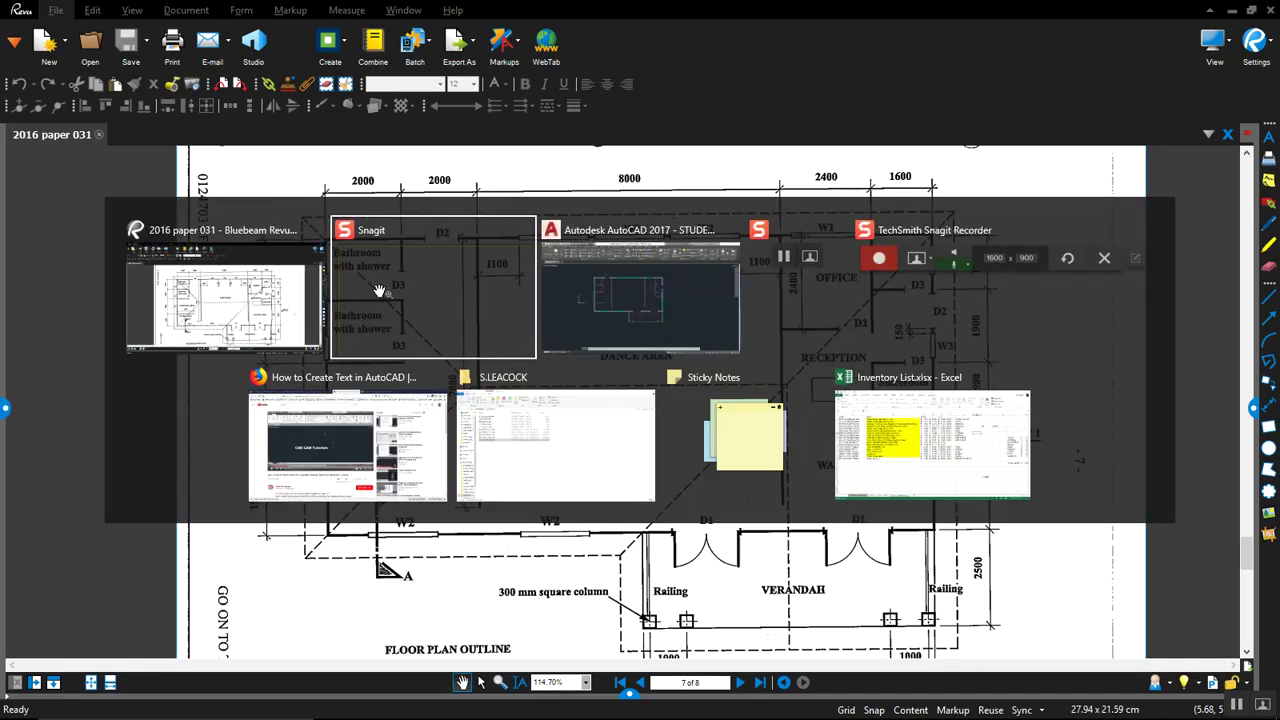
Back in AutoCAD, bring up the Text Style settings from the Annotation panel
left_click(623, 290)
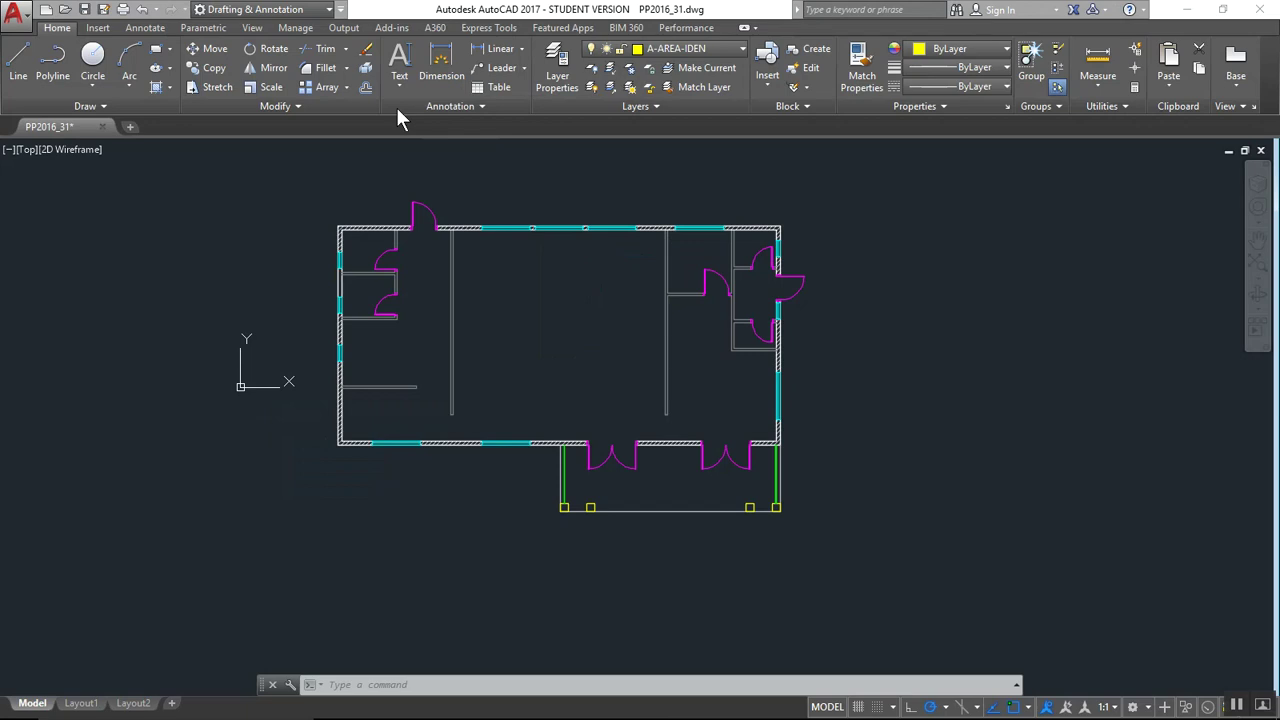
left_click(456, 107)
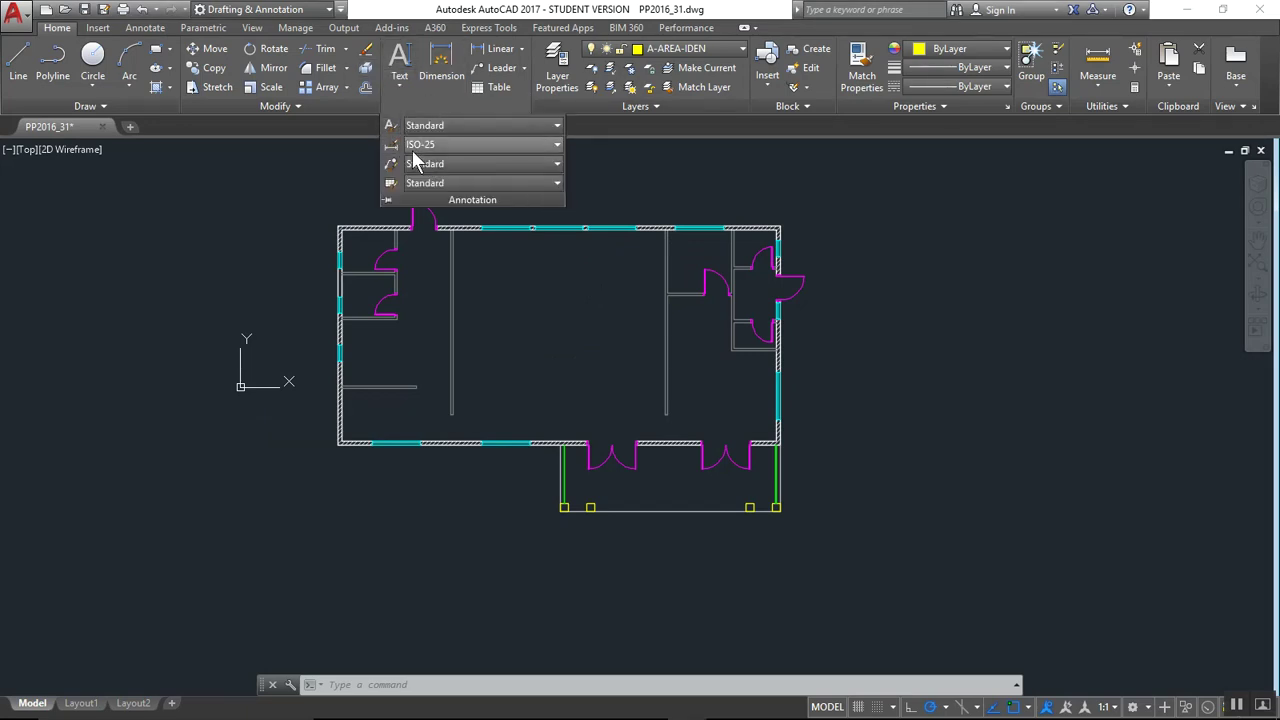
left_click(415, 155)
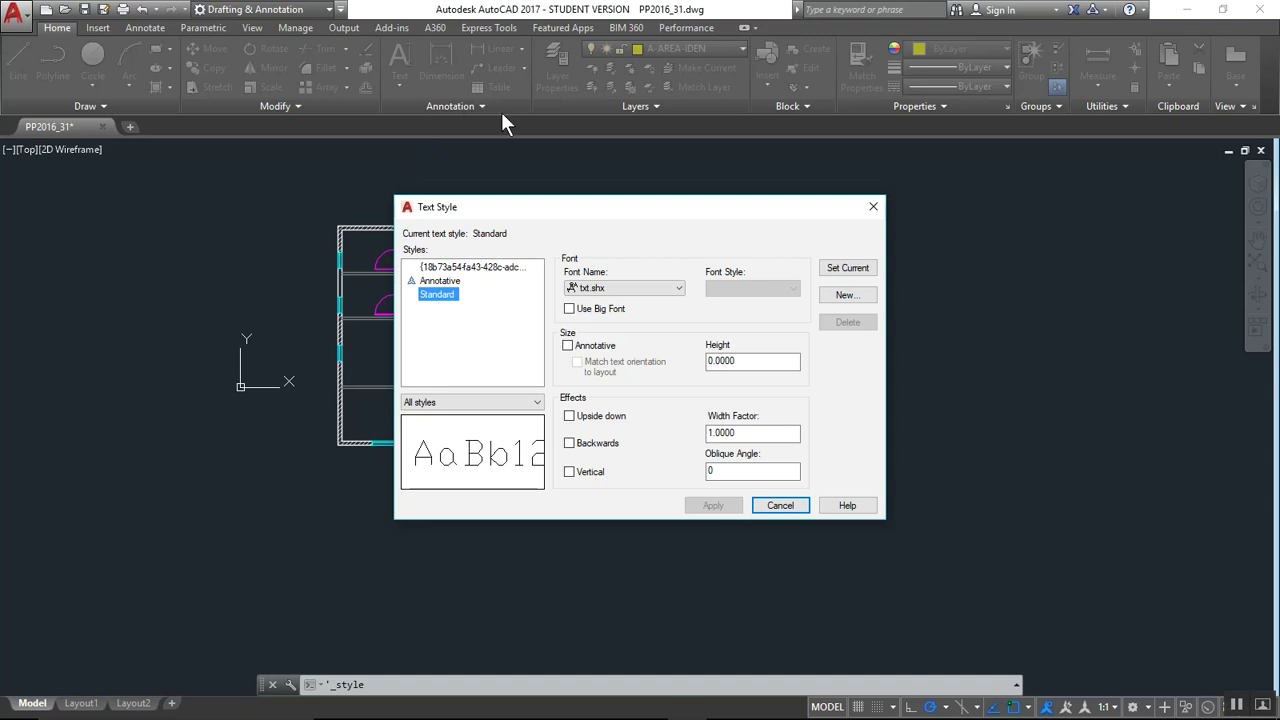
key("Escape")
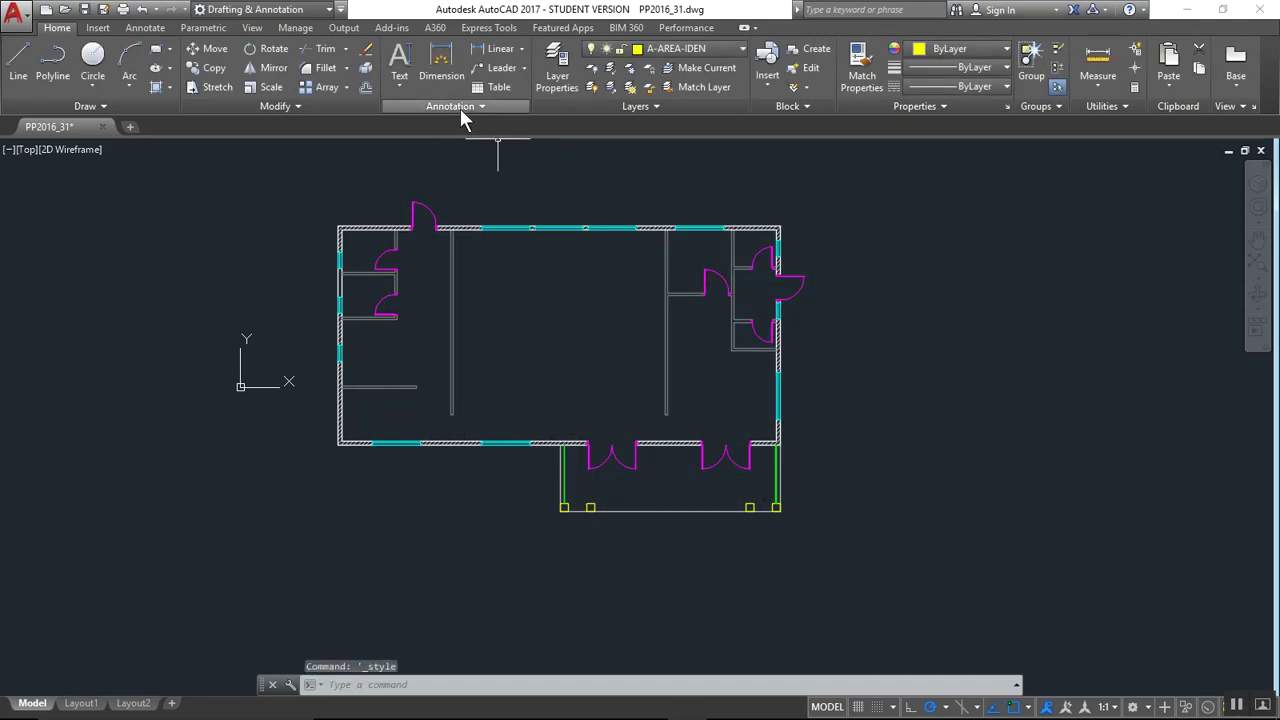
left_click(460, 110)
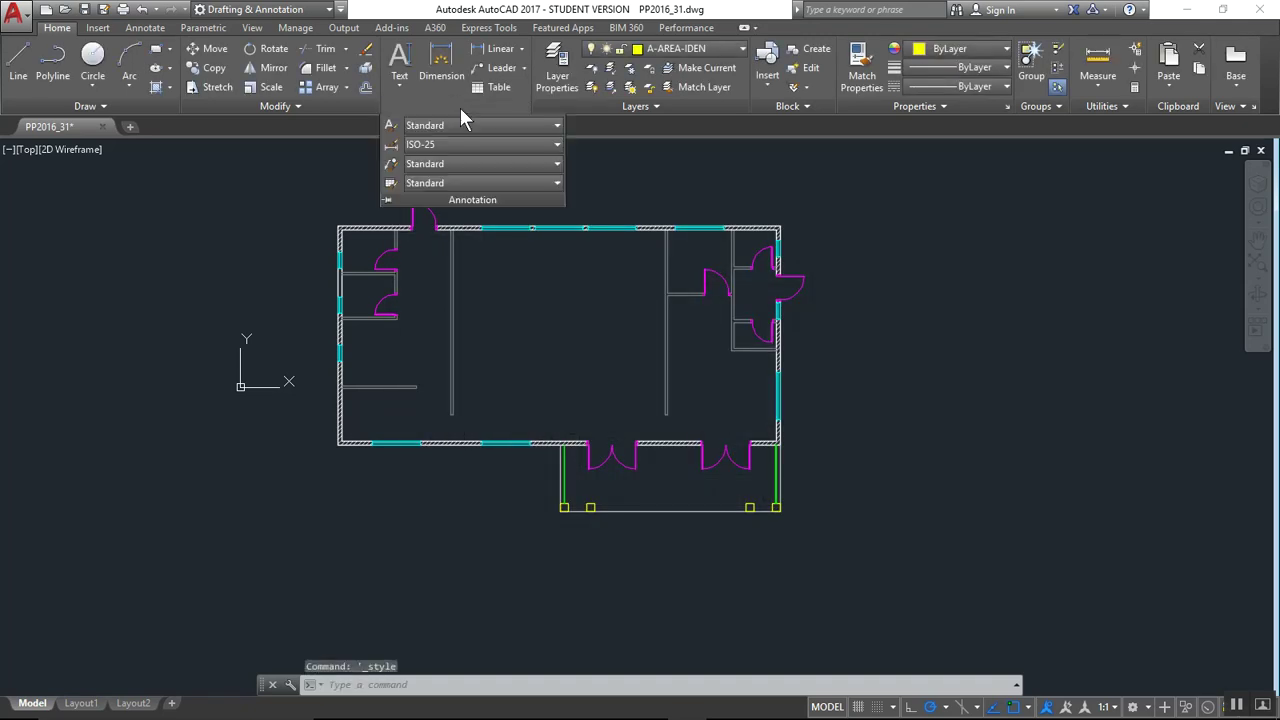
left_click(390, 125)
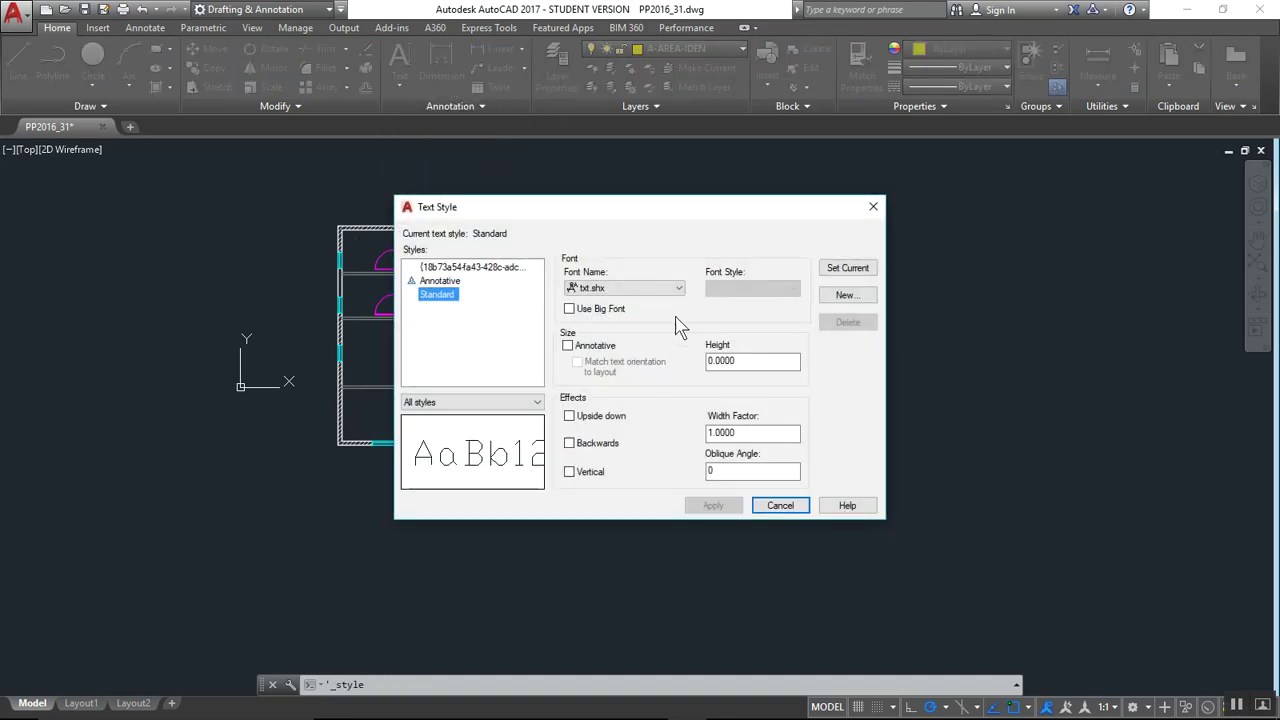
Set the Standard text style's font to romans.shx and apply it
left_click(590, 289)
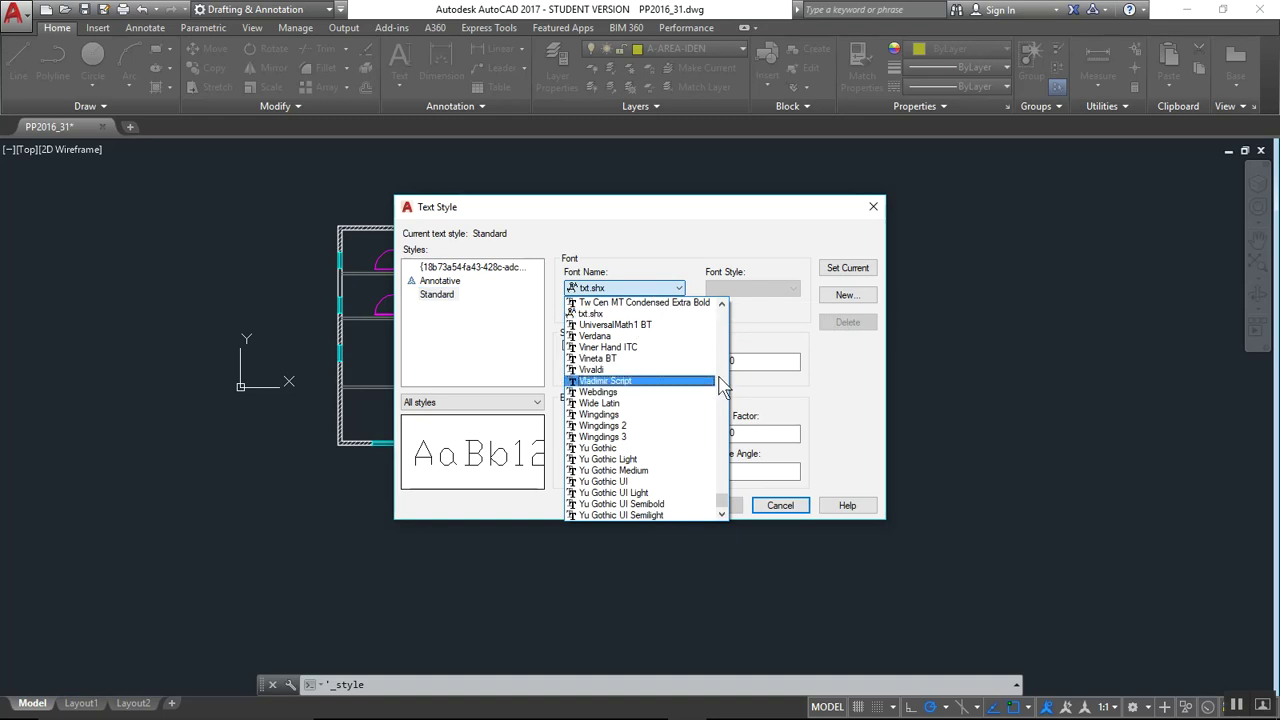
key("r")
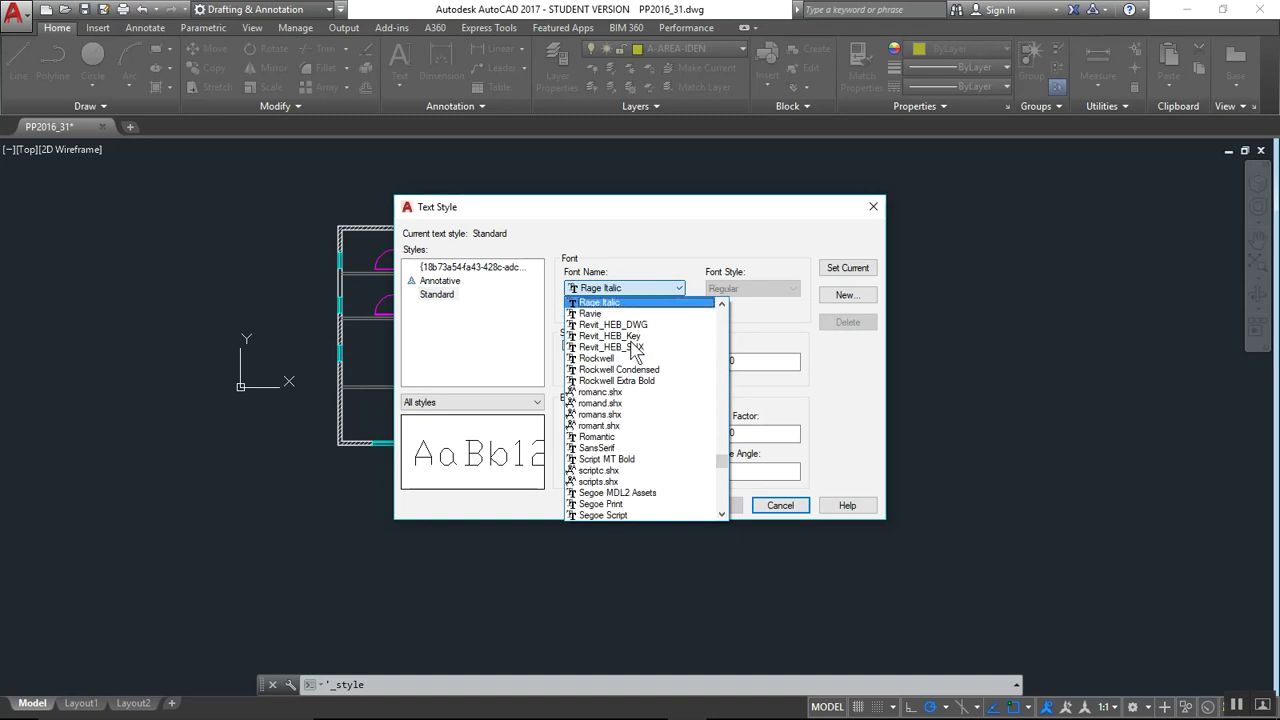
key("o")
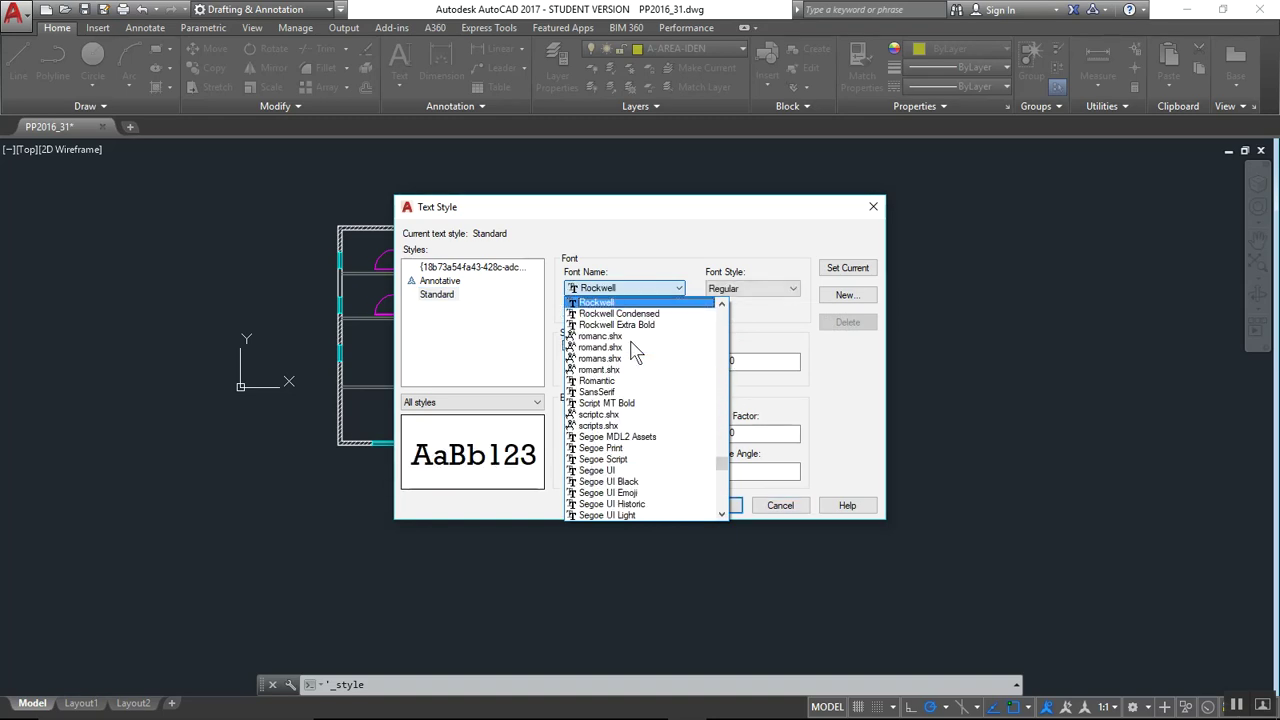
key("m")
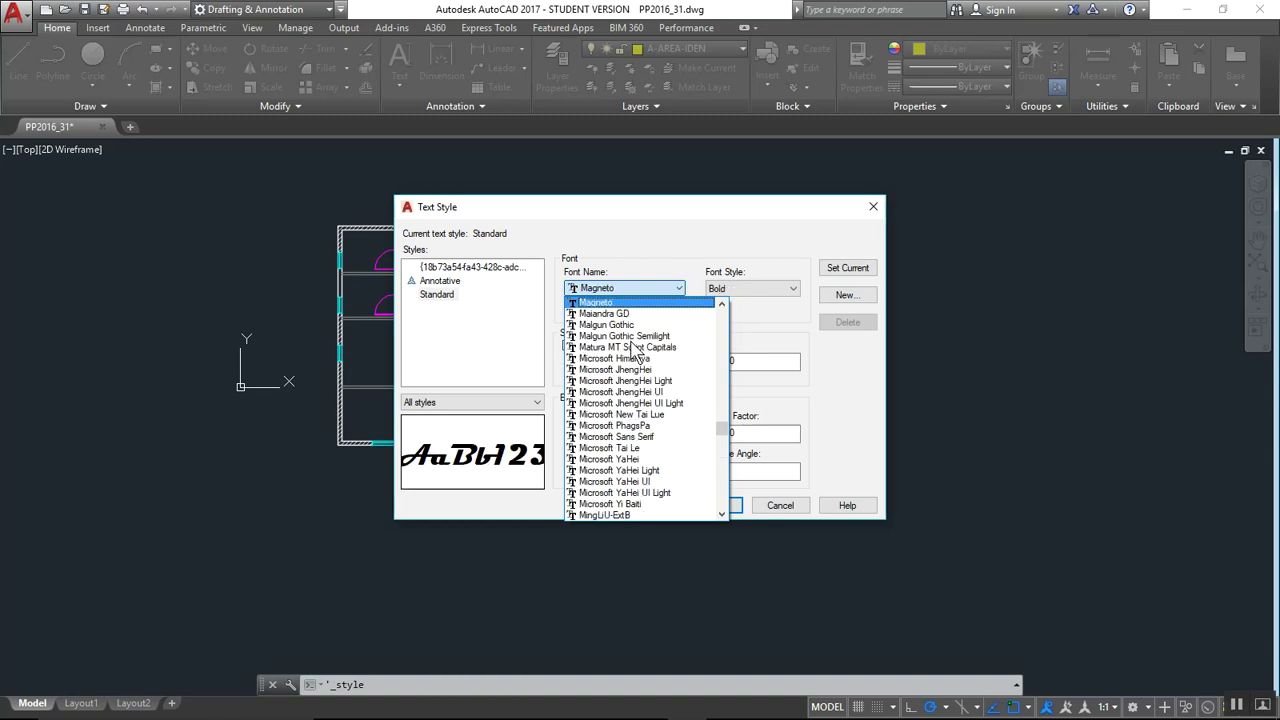
key("r")
scroll(610, 380, "down", 1)
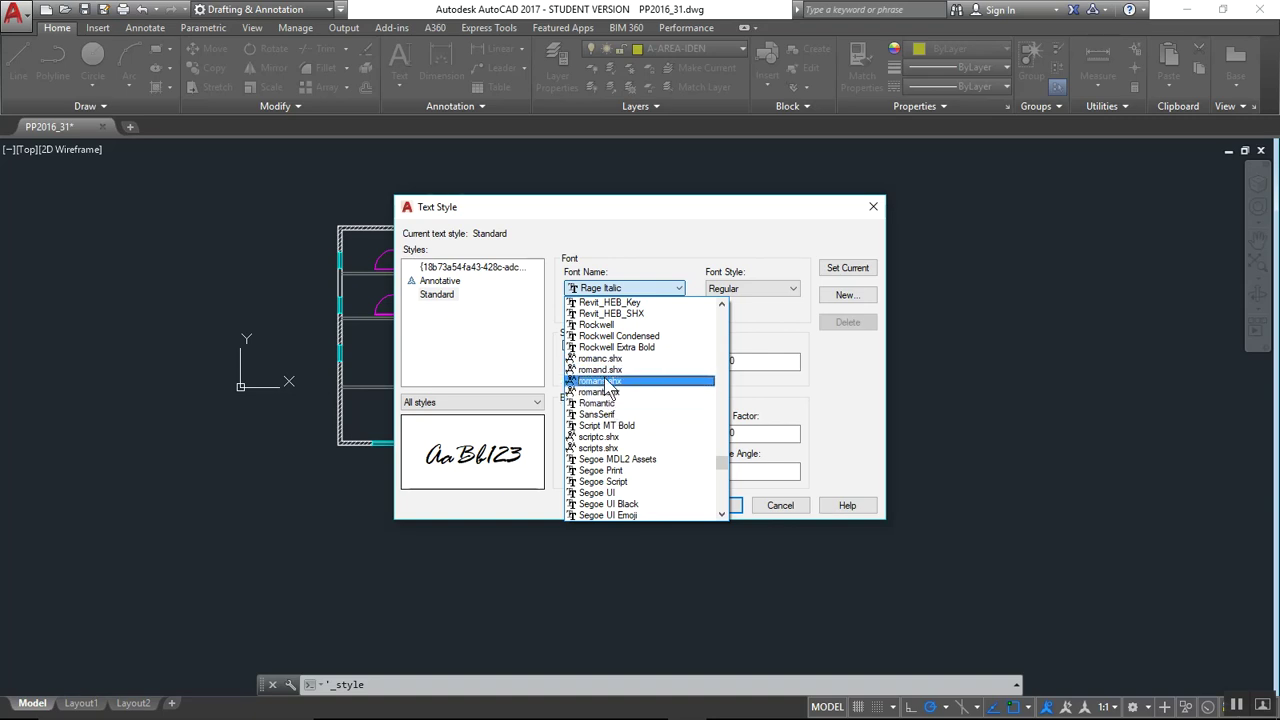
left_click(610, 381)
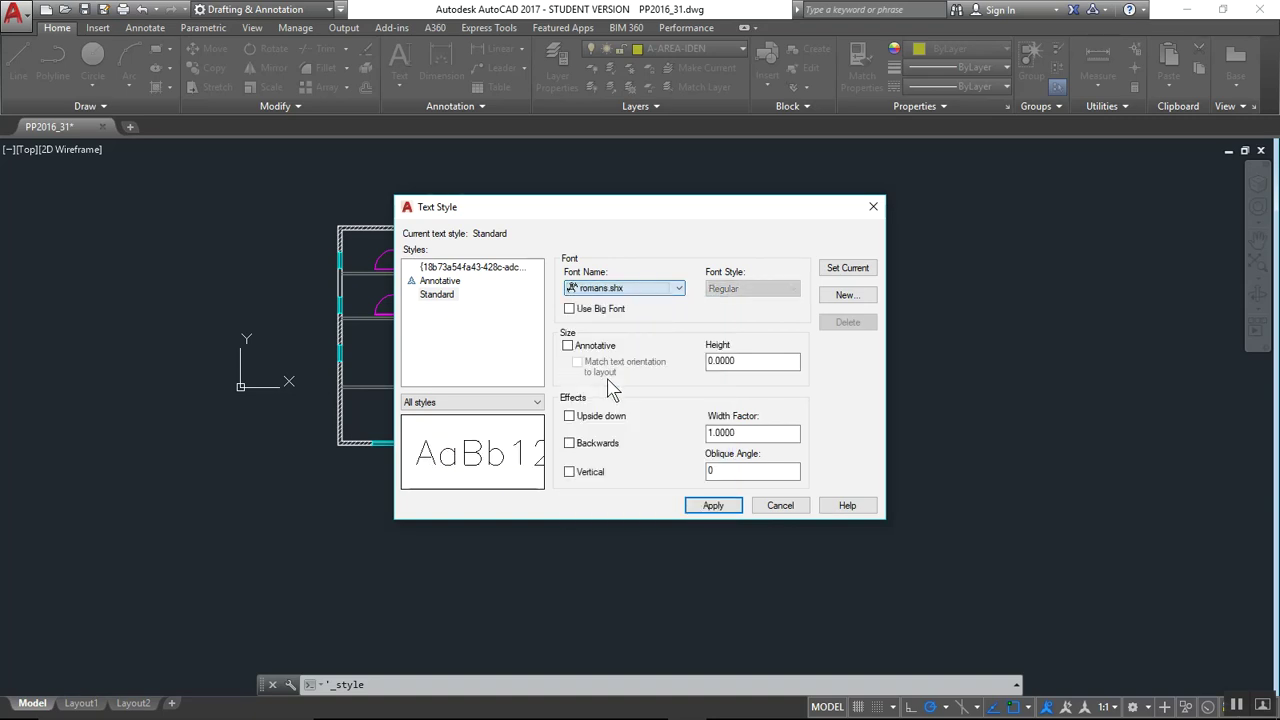
left_click(722, 507)
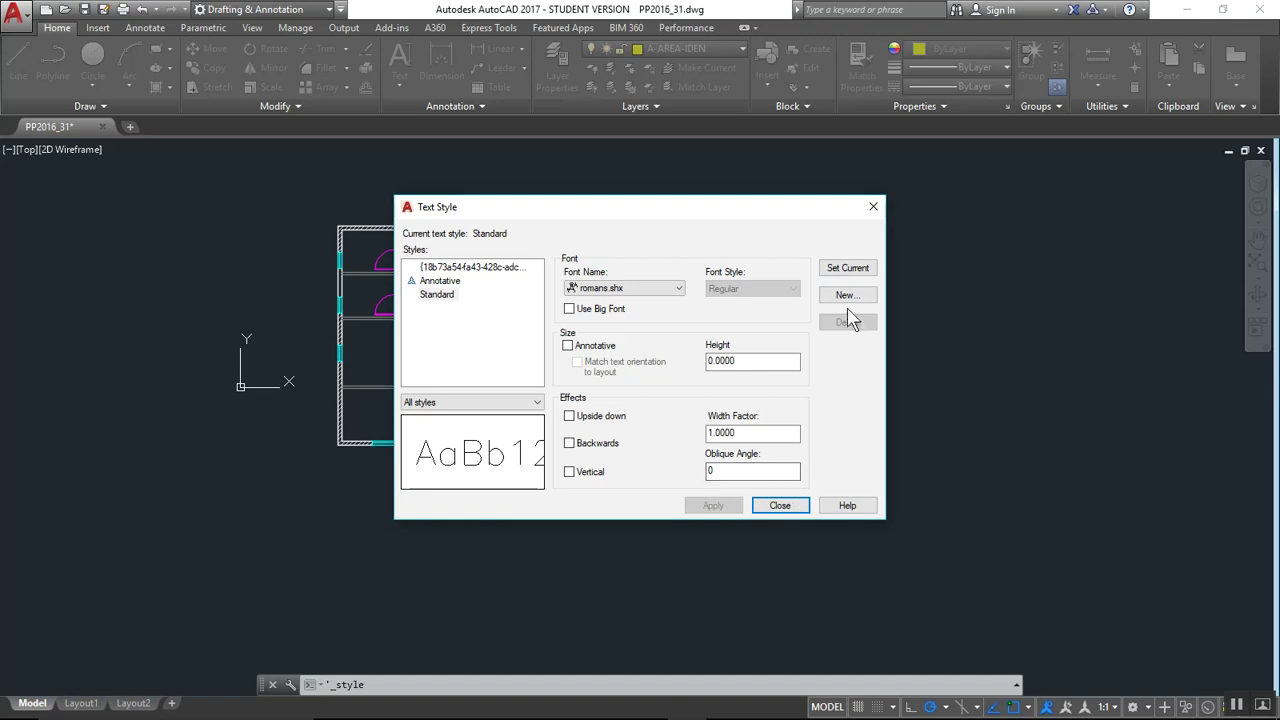
left_click(850, 270)
Start a multiline text label with its first corner in the upper-left room
left_click(779, 506)
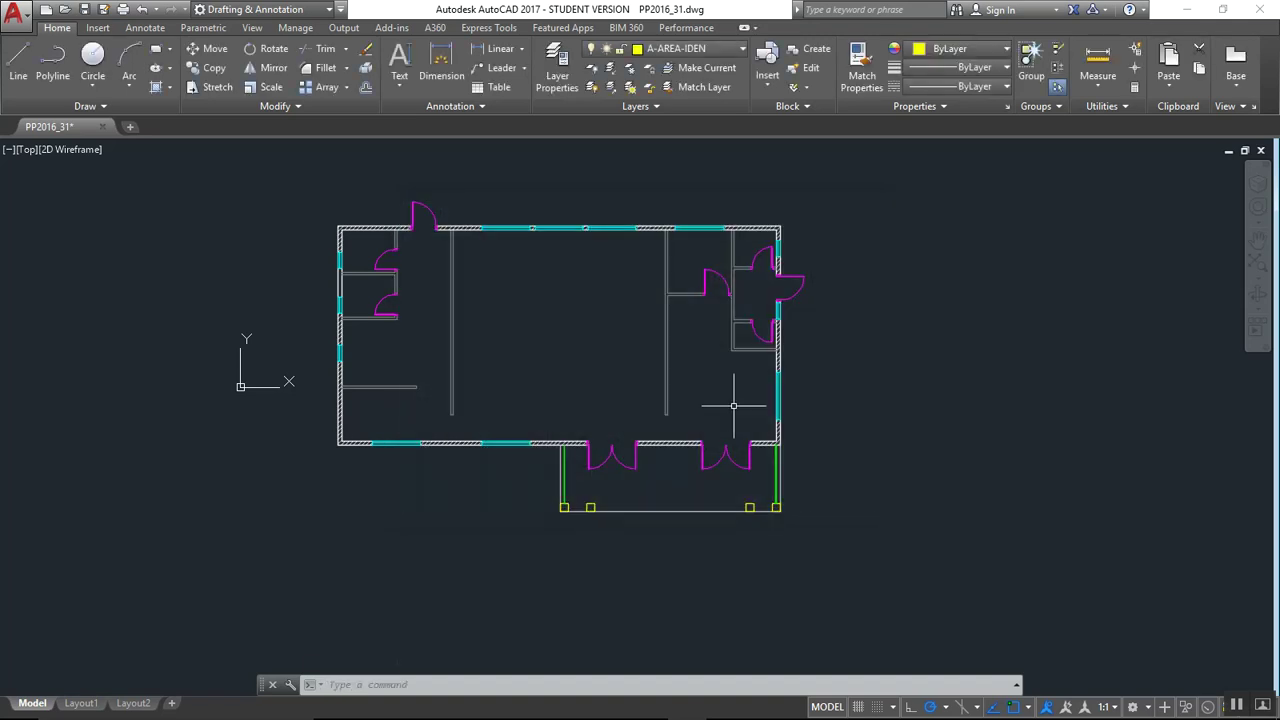
left_click(400, 80)
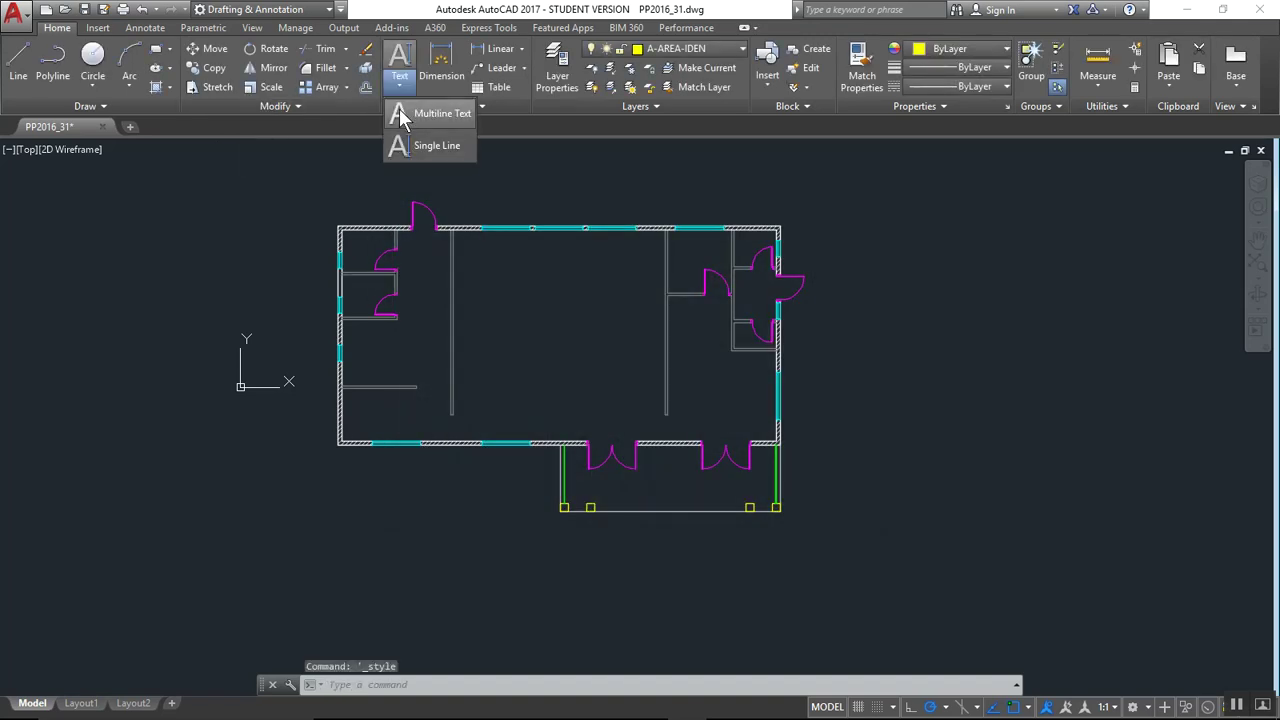
left_click(426, 115)
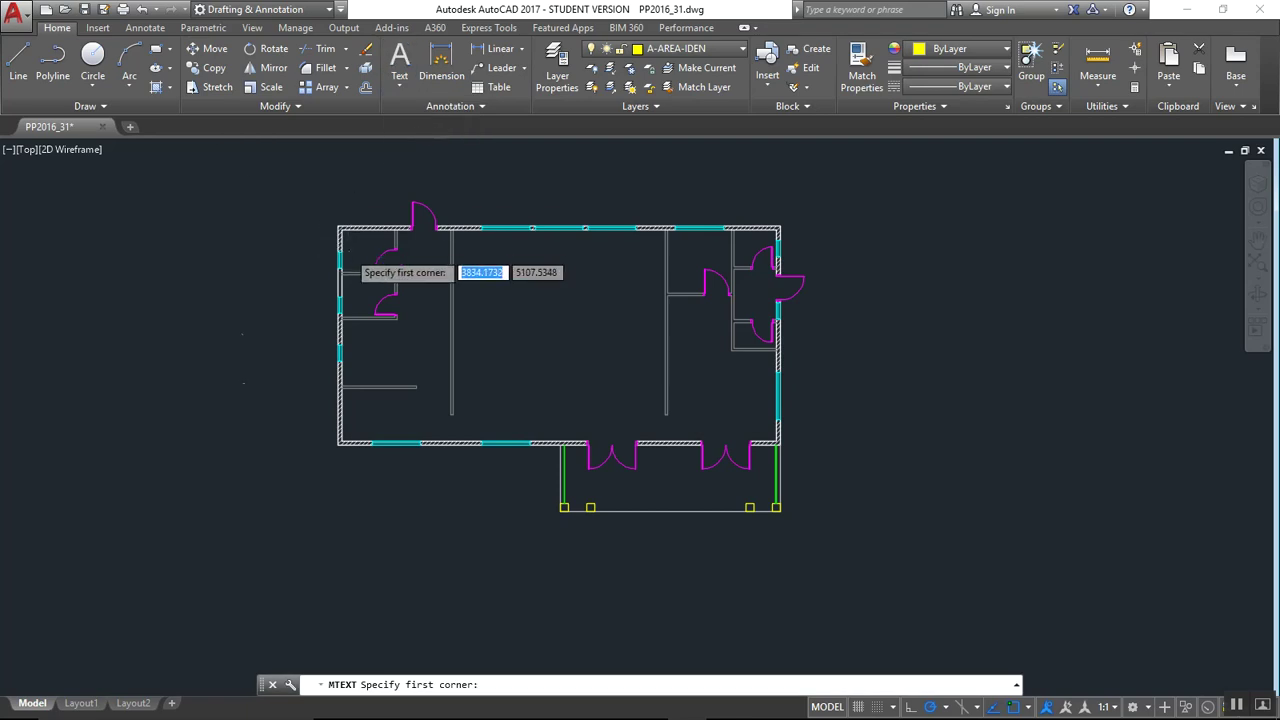
scroll(351, 252, "up", 3)
scroll(366, 240, "up", 4)
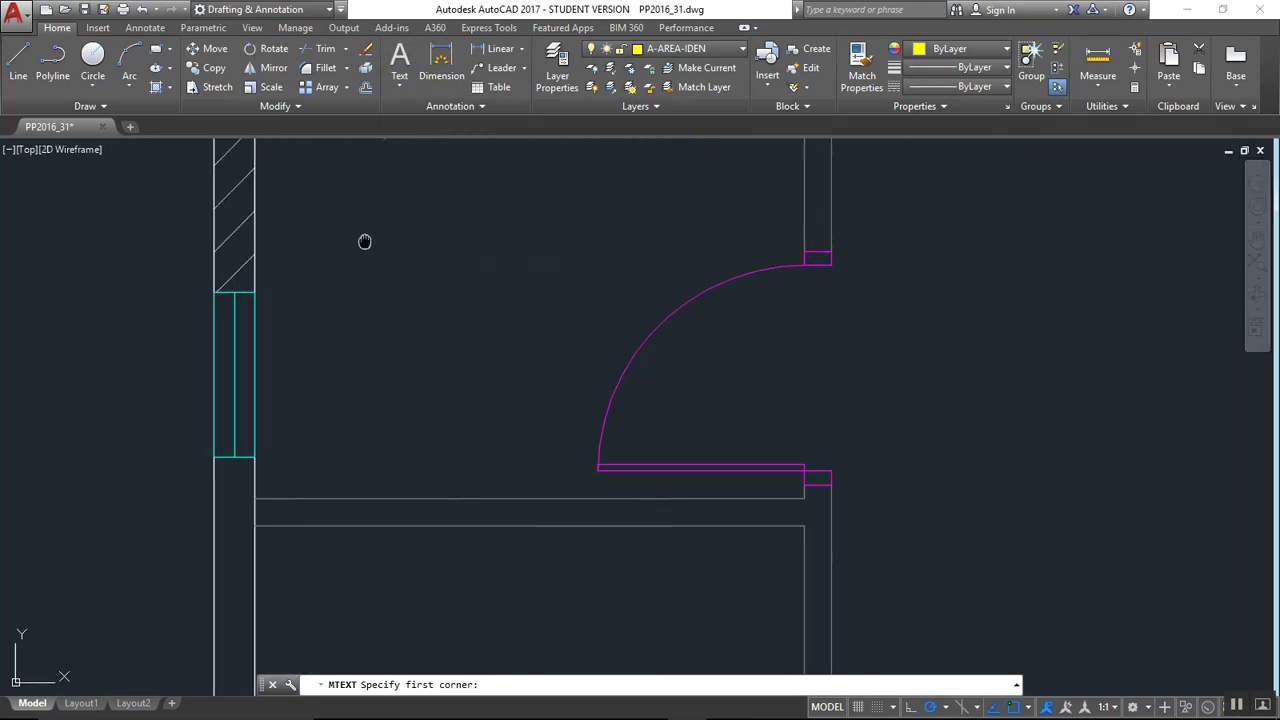
left_click(392, 329)
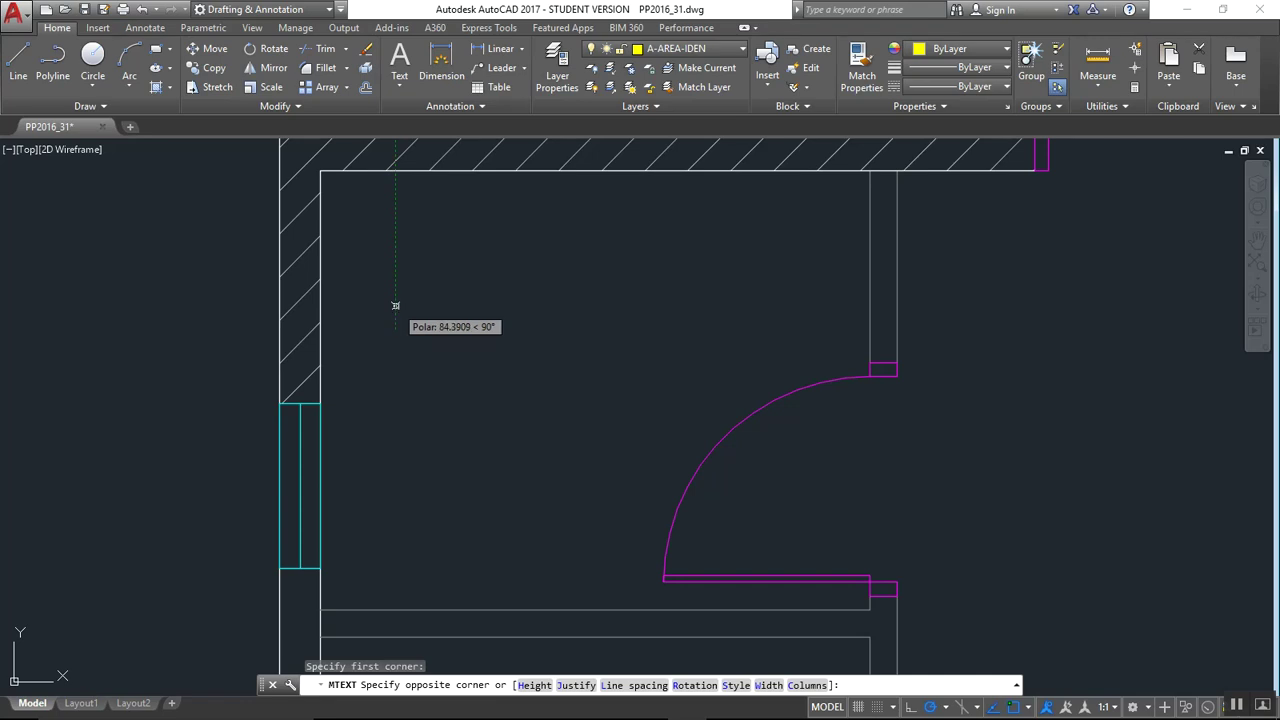
Set the label height by pointing (123.2986) and place the box's far corner
type("h")
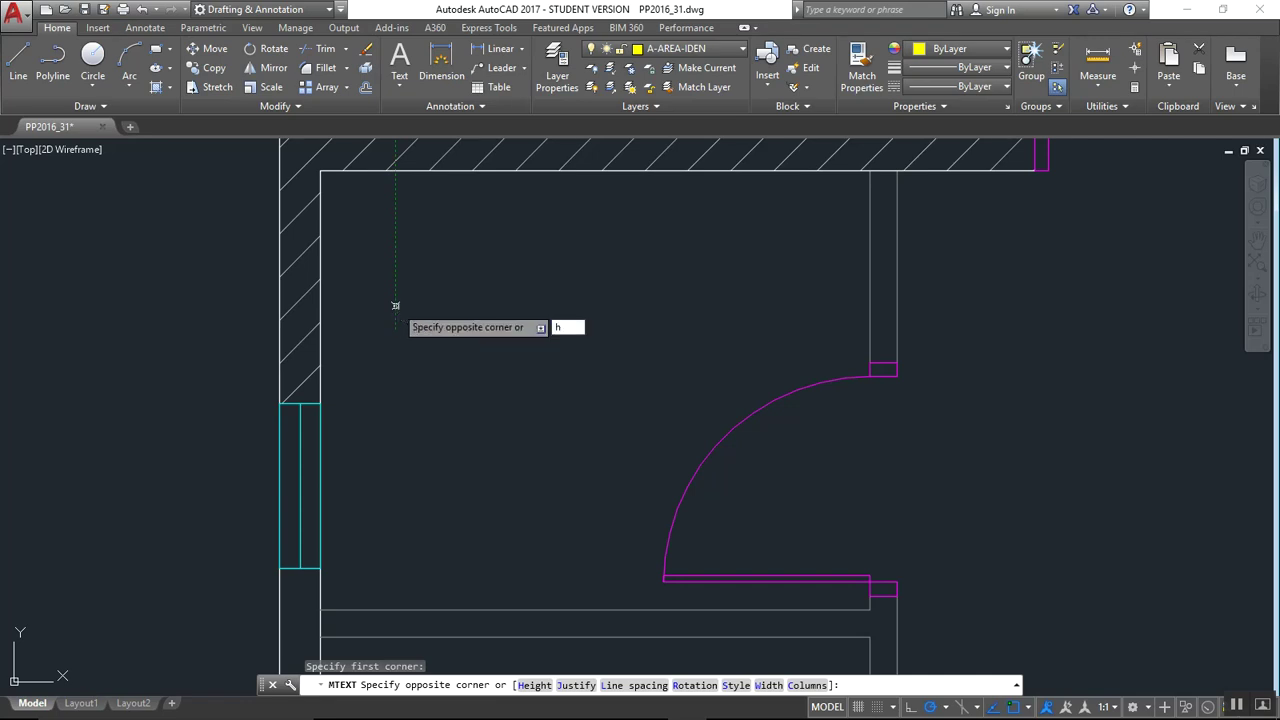
key("Return")
scroll(394, 300, "up", 4)
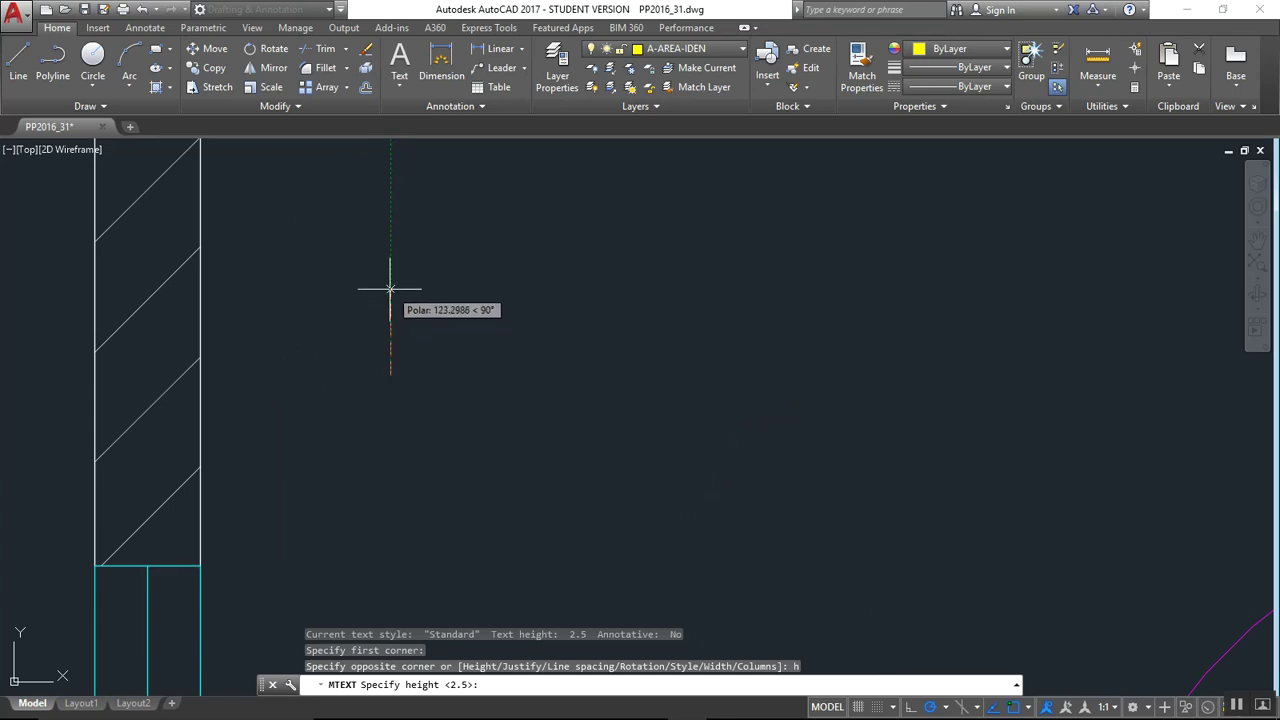
left_click(390, 289)
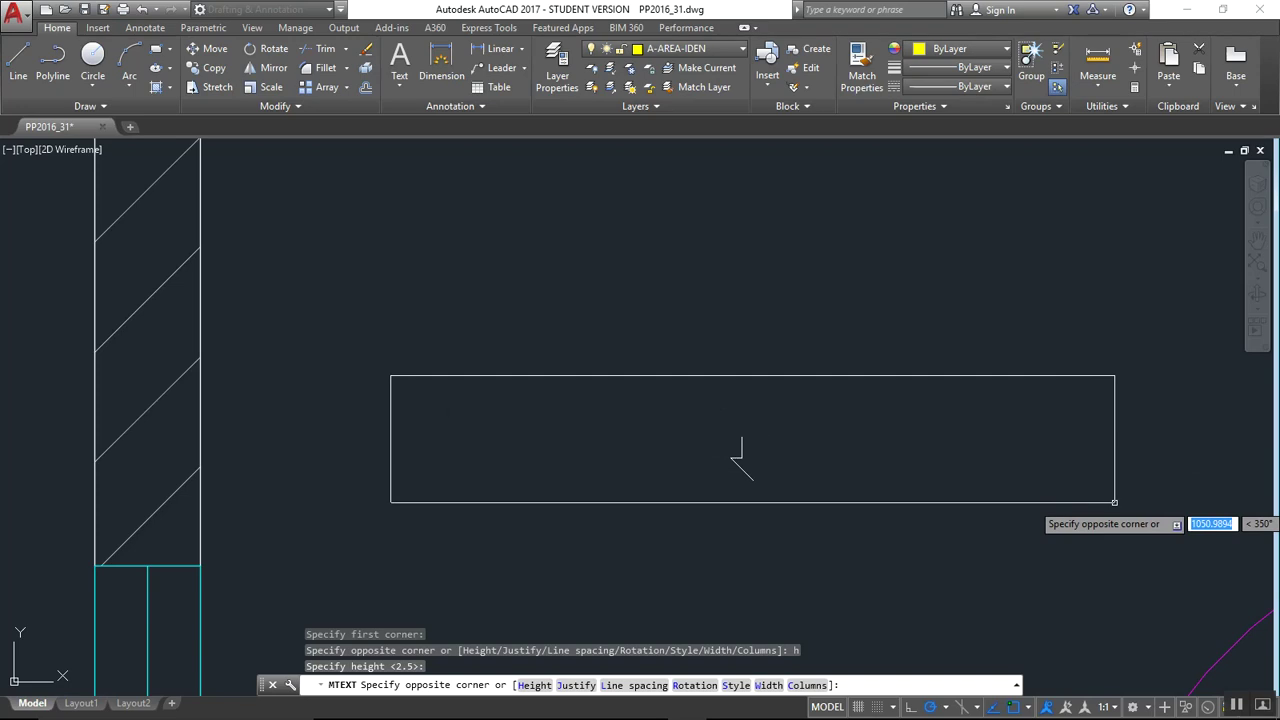
middle_click_drag(1098, 499, 1008, 454)
scroll(1008, 454, "down", 4)
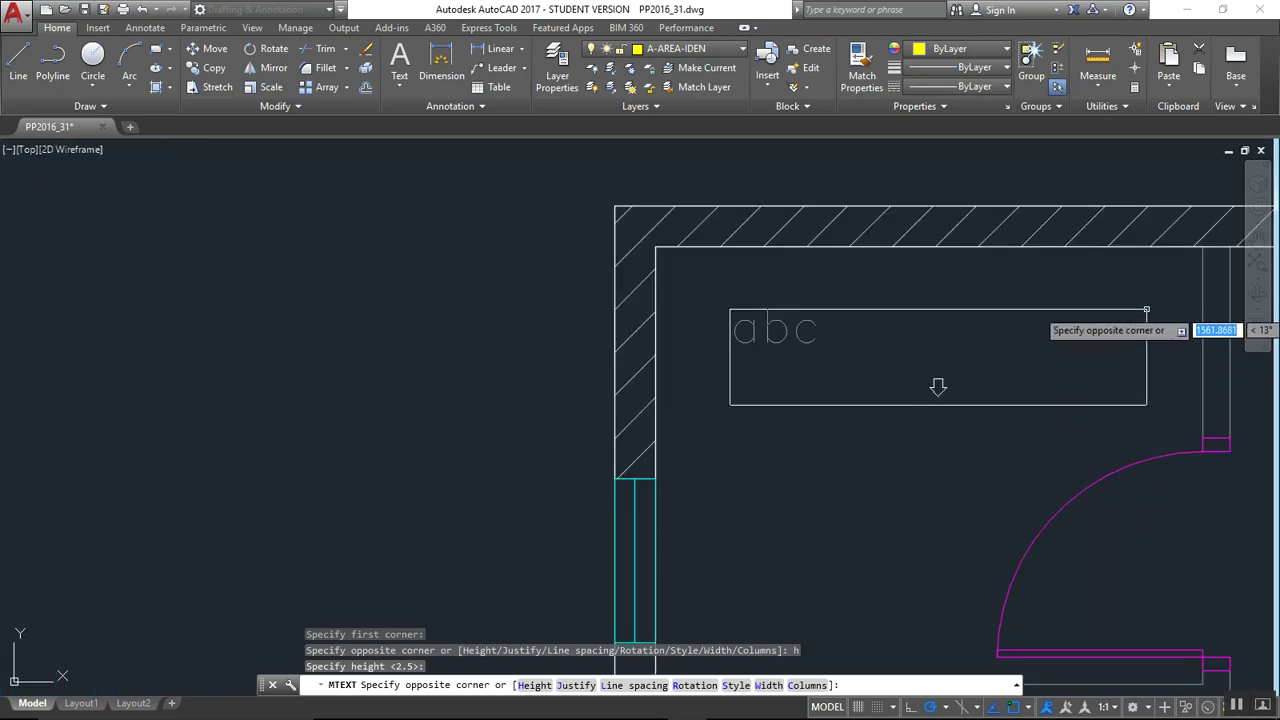
left_click(1146, 310)
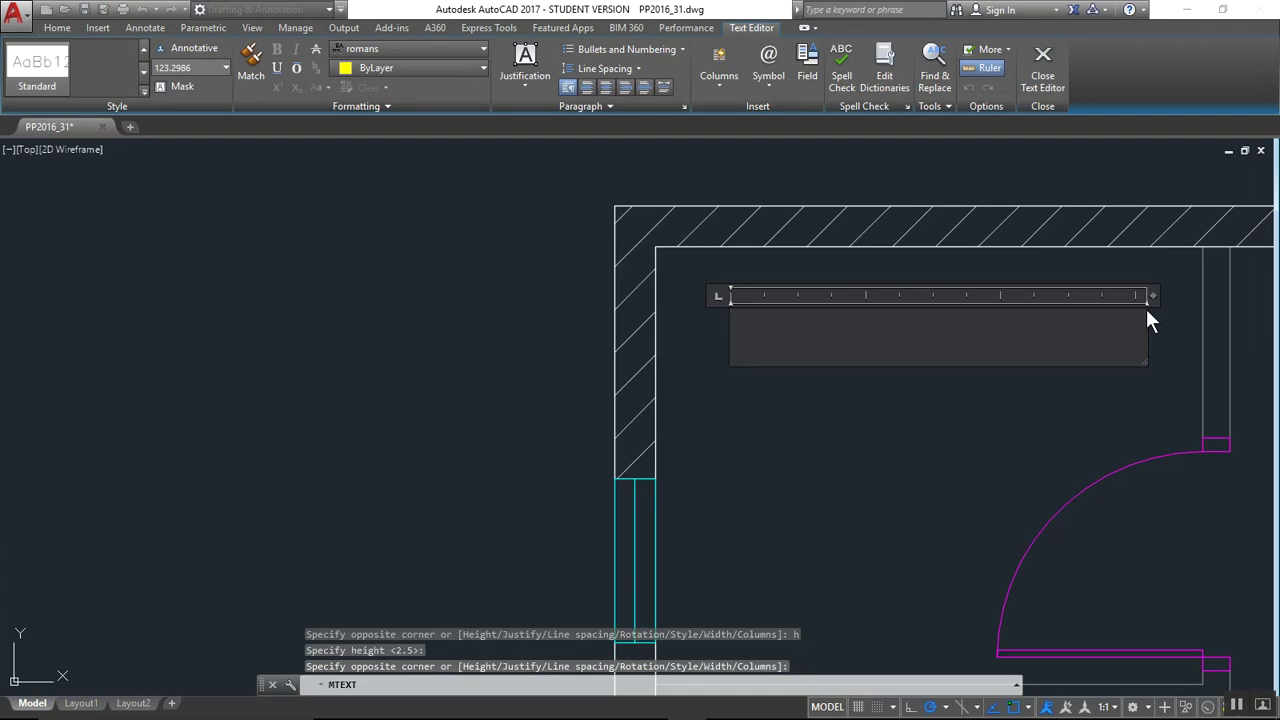
Type the two-line label 'Bathroom' / 'with shower' and commit it
key("alt+Tab")
key("alt+Tab")
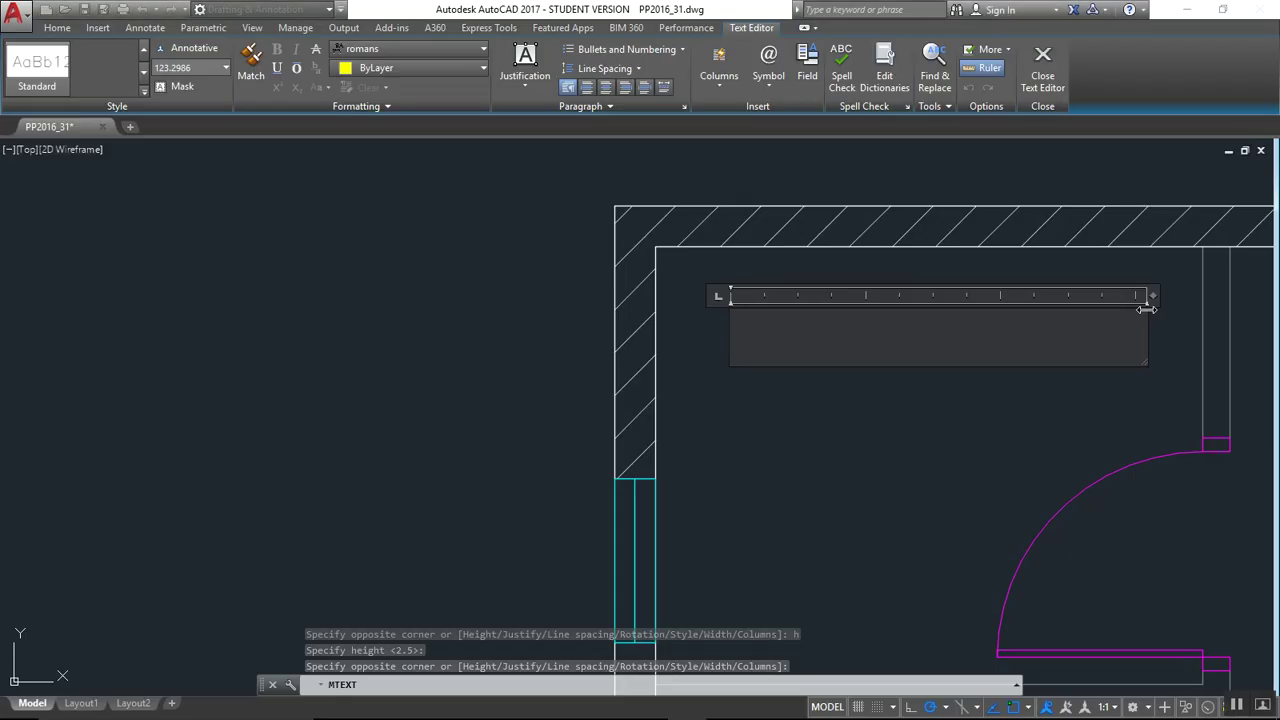
type("Bath")
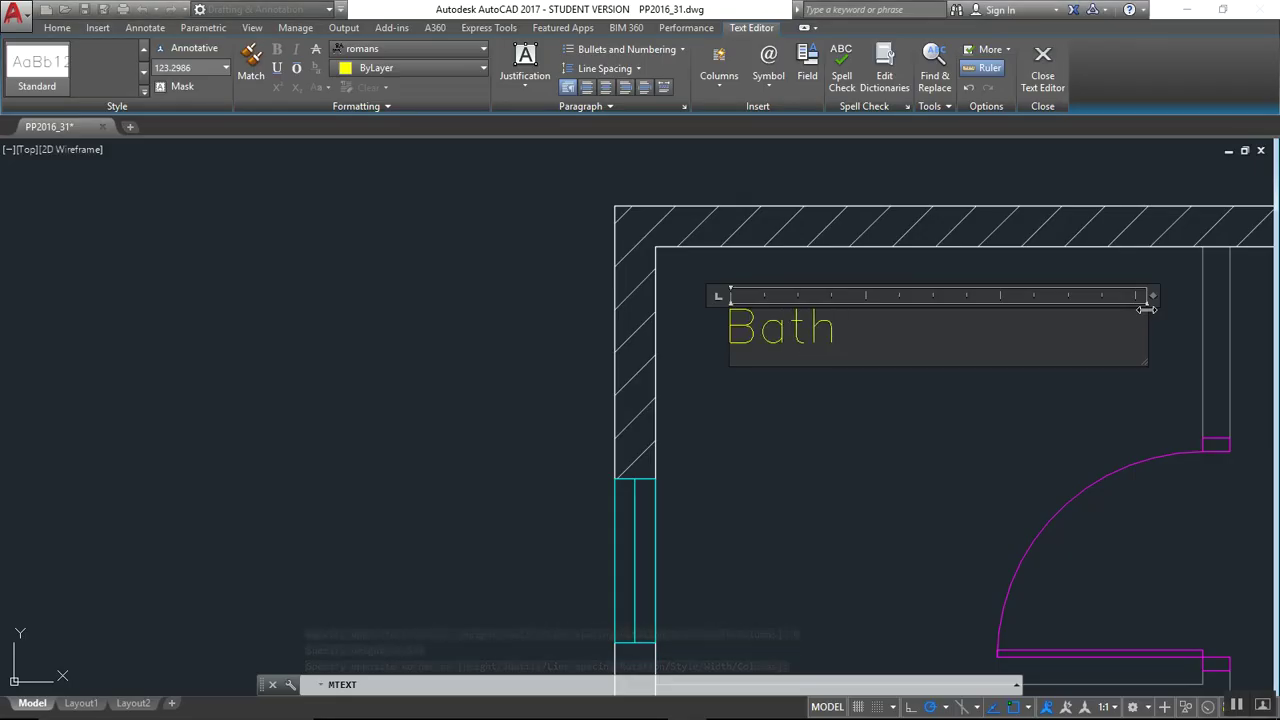
type("room")
key("Return")
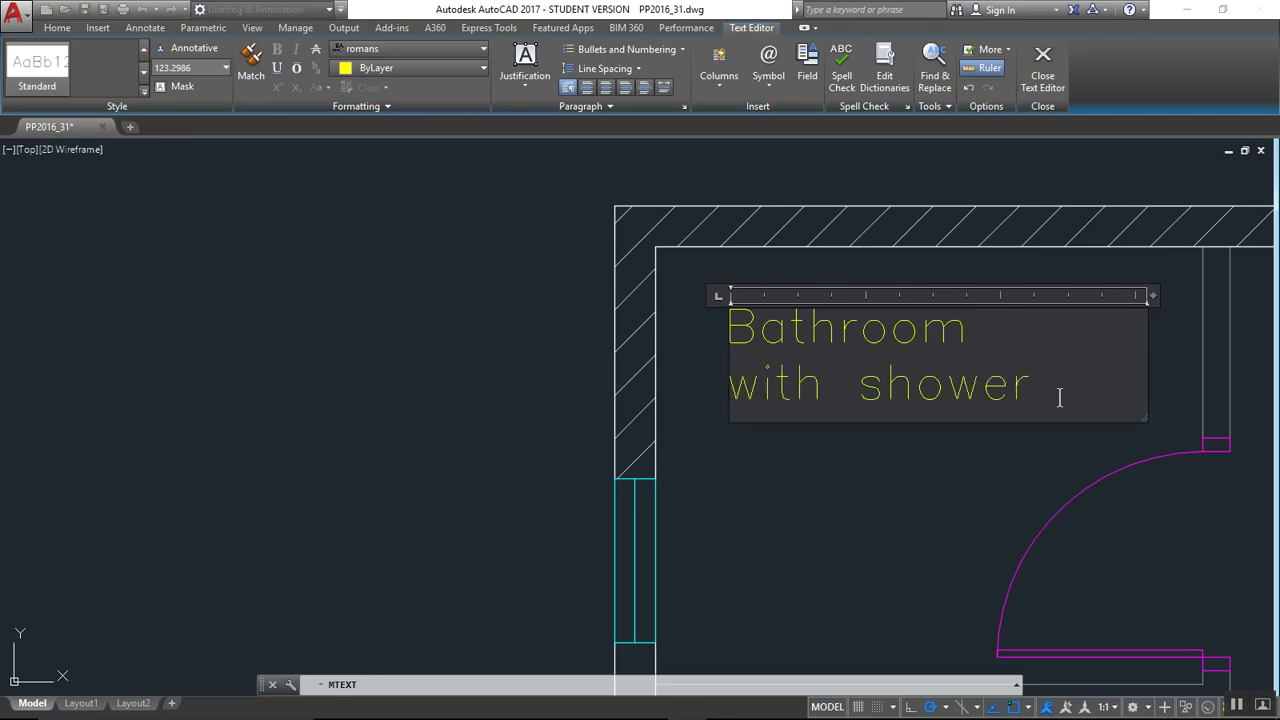
key("ctrl+Return")
scroll(844, 456, "down", 5)
middle_click_drag(878, 468, 812, 407)
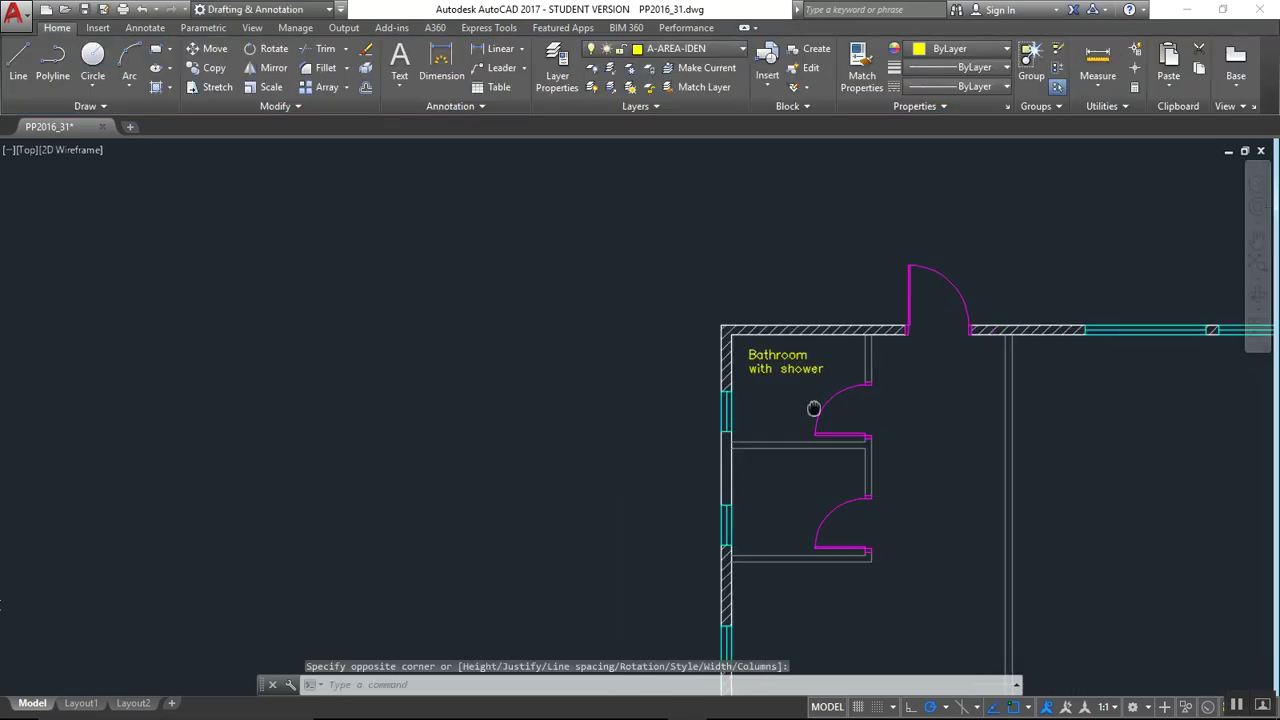
Copy the 'Bathroom with shower' label from the wall corner into the bathroom below
left_click(780, 360)
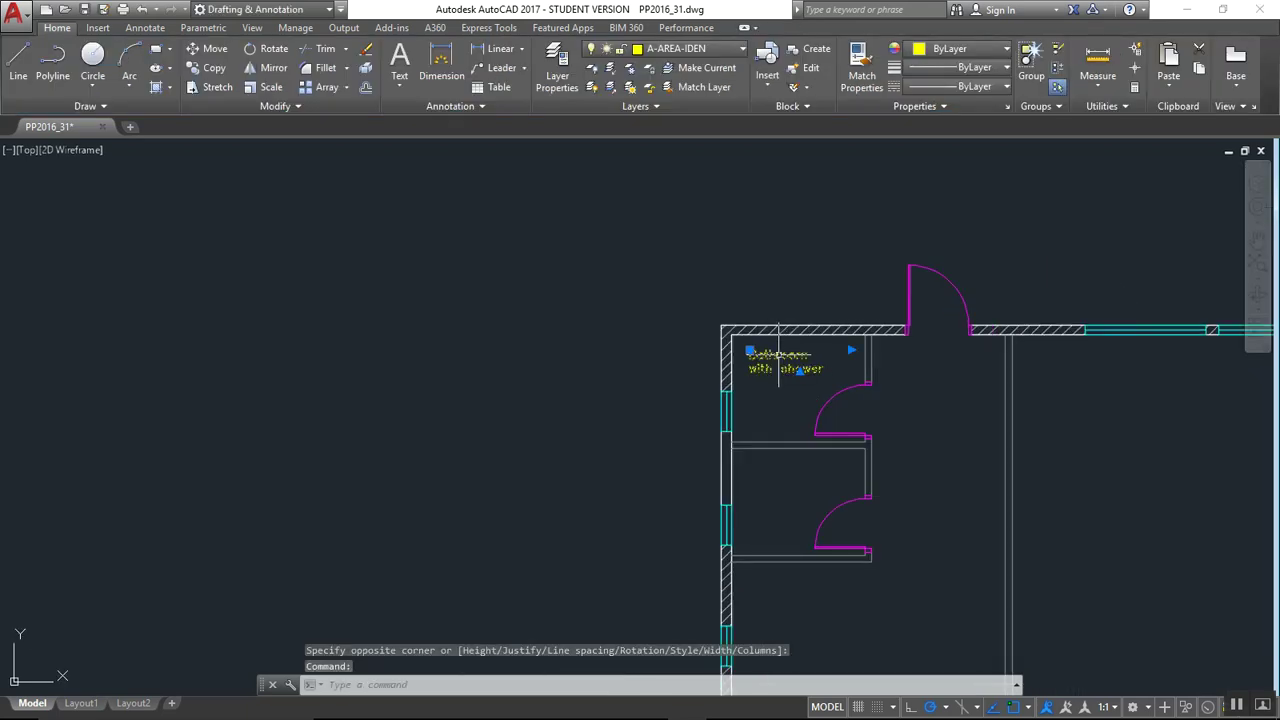
left_click(214, 68)
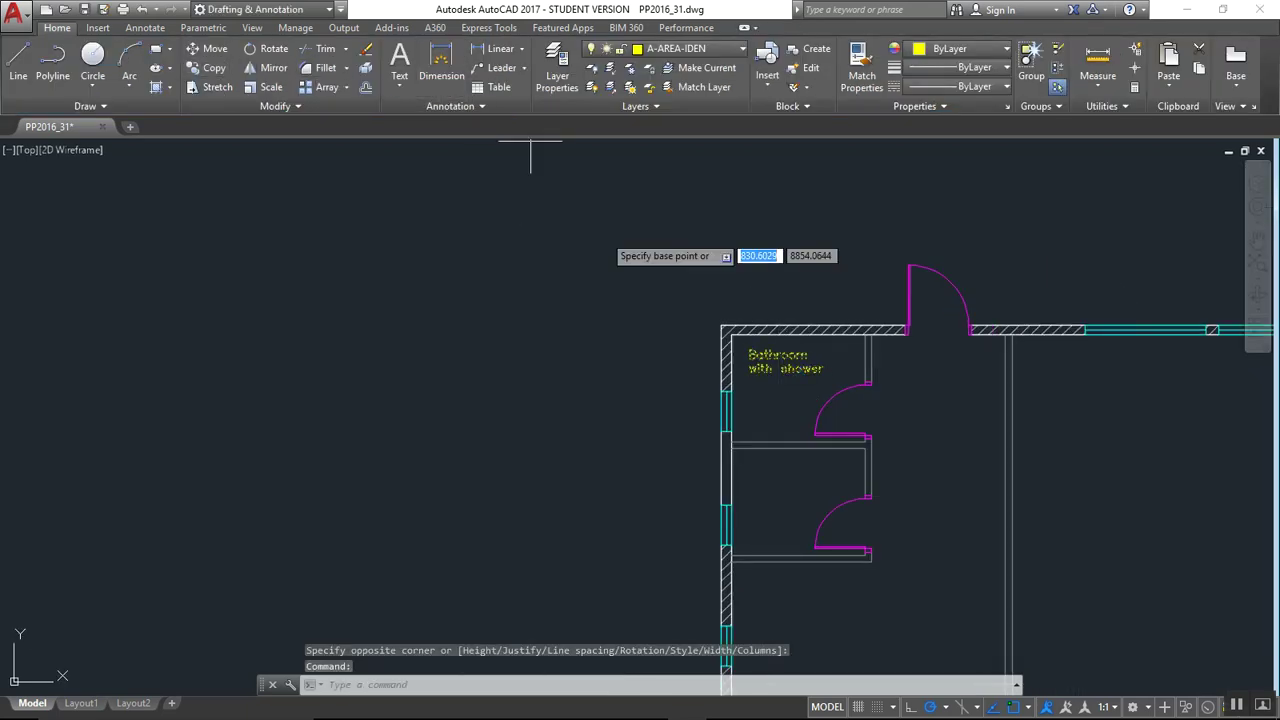
left_click(730, 334)
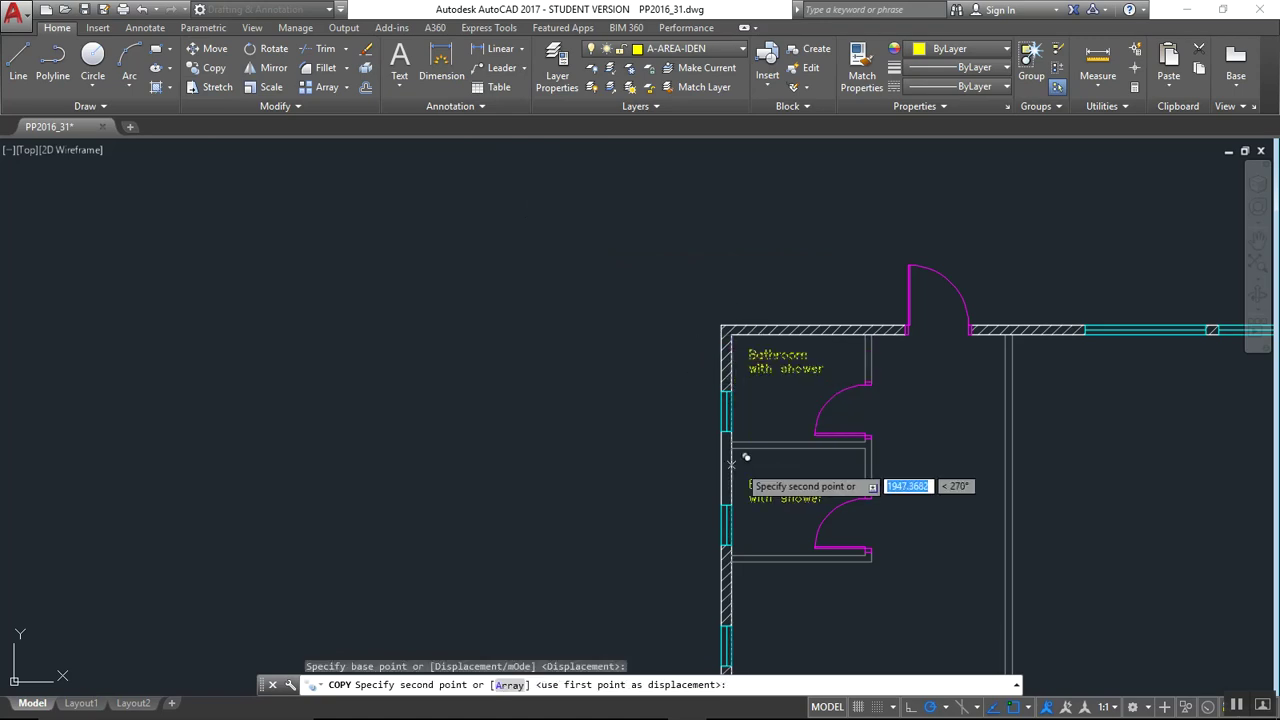
scroll(733, 441, "up", 4)
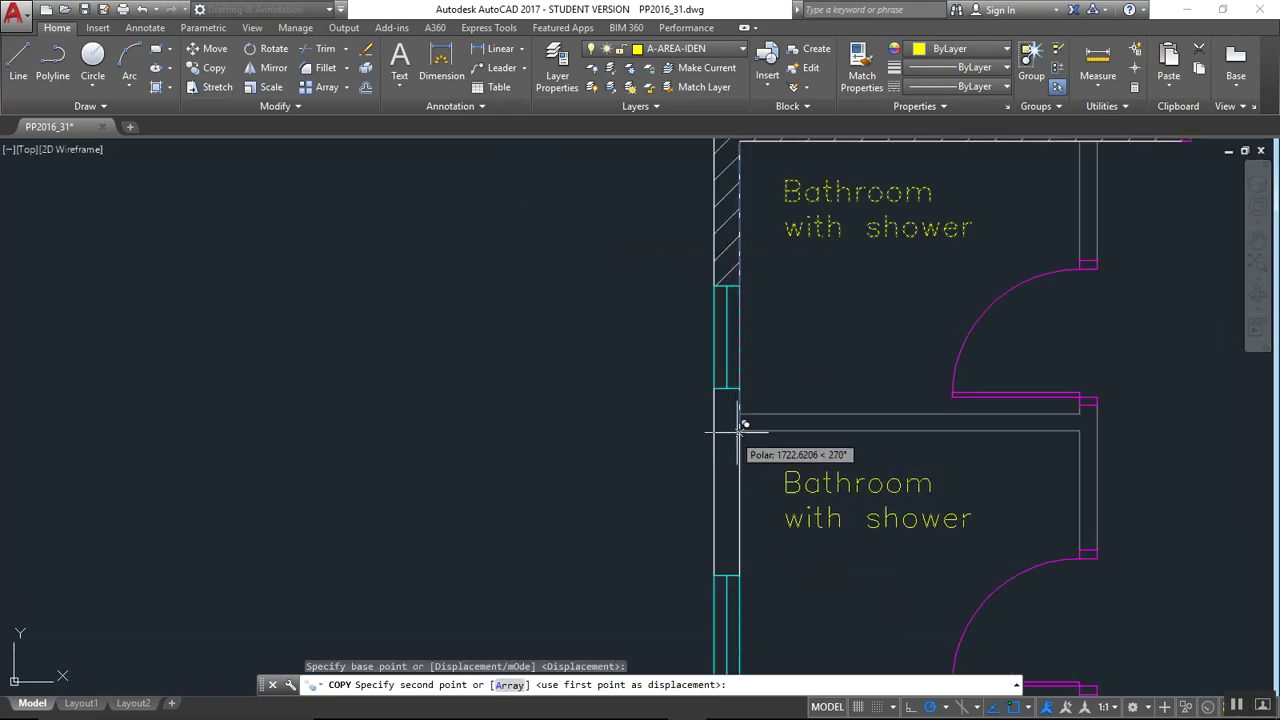
left_click(739, 430)
key("Return")
scroll(600, 405, "down", 5)
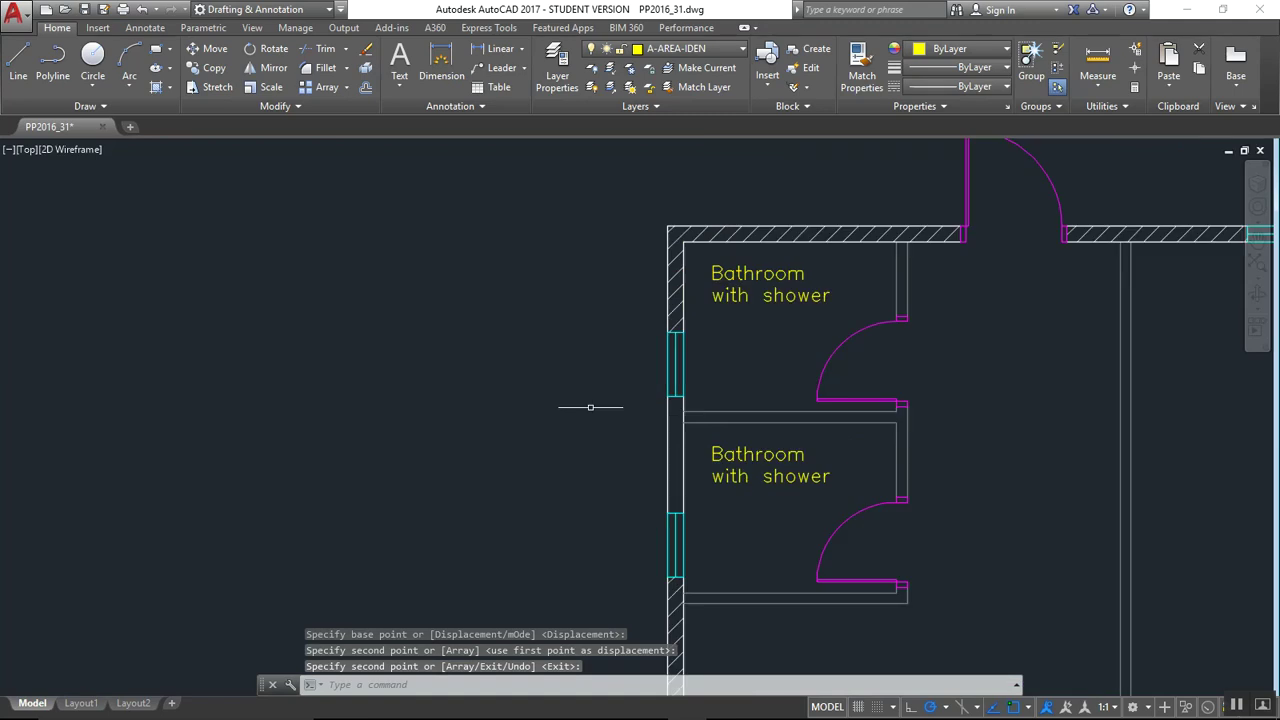
key("alt+Tab")
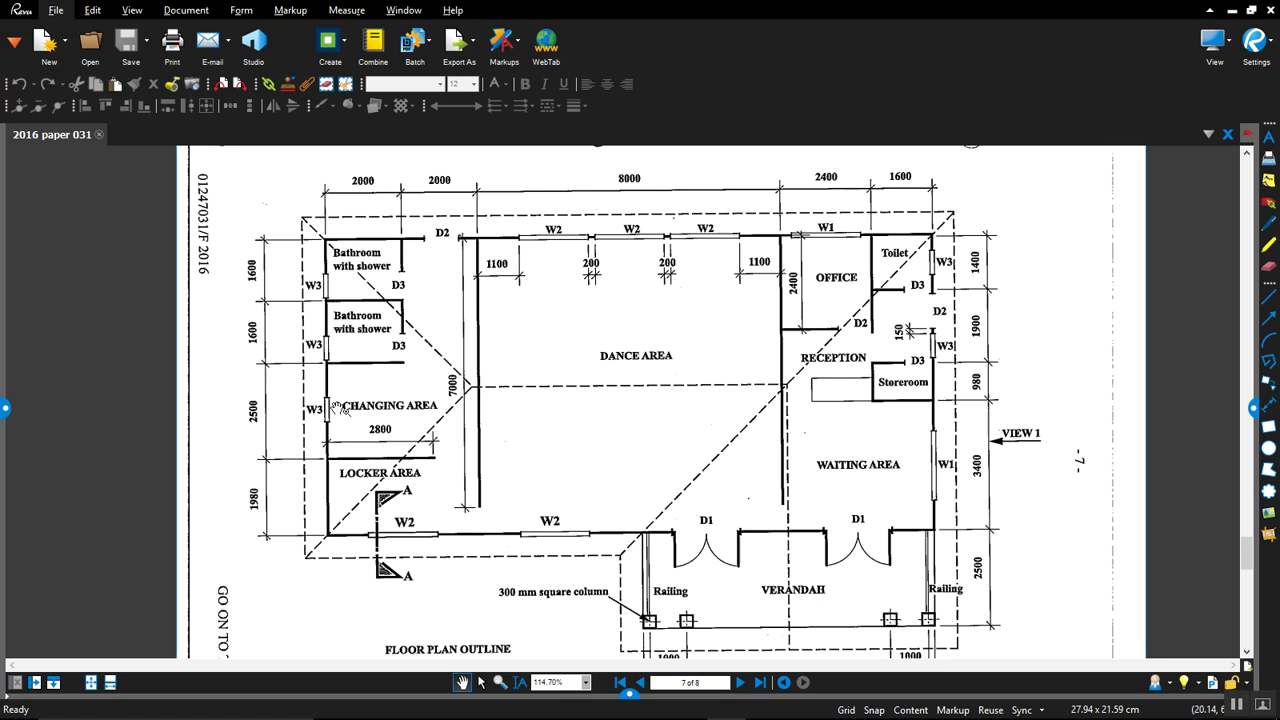
key("alt+Tab")
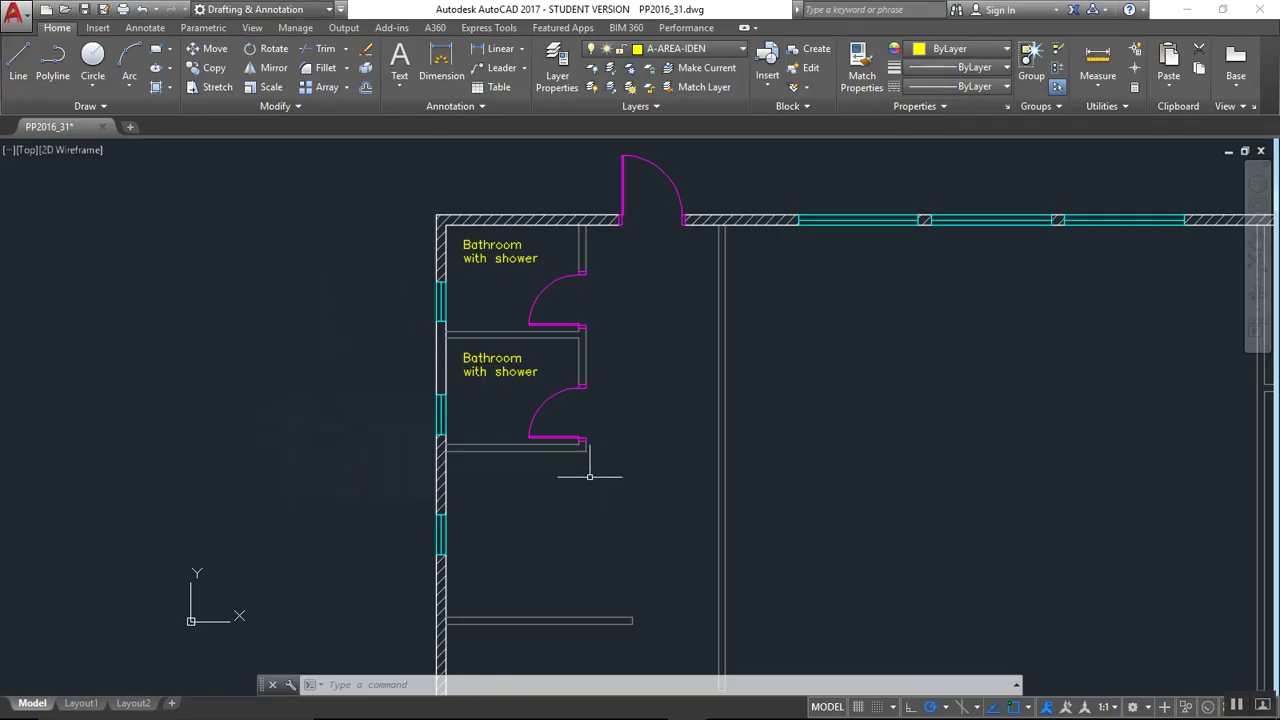
Copy the label into the room below, the lowest left room and the large central room
left_click(478, 370)
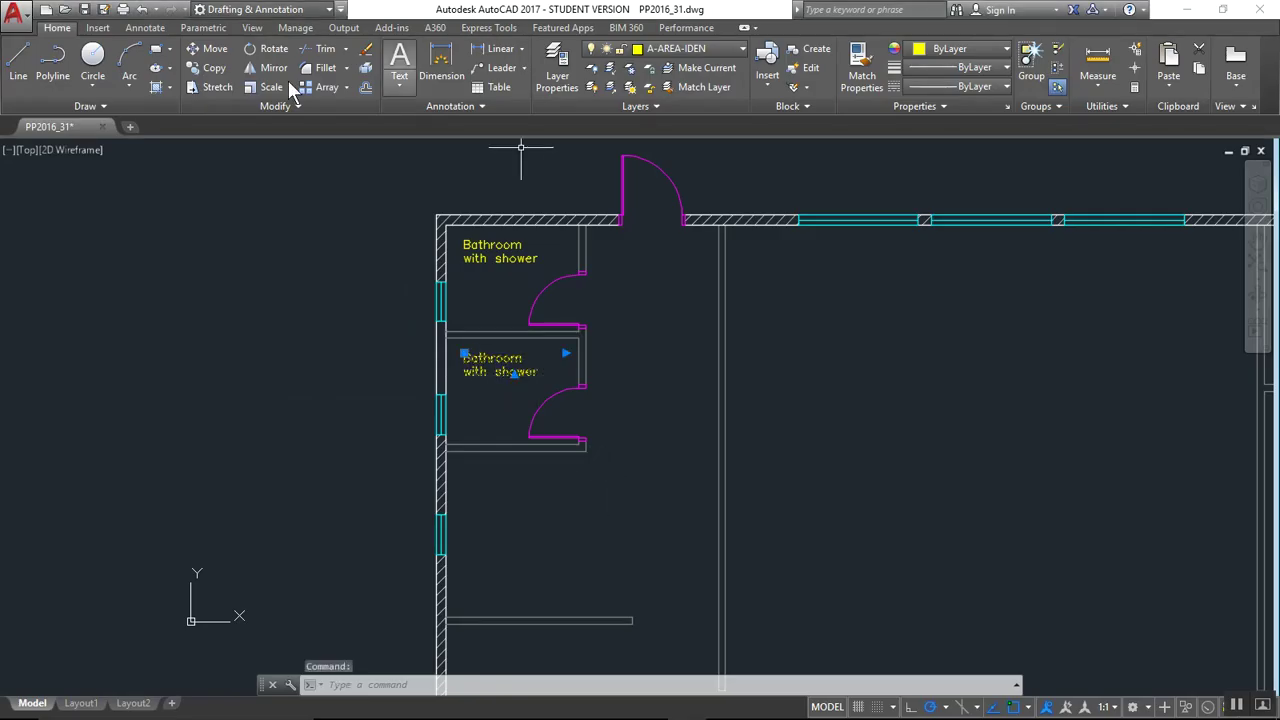
left_click(207, 67)
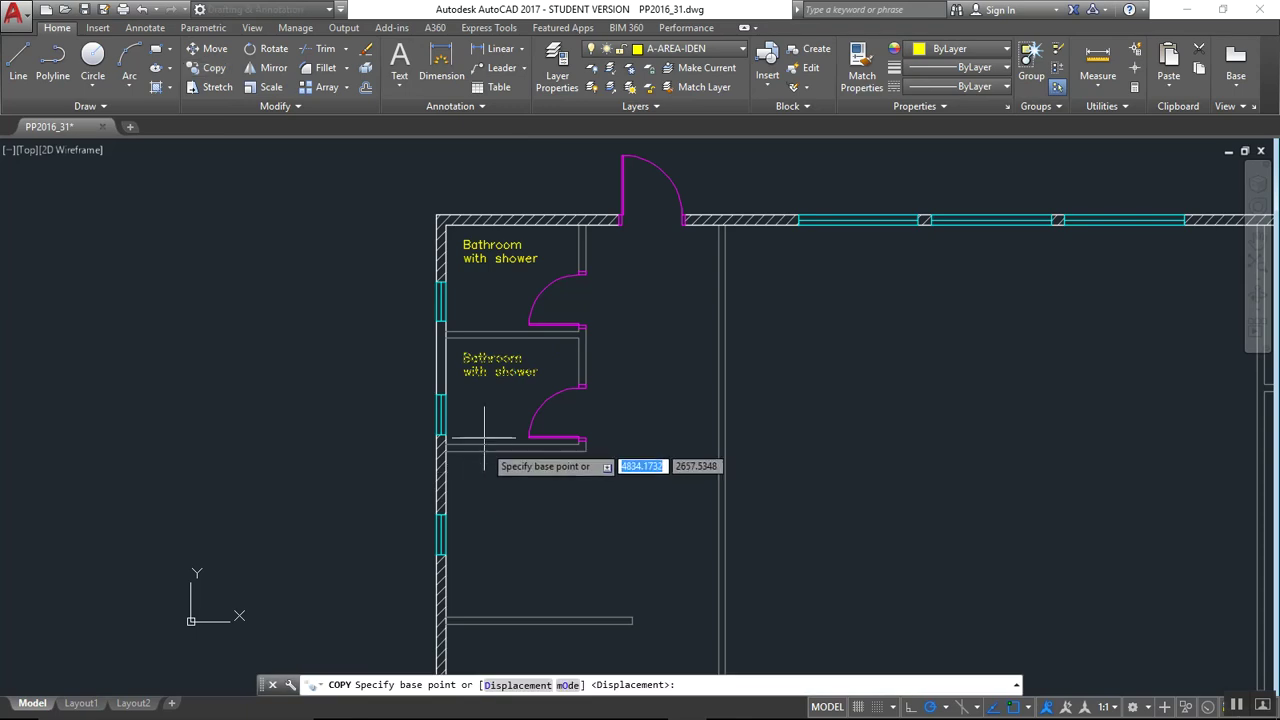
left_click(446, 339)
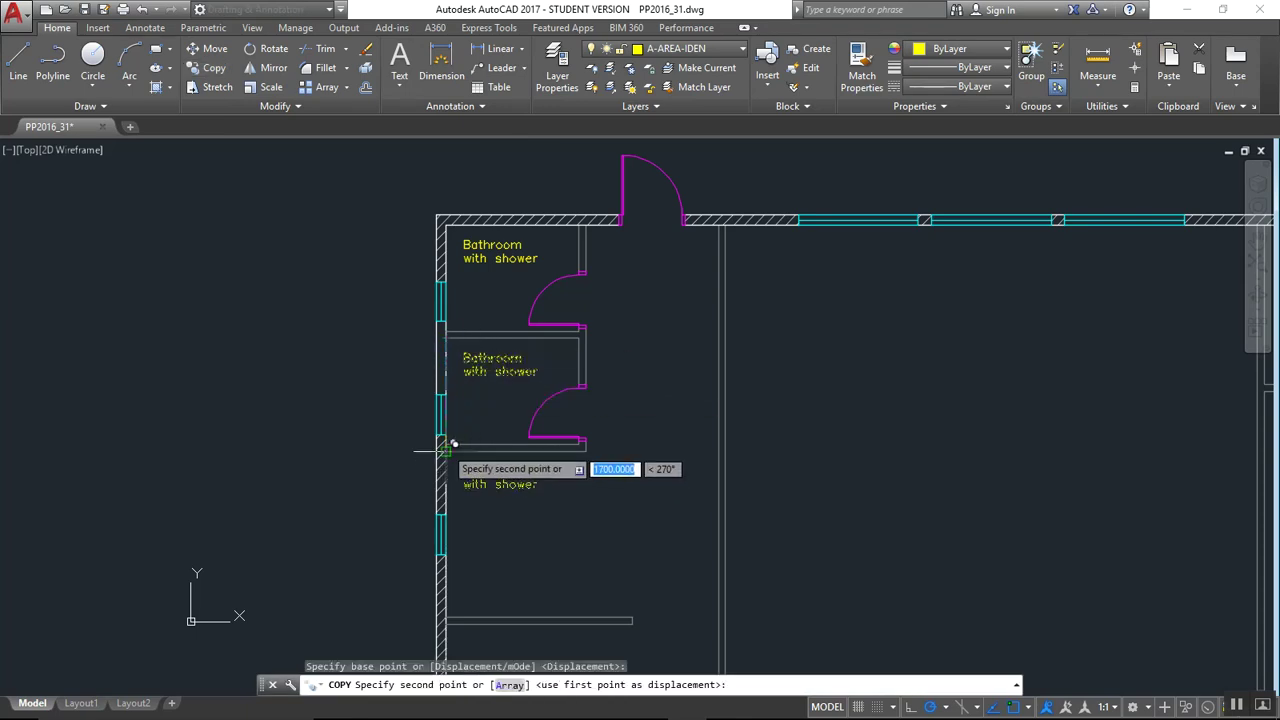
left_click(448, 445)
middle_click_drag(515, 530, 481, 312)
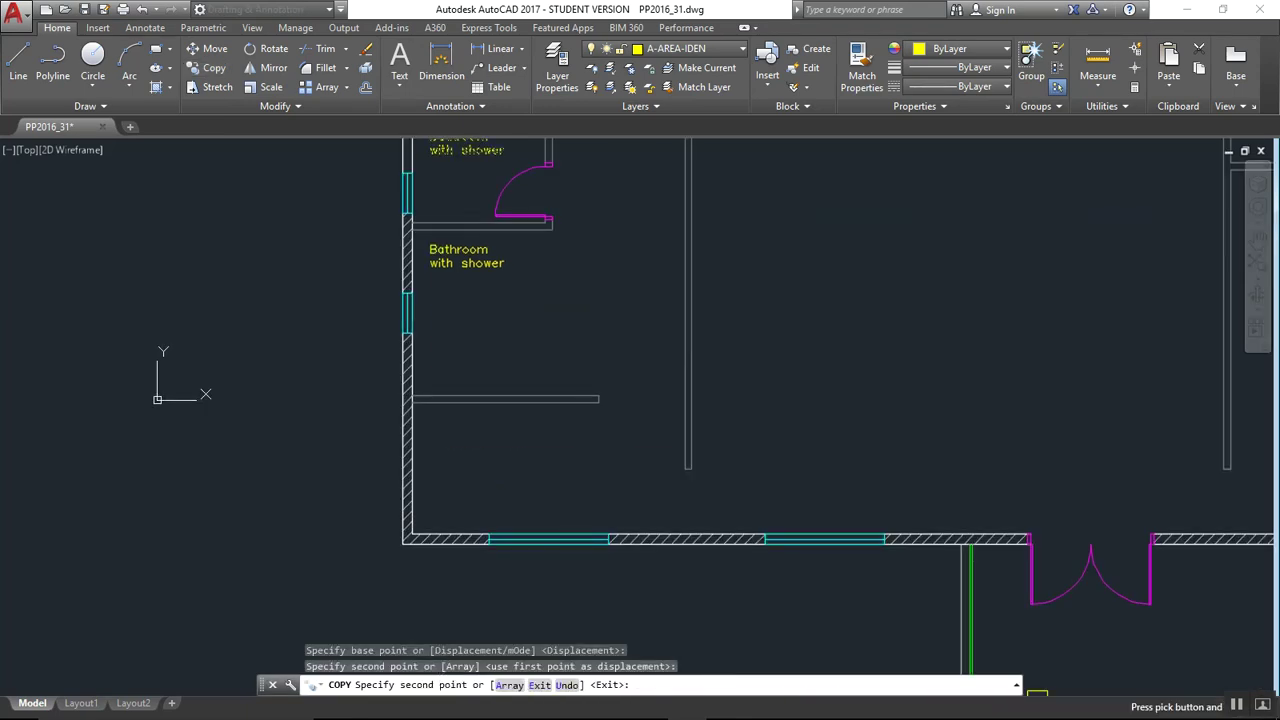
left_click(412, 400)
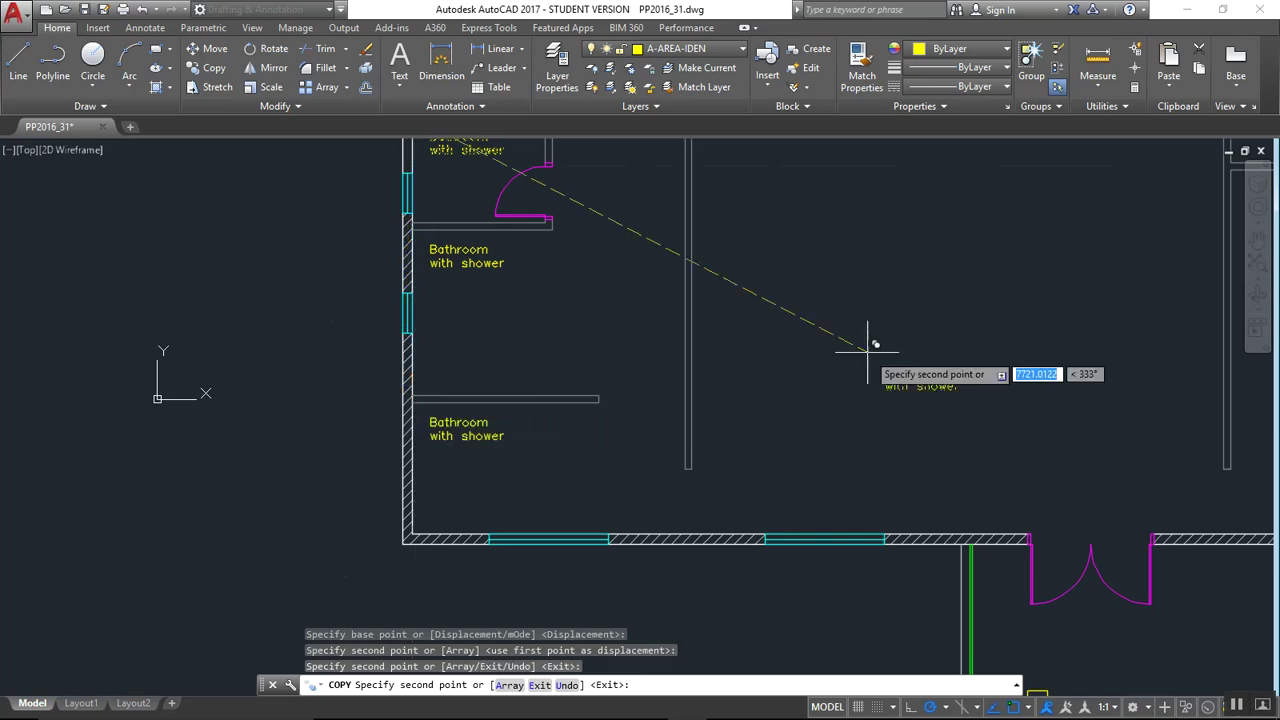
scroll(868, 350, "down", 3)
left_click(665, 370)
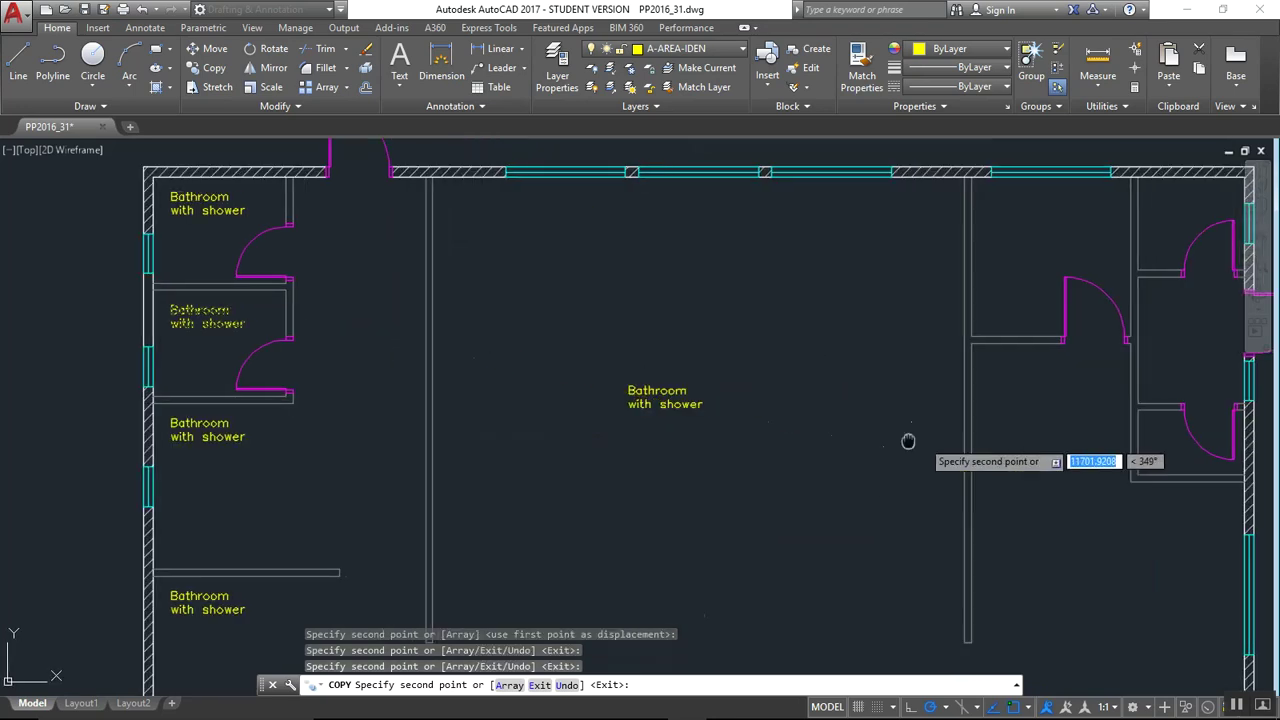
scroll(909, 363, "up", 4)
Place another copy of the label in a top-right room
key("alt+Tab")
key("alt+Tab")
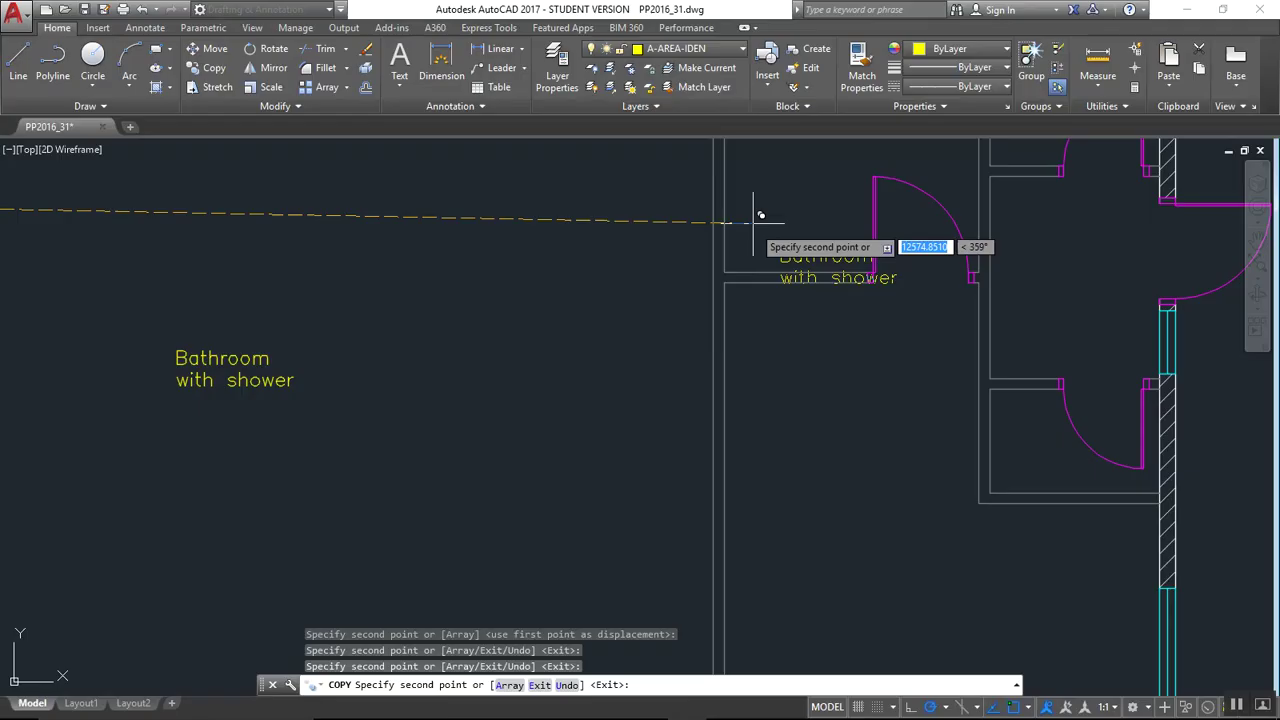
mouse_move(757, 206)
middle_mouse_down()
mouse_move(746, 494)
mouse_move(700, 560)
middle_mouse_up()
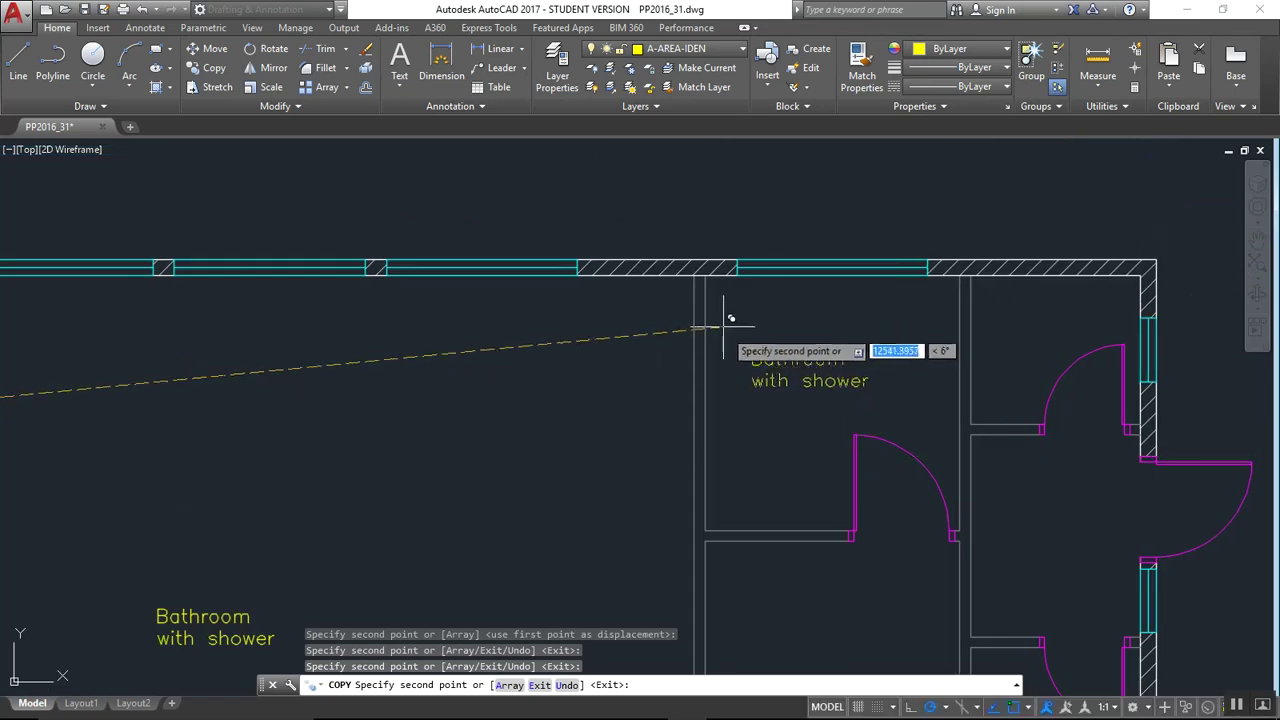
left_click(705, 273)
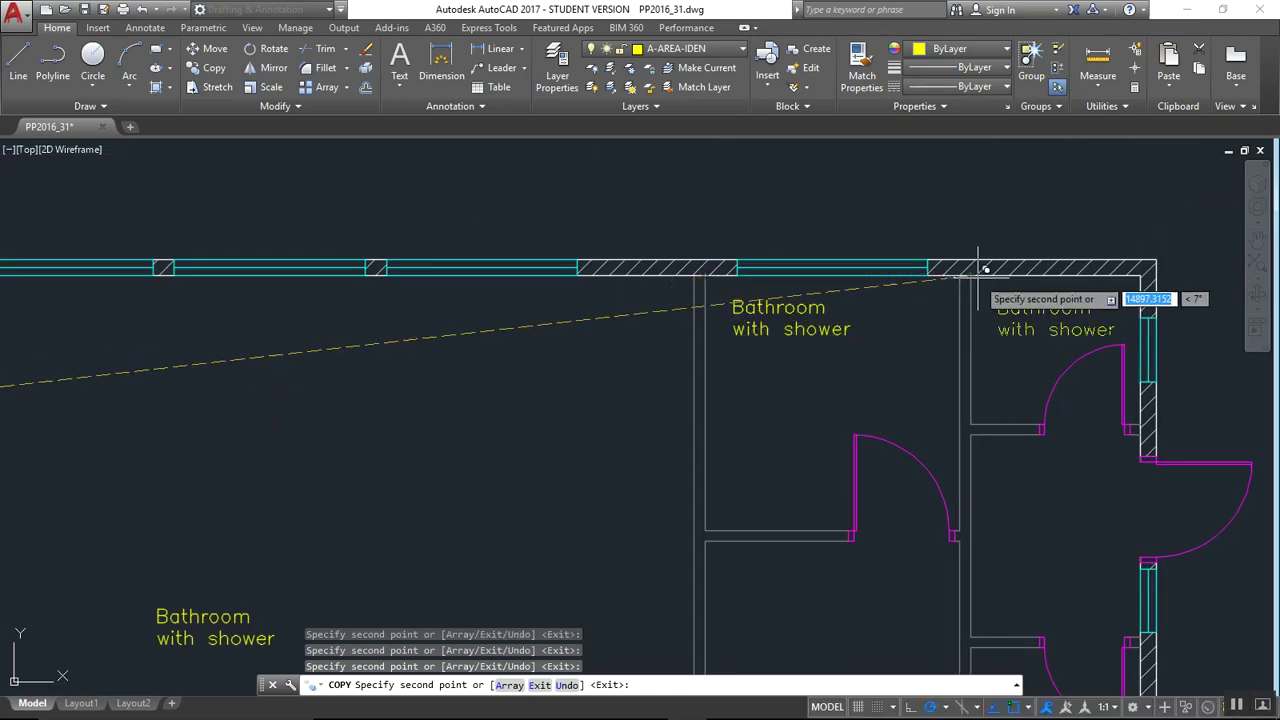
scroll(979, 268, "up", 5)
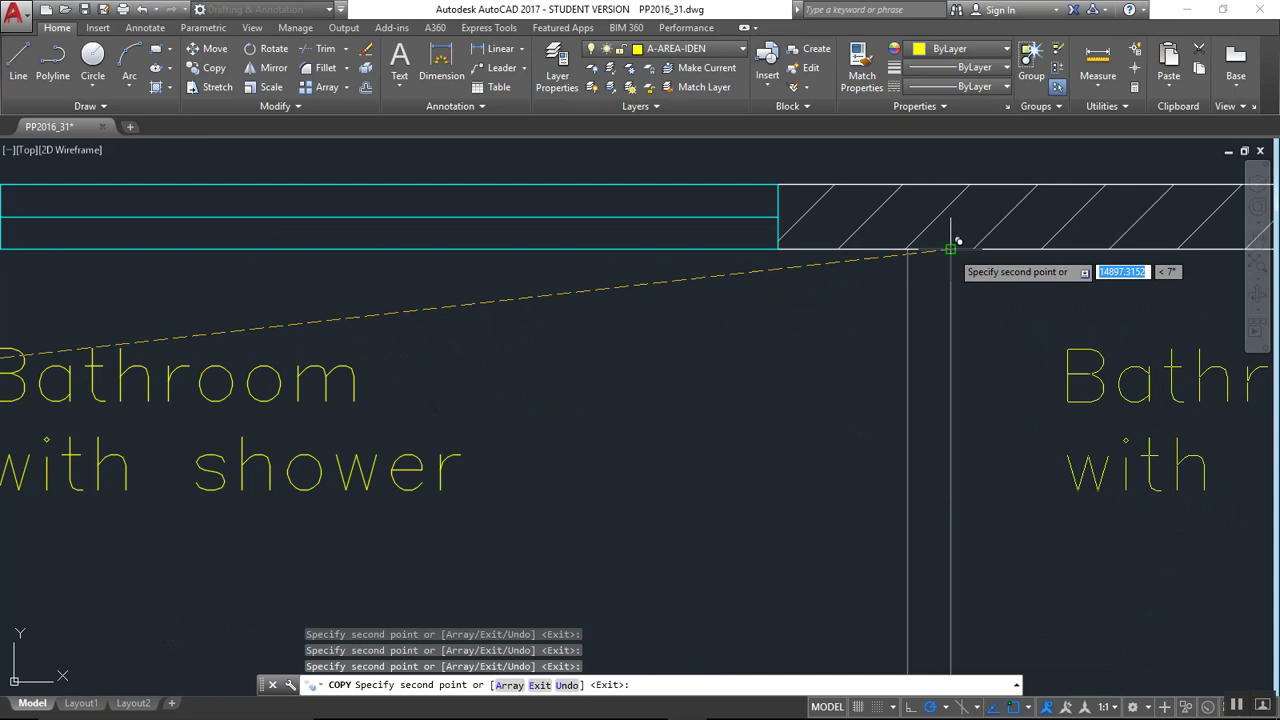
scroll(971, 391, "down", 5)
scroll(957, 350, "up", 4)
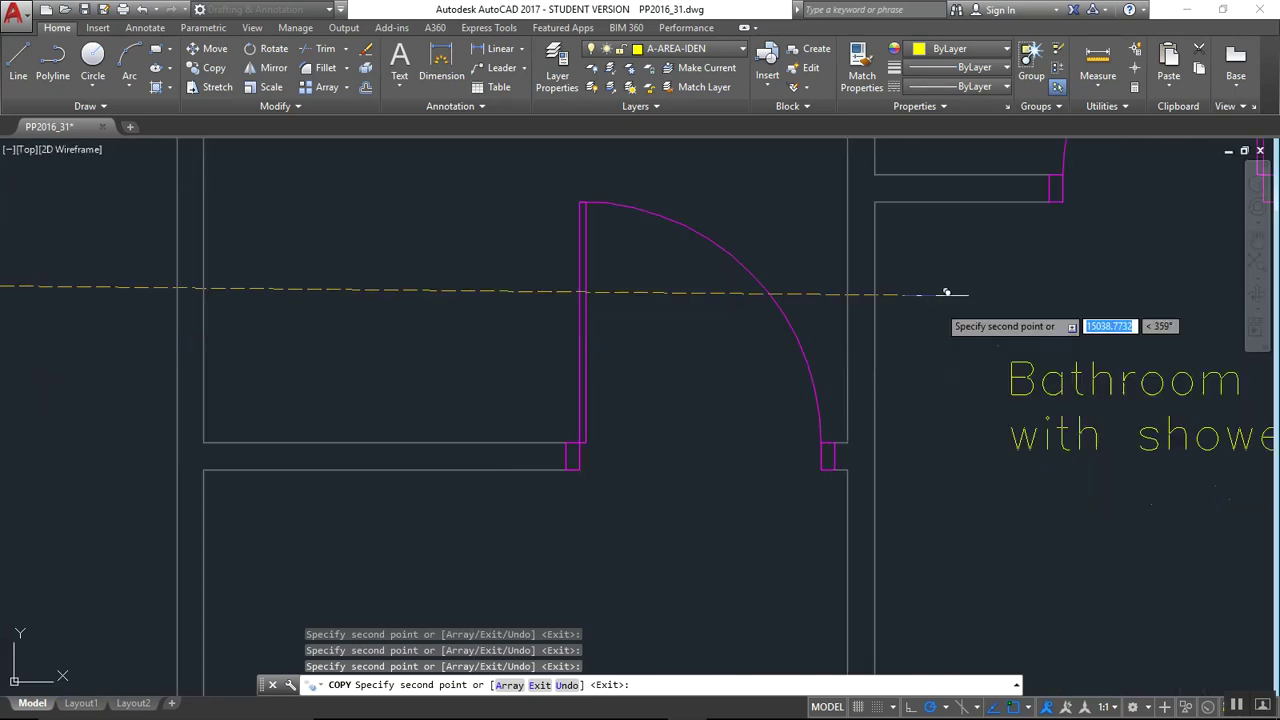
scroll(894, 486, "down", 4)
scroll(871, 486, "up", 5)
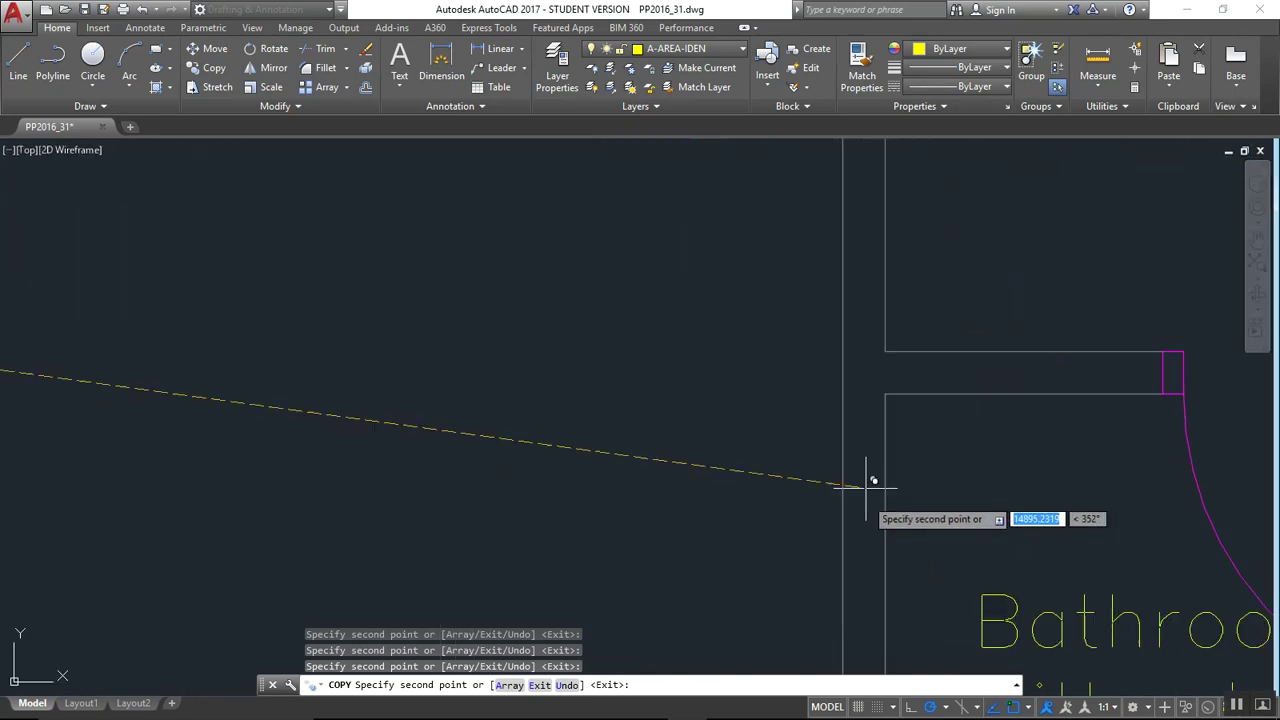
scroll(894, 390, "down", 2)
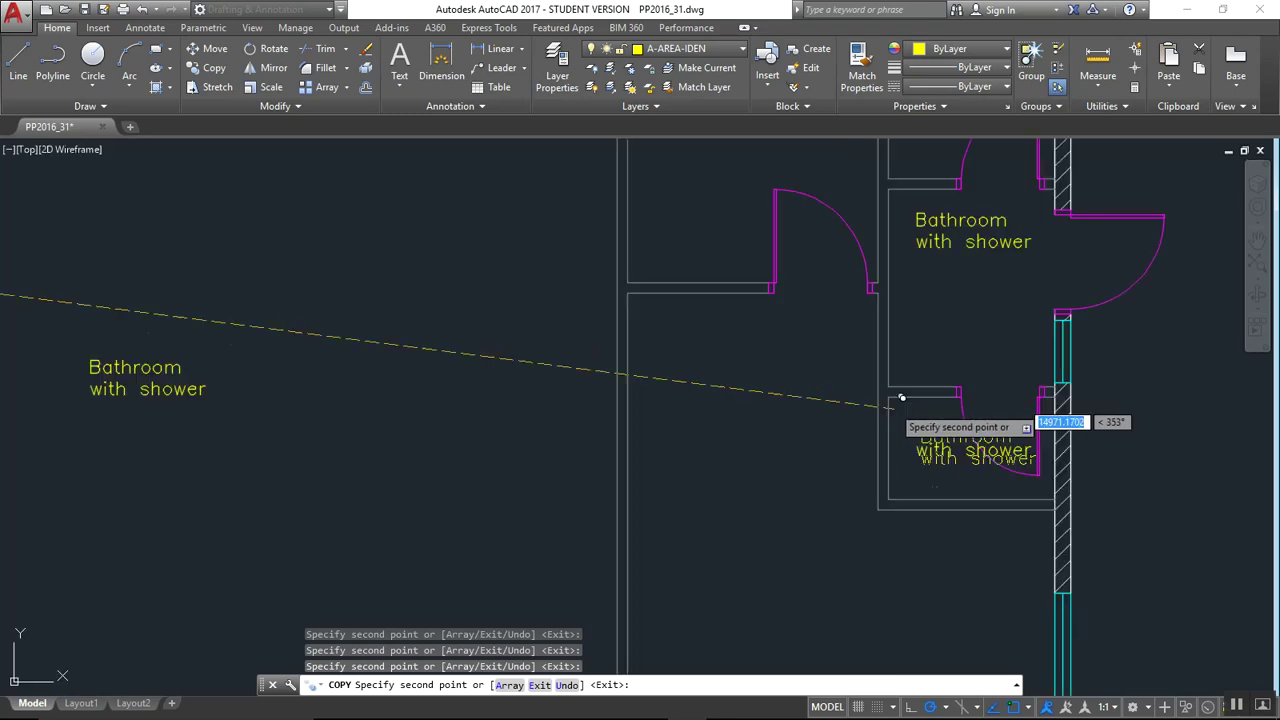
scroll(891, 540, "down", 3)
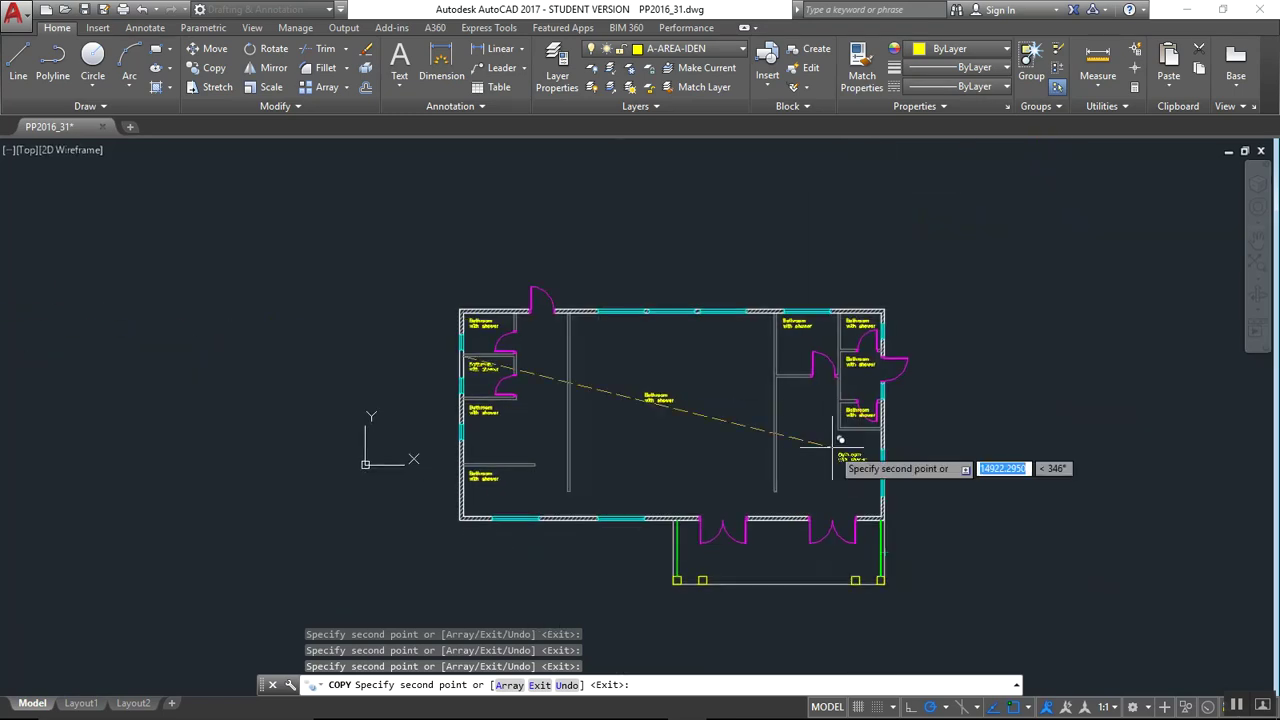
Place a copy in the lower-right room and end the COPY command
key("alt+Tab")
key("alt+Tab")
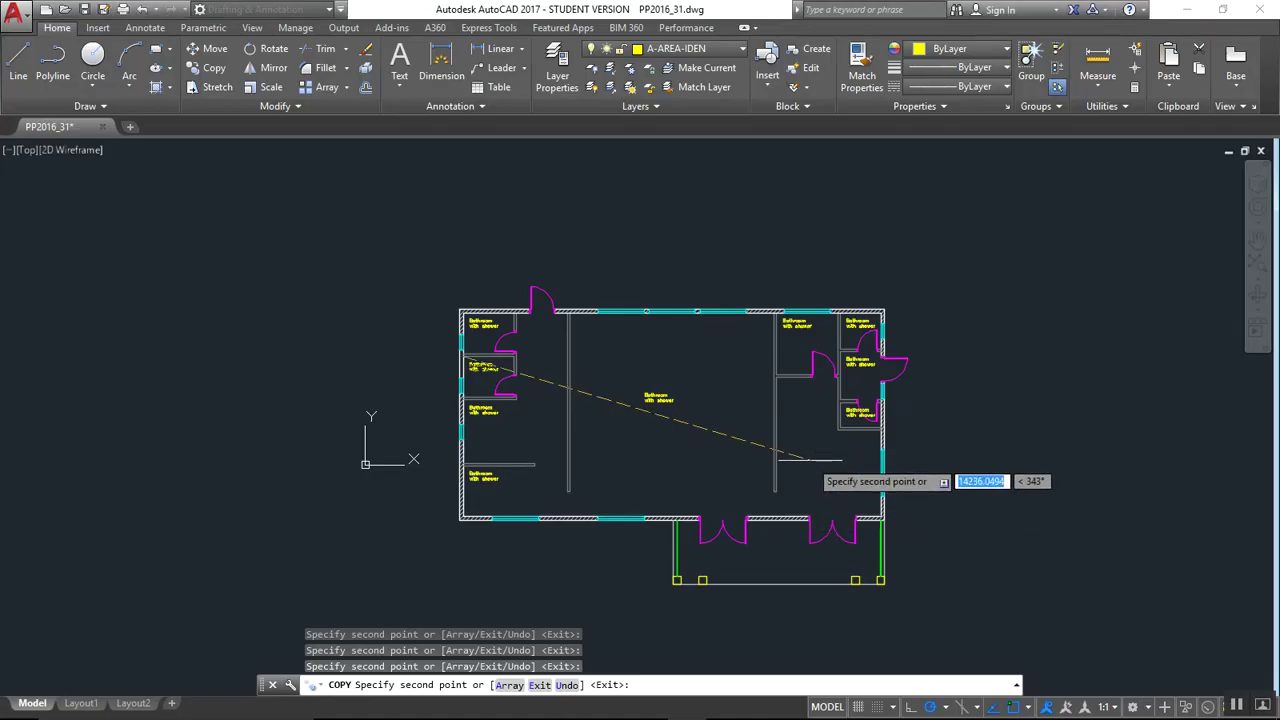
key("alt+Tab")
key("alt+Tab")
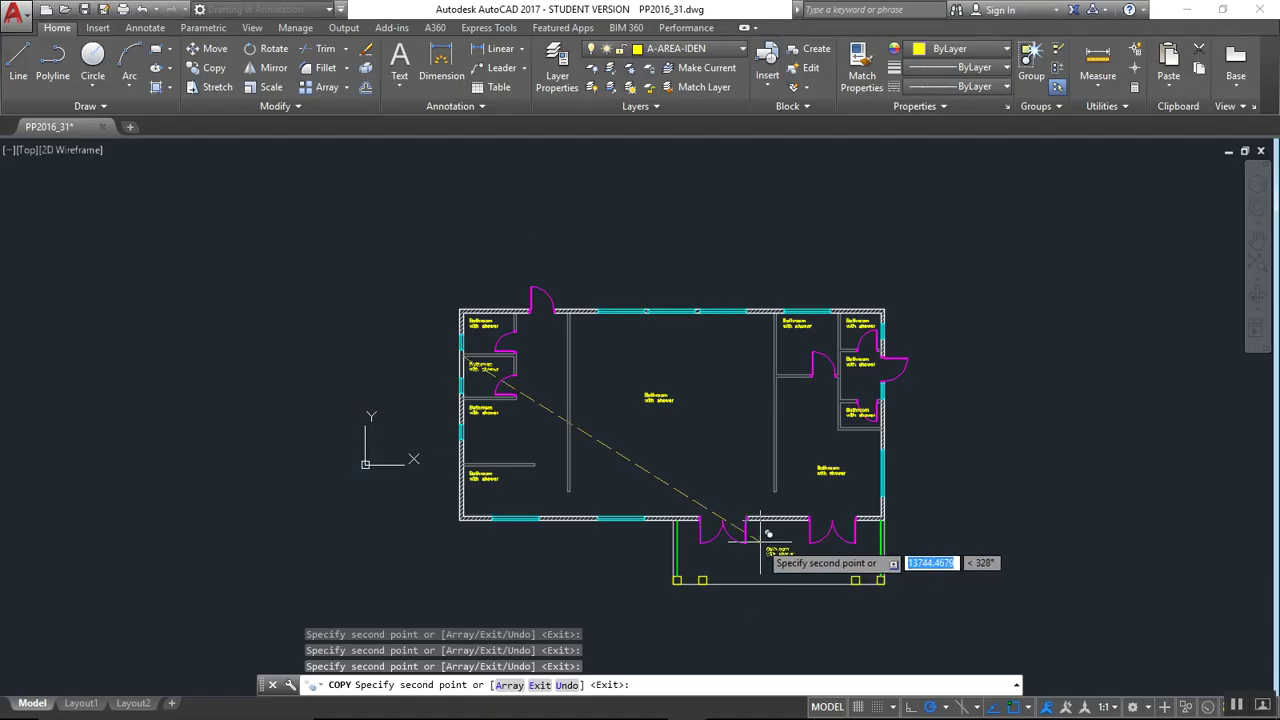
left_click(770, 534)
key("alt+Tab")
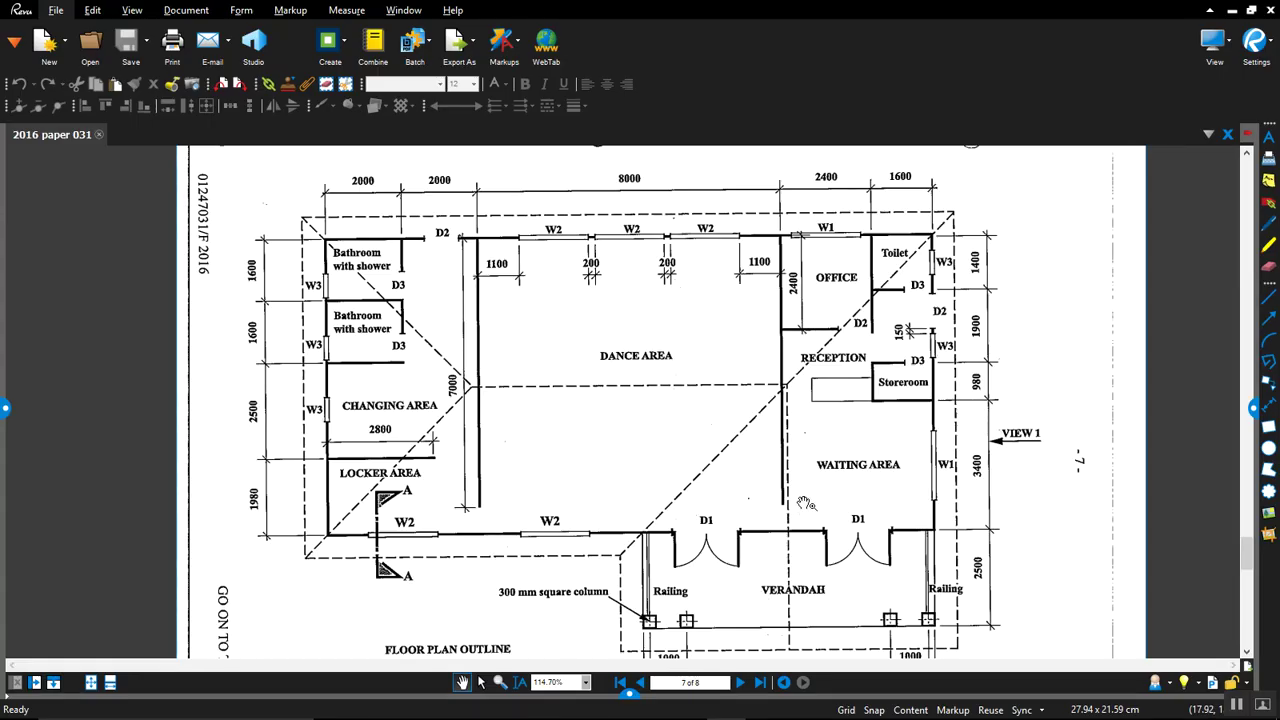
key("alt+Tab")
key("Escape")
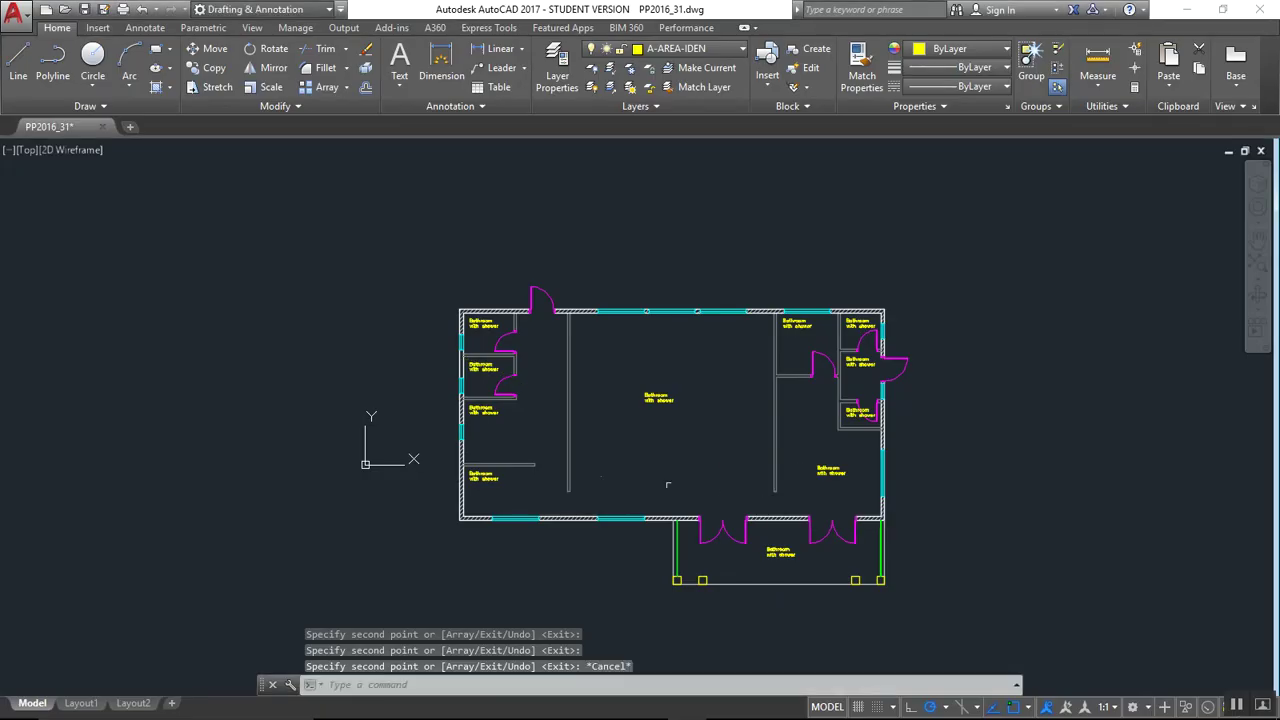
key("Escape")
key("Escape")
Show the Properties of the second left-hand 'Bathroom with shower' label (height 123.2986, A-AREA-IDEN)
scroll(510, 432, "up", 5)
mouse_move(508, 420)
middle_mouse_down()
mouse_move(517, 391)
mouse_move(643, 374)
middle_mouse_up()
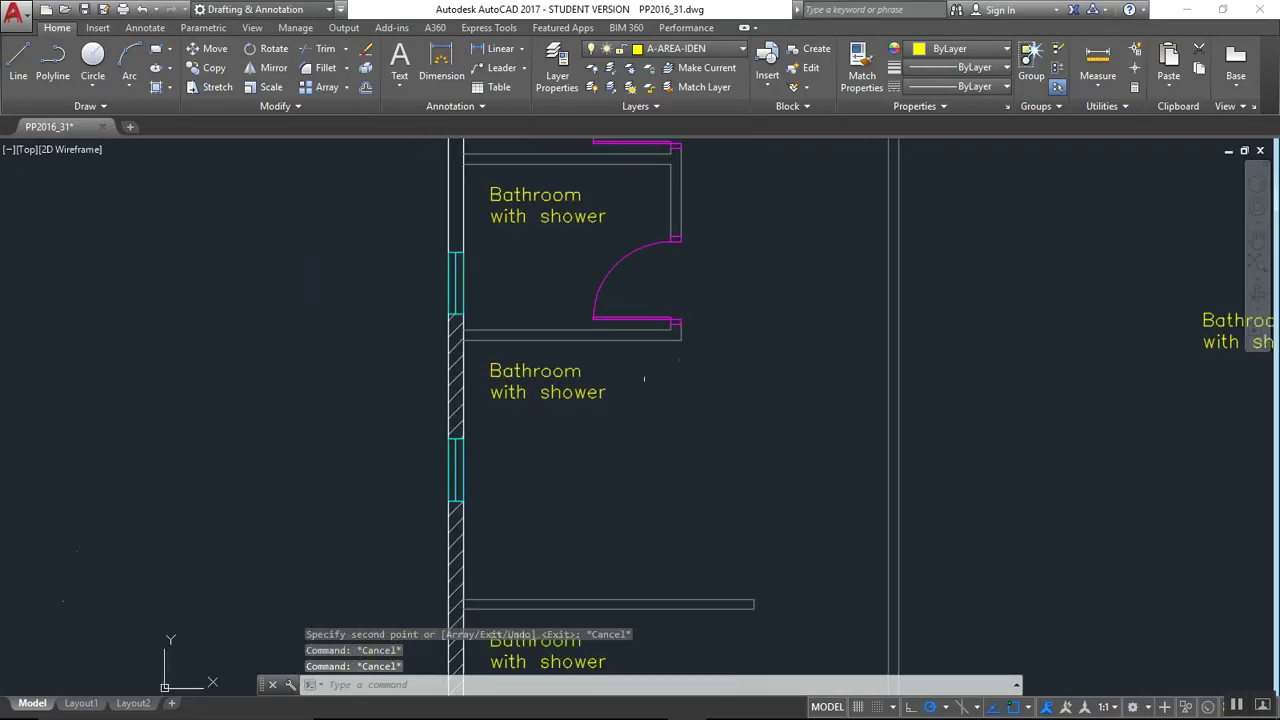
left_click(538, 373)
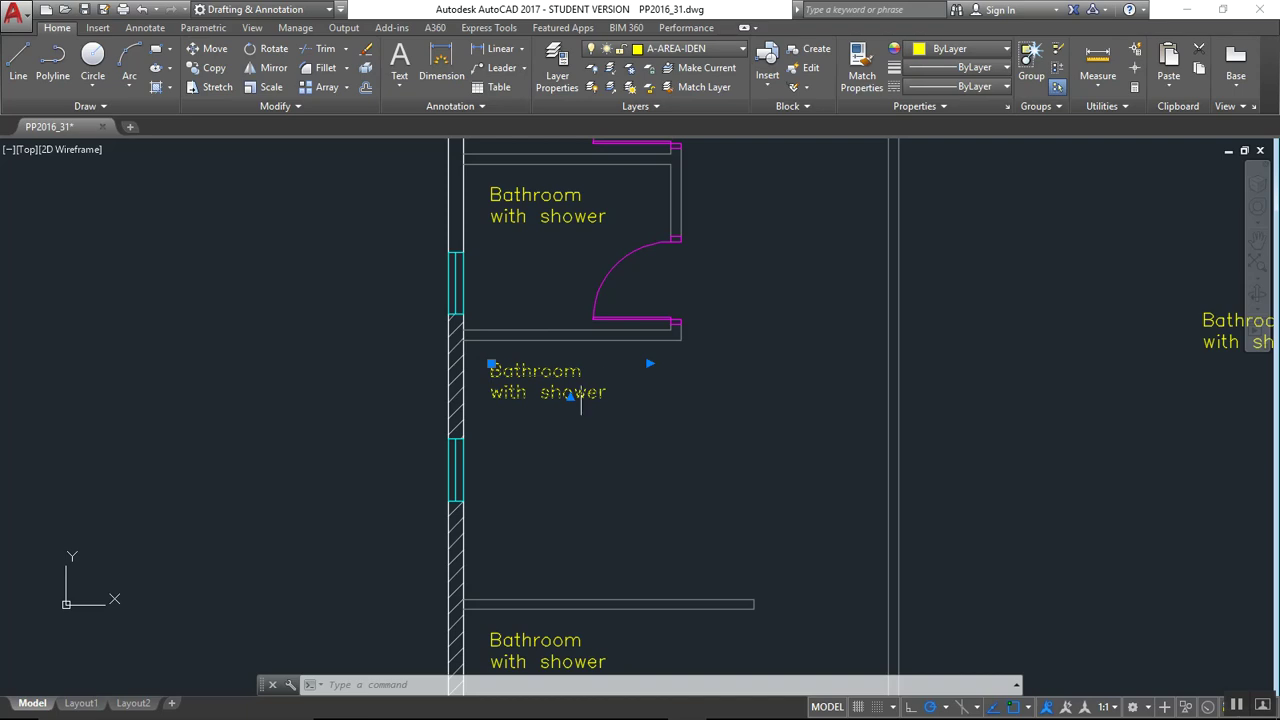
right_click(688, 420)
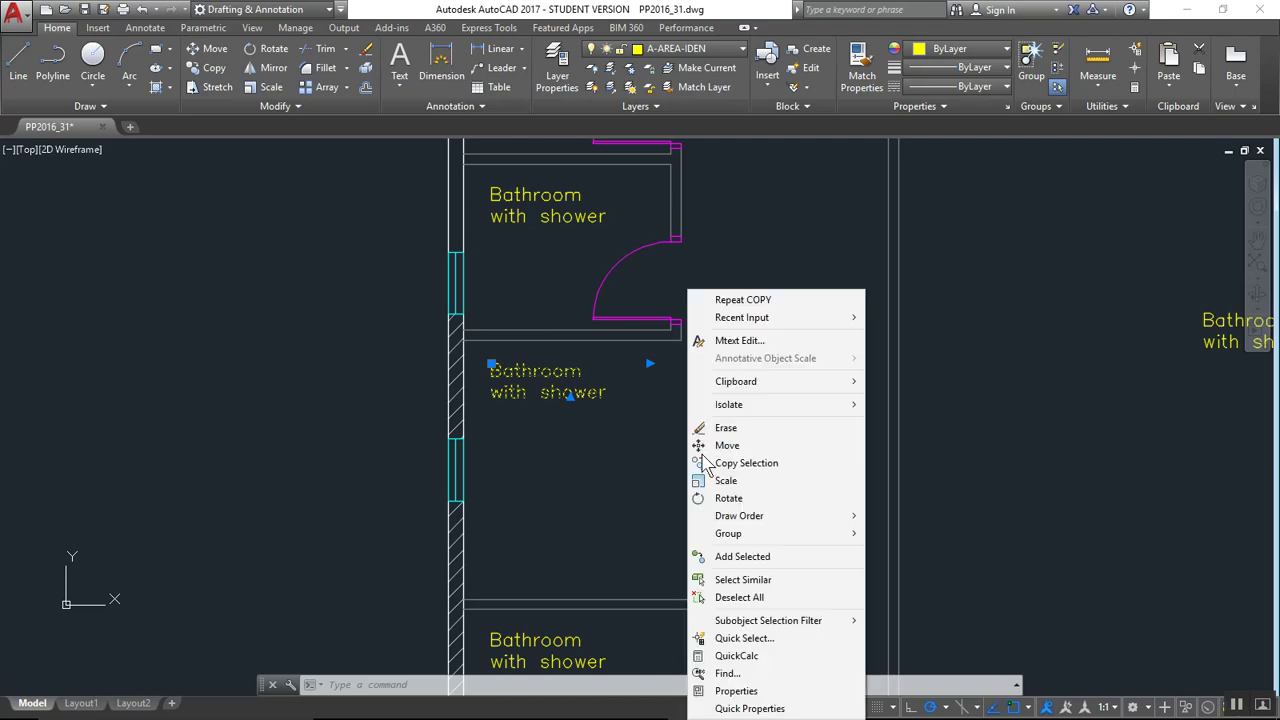
left_click(800, 709)
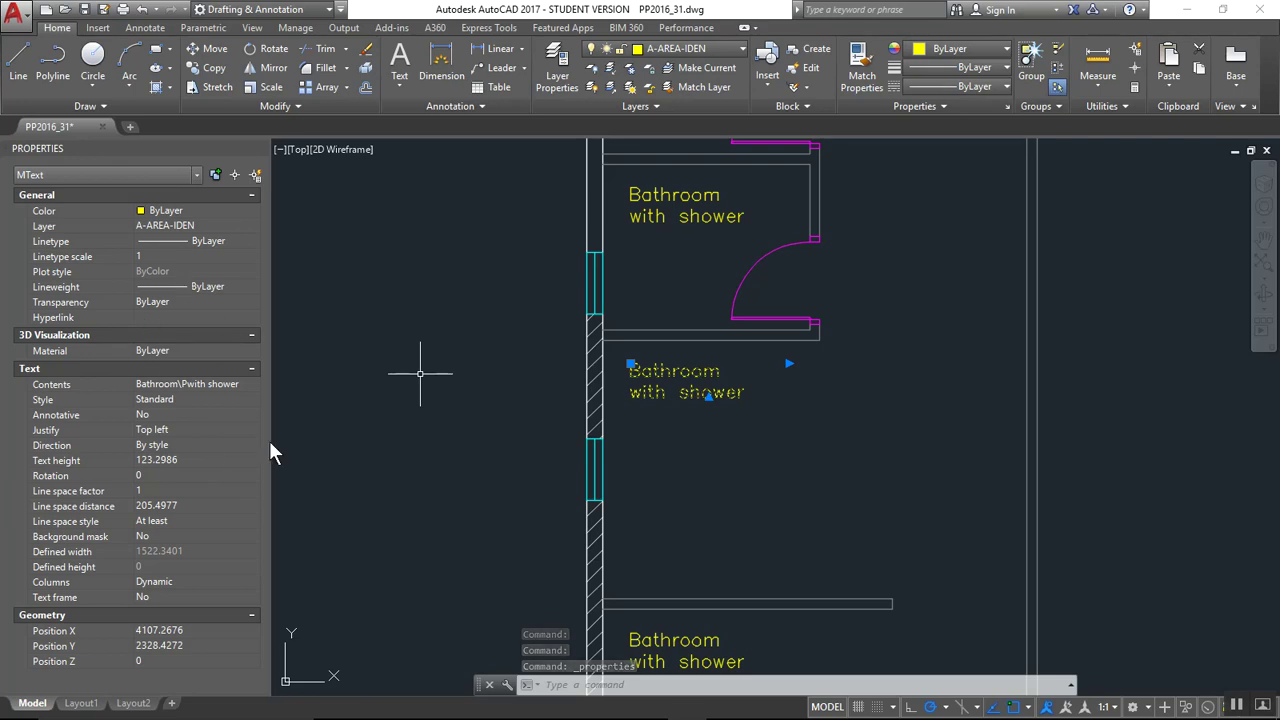
Open the second label's Contents in the text editor and highlight all its text
left_click(220, 385)
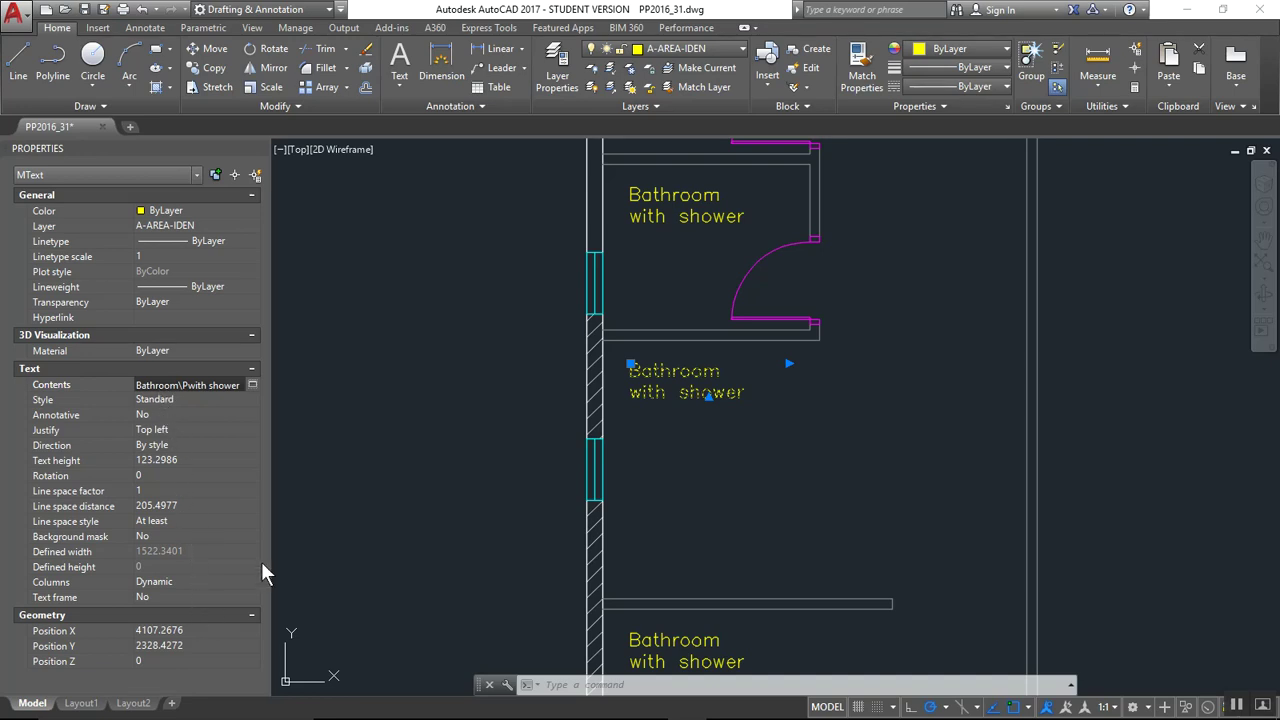
left_click(249, 385)
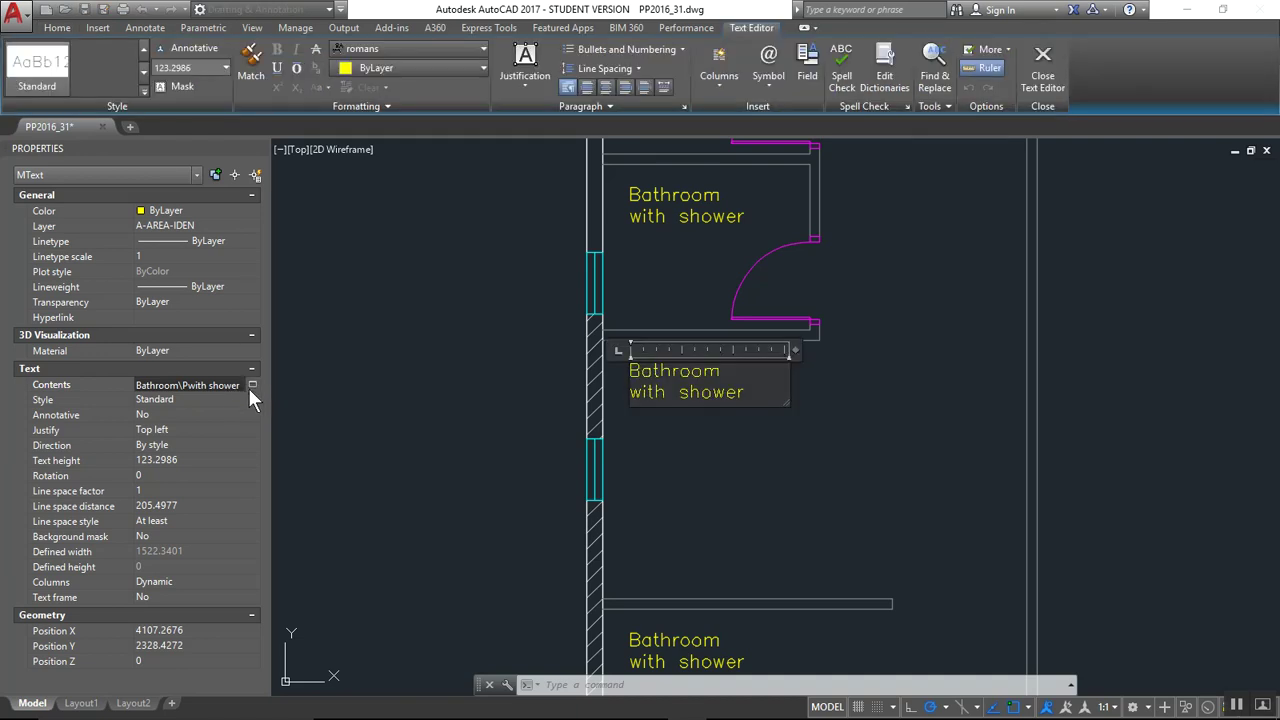
left_click_drag(744, 393, 641, 377)
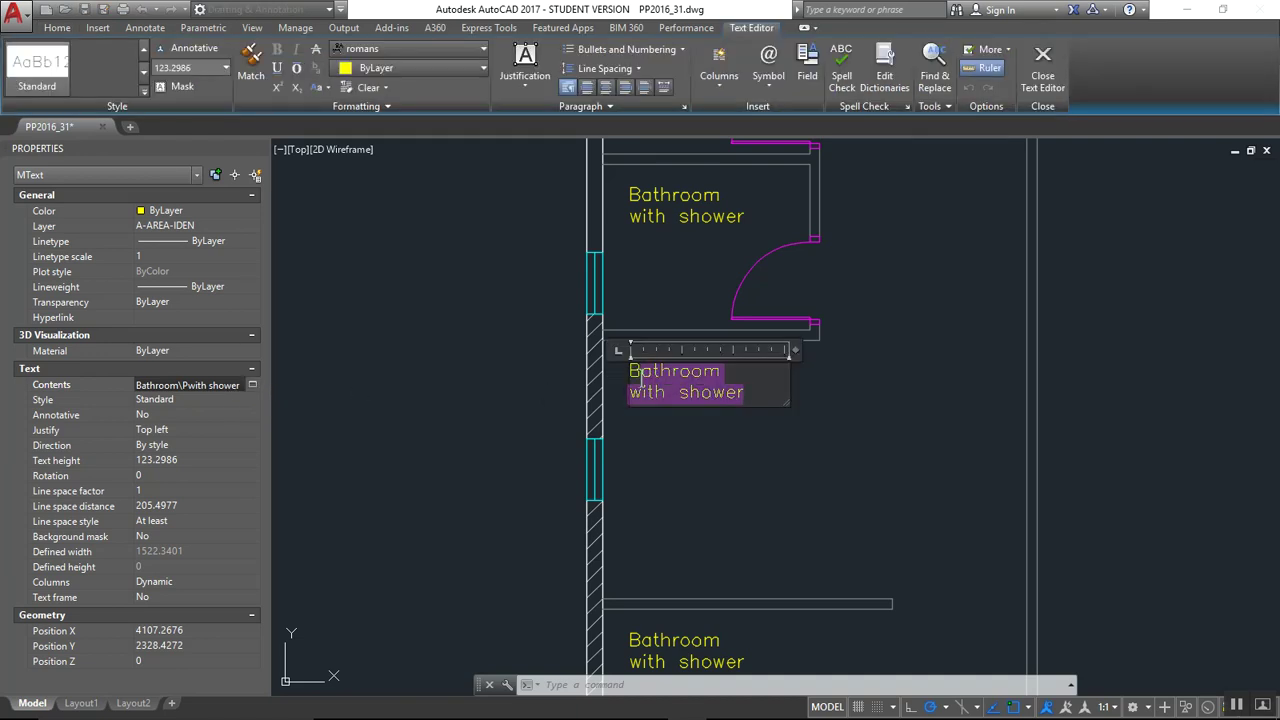
key("alt+Tab")
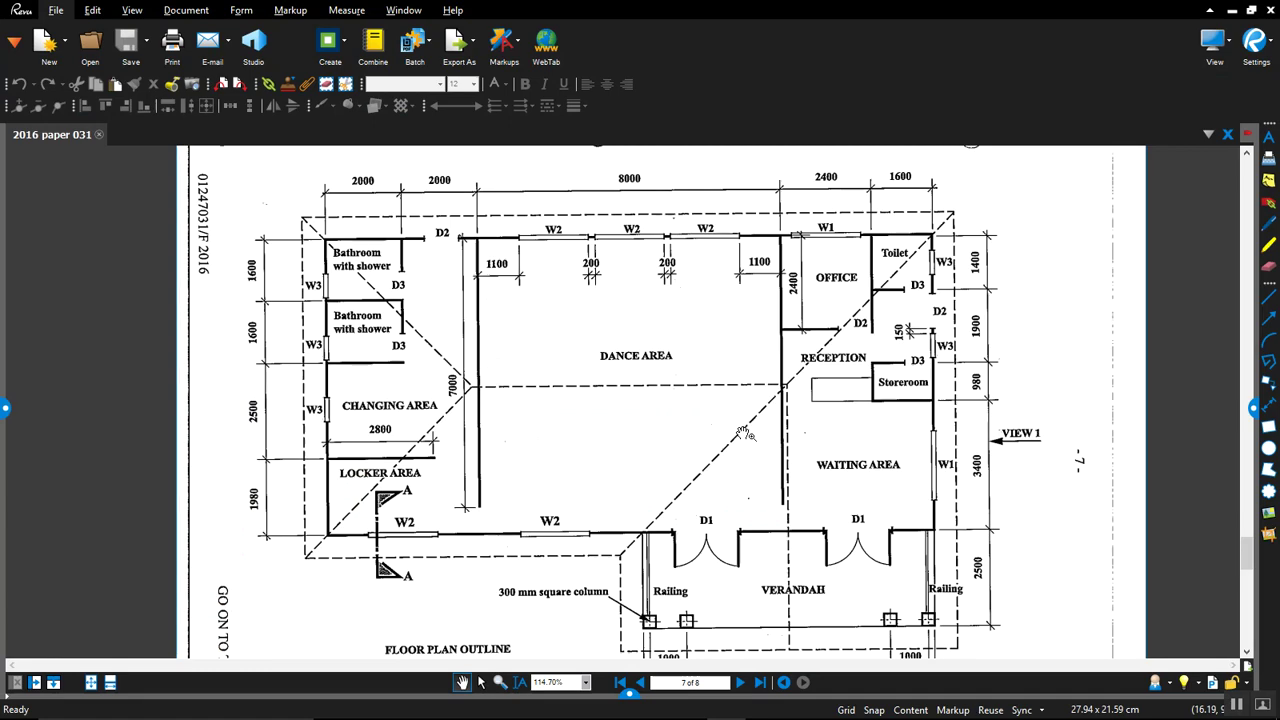
key("alt+Tab")
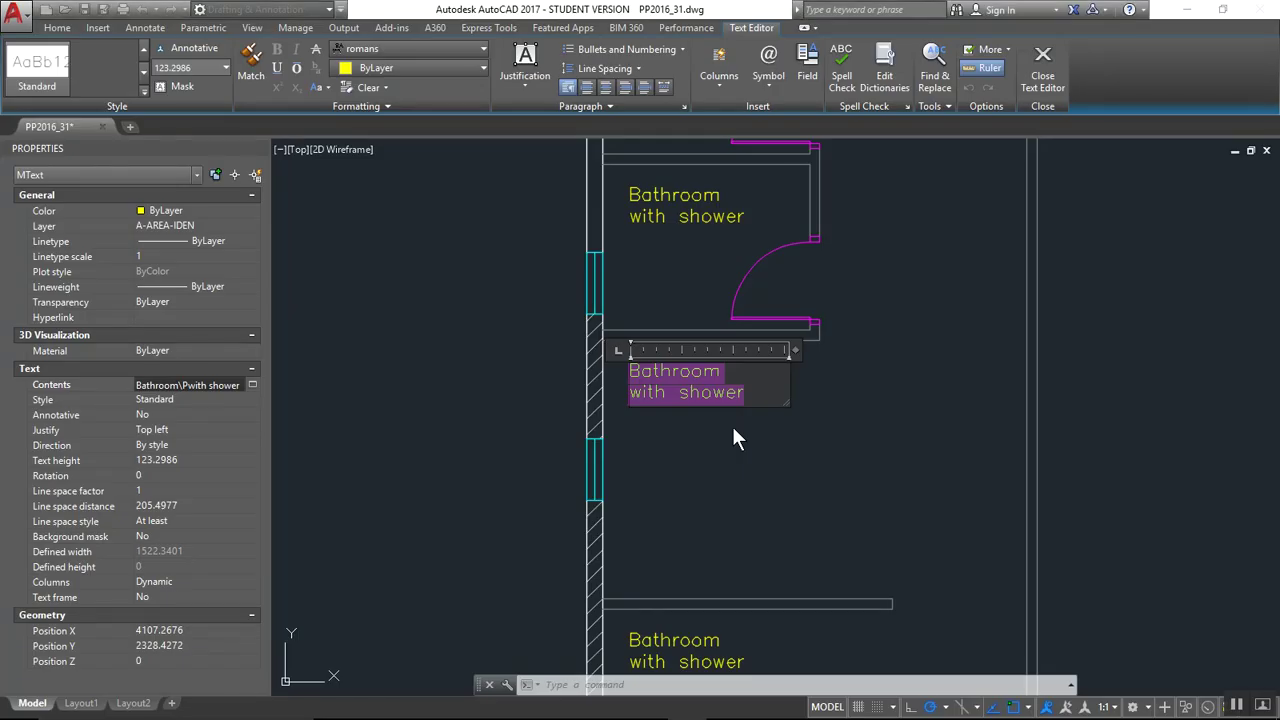
Replace the label text with 'CHANGING AREA' and close the editor
type("CHAN")
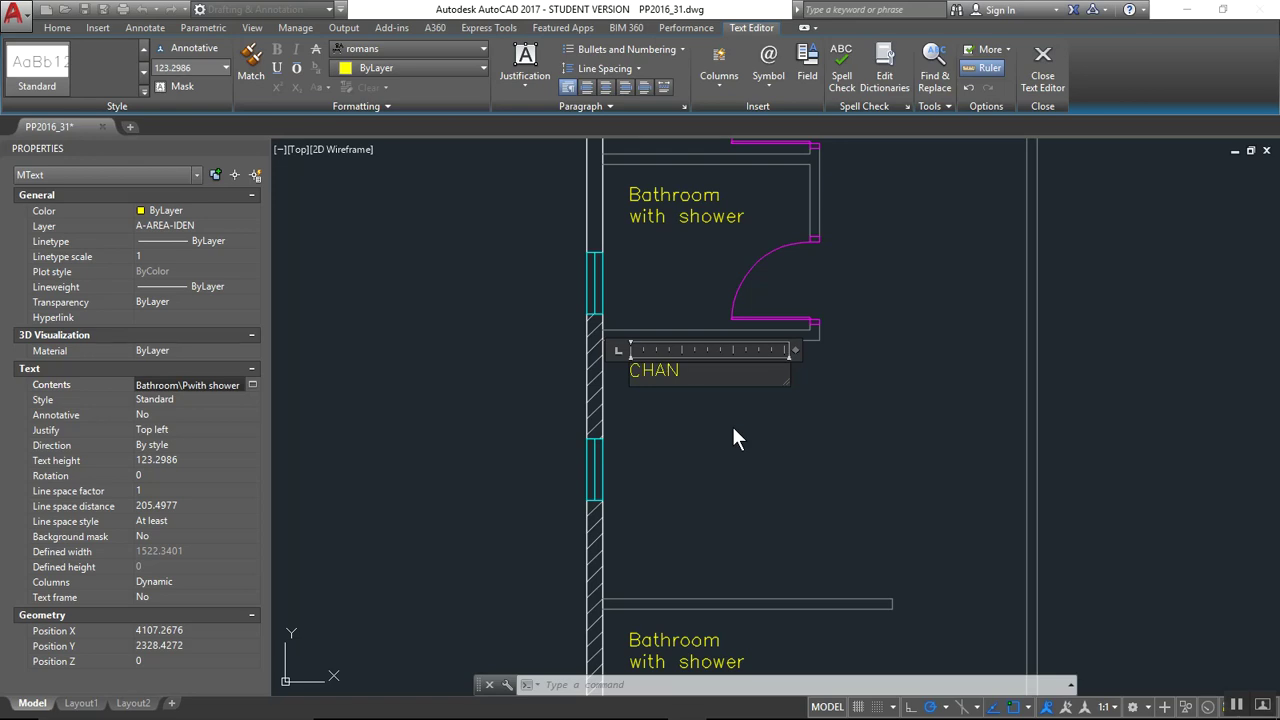
type("GING AREA")
left_click(735, 445)
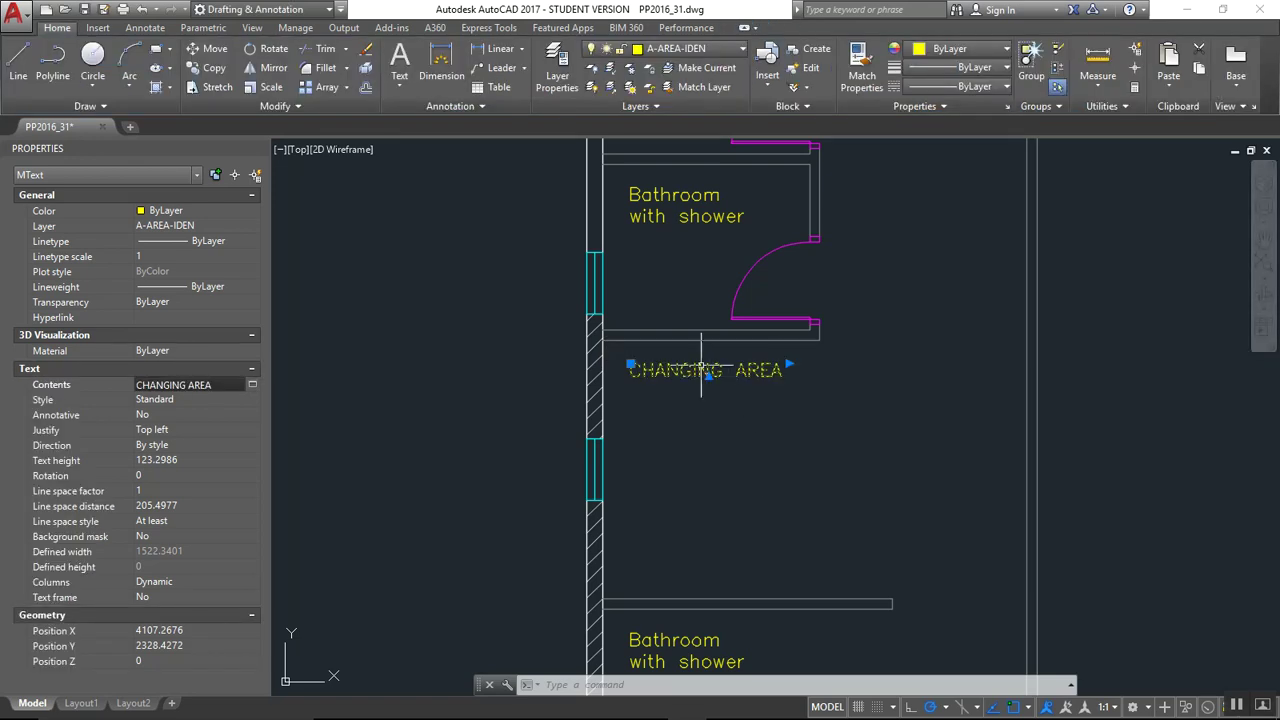
key("Escape")
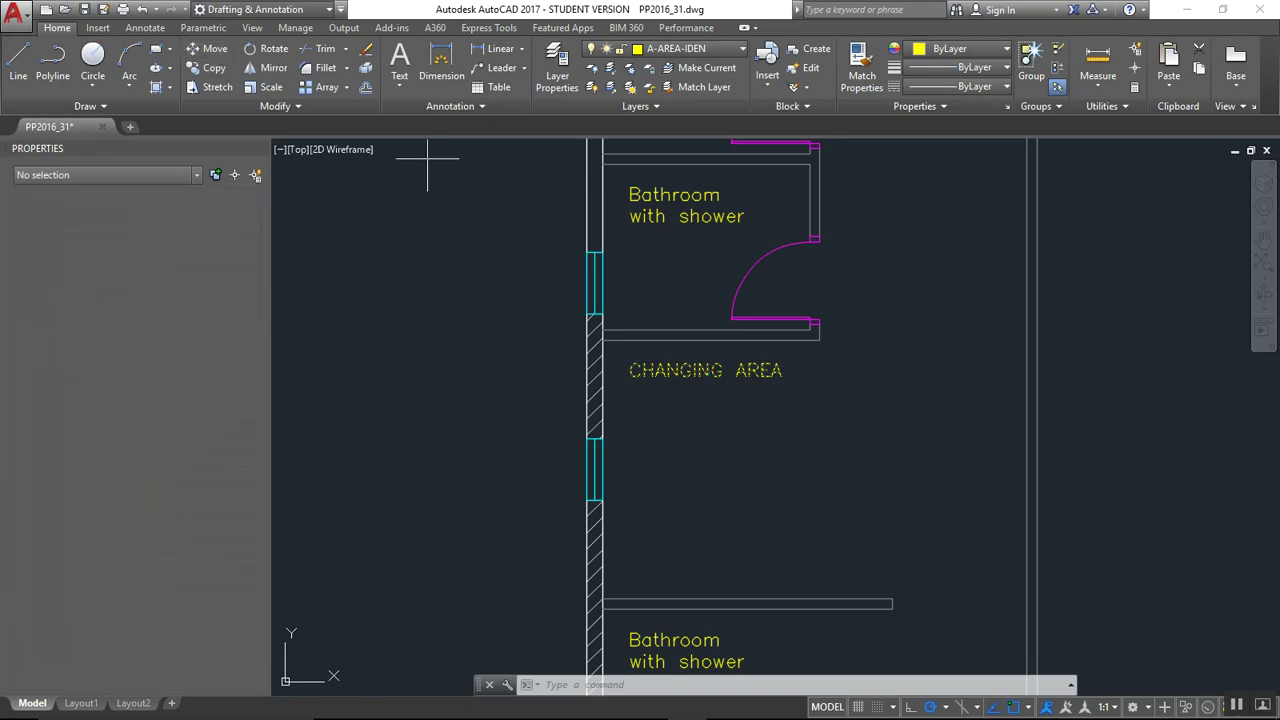
Move the CHANGING AREA label lower and further right within its room
left_click(721, 370)
key("m")
key("space")
left_click(721, 370)
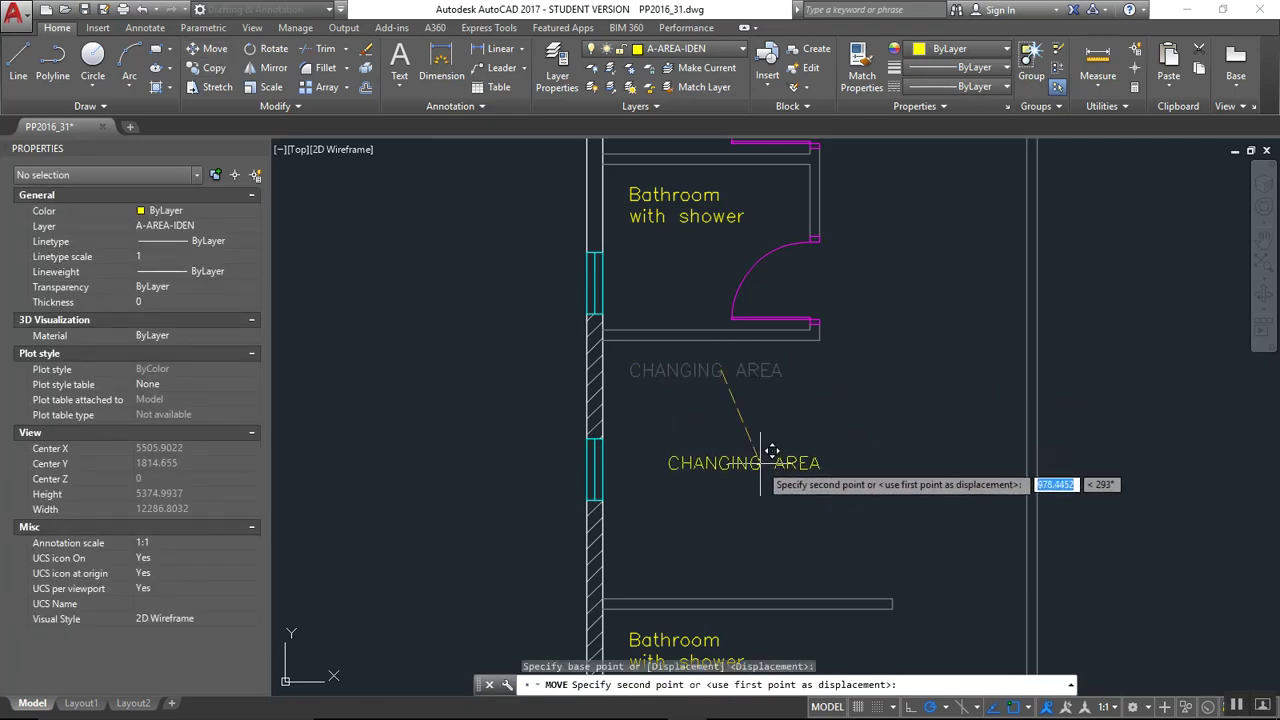
left_click(761, 463)
middle_click_drag(841, 508, 812, 325)
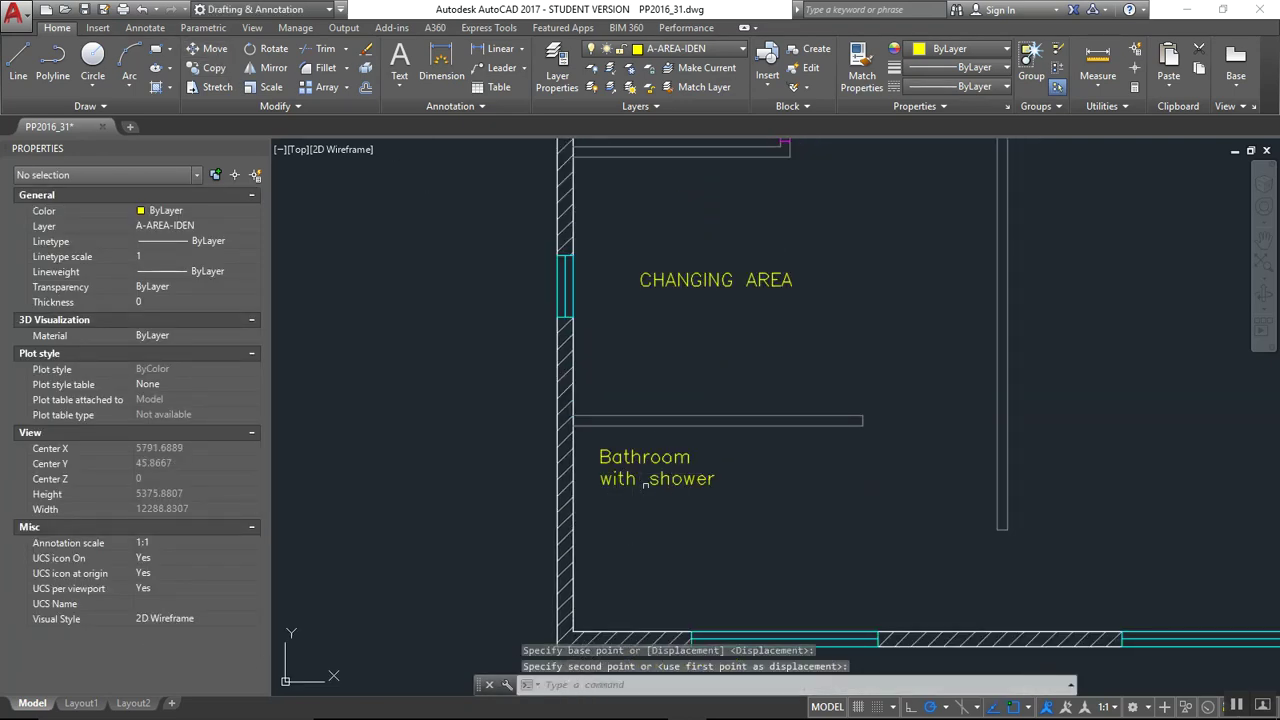
Change the next Bathroom with shower label to 'LOCKER AREA', checking the PDF plan
left_click(646, 460)
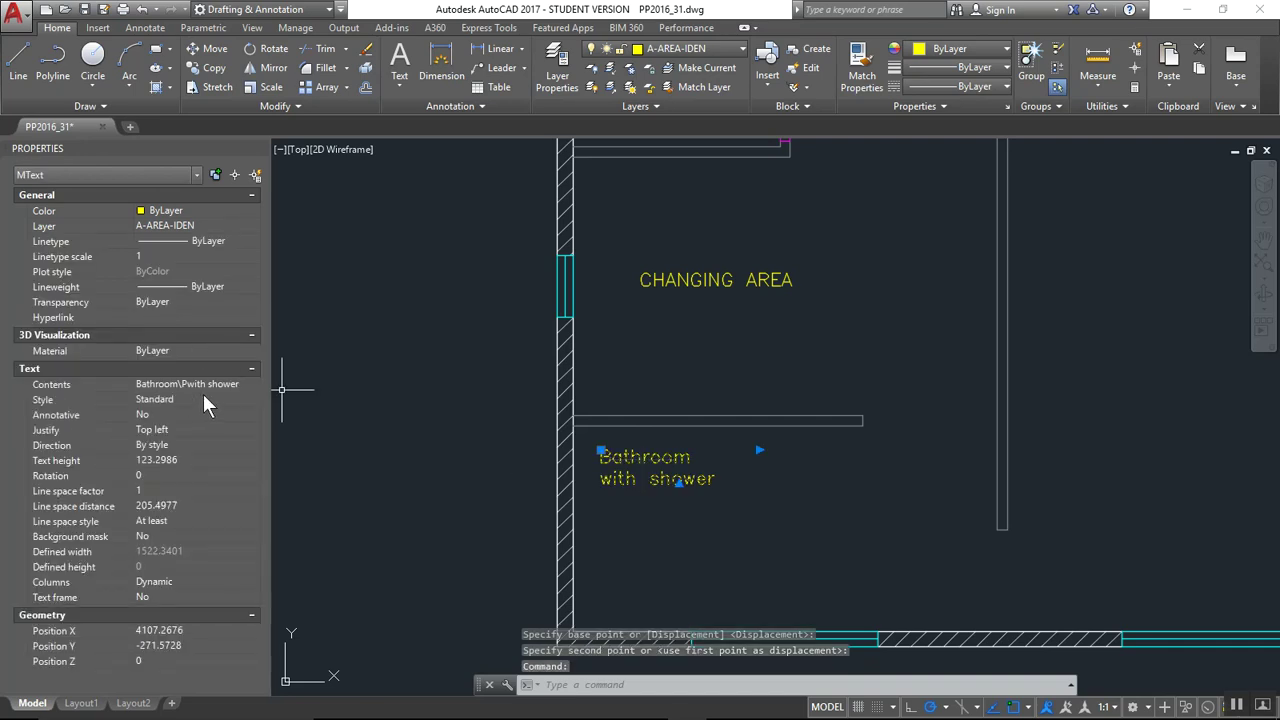
left_click(212, 387)
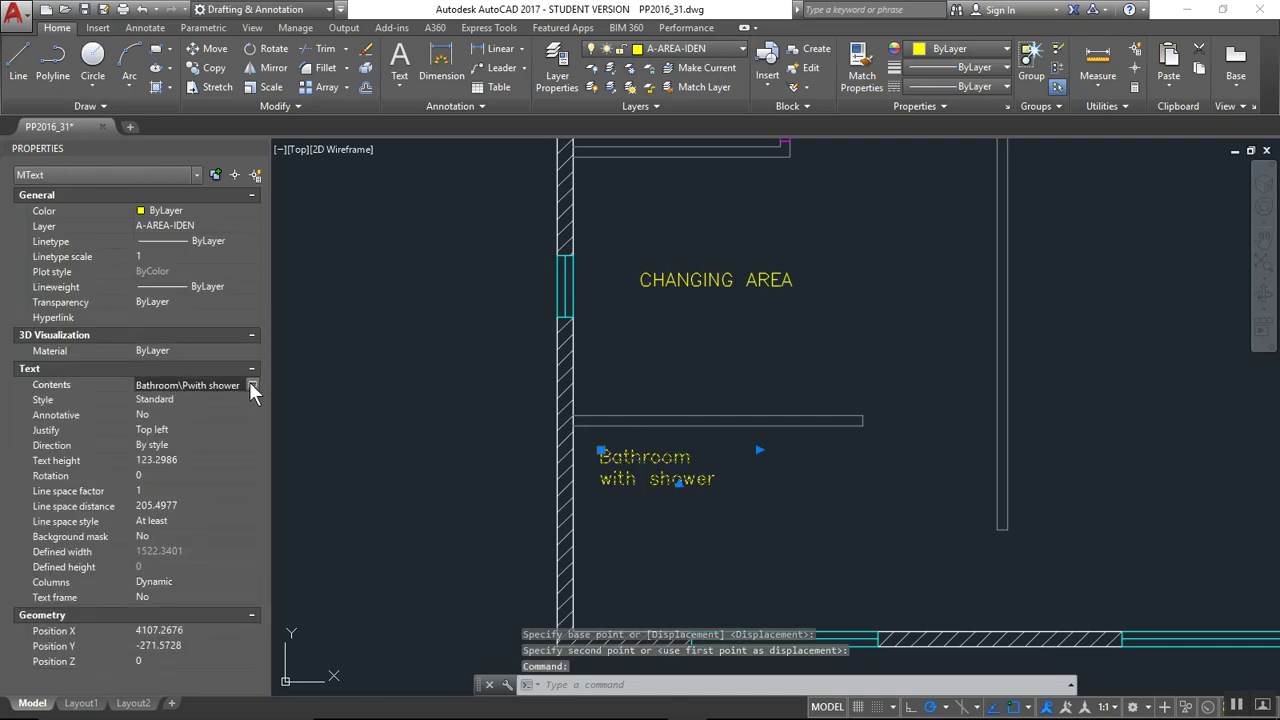
double_click(690, 478)
key("alt+Tab")
key("alt+Tab")
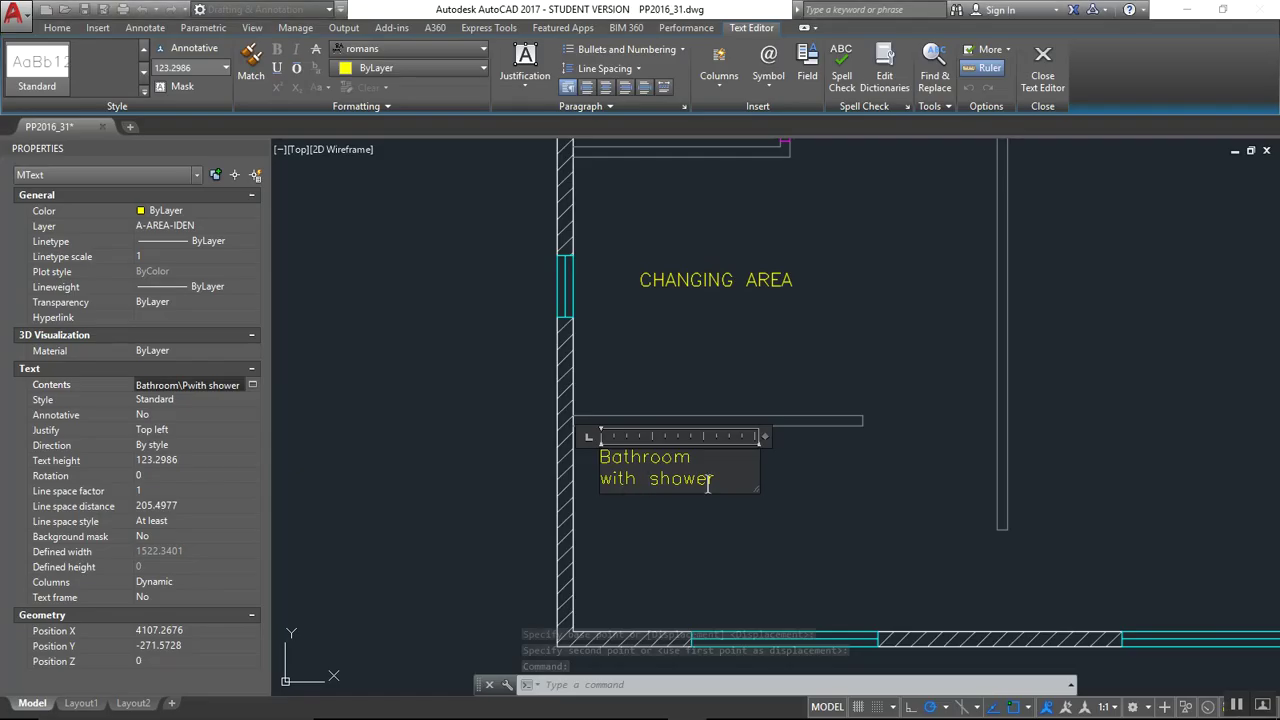
key("ctrl+a")
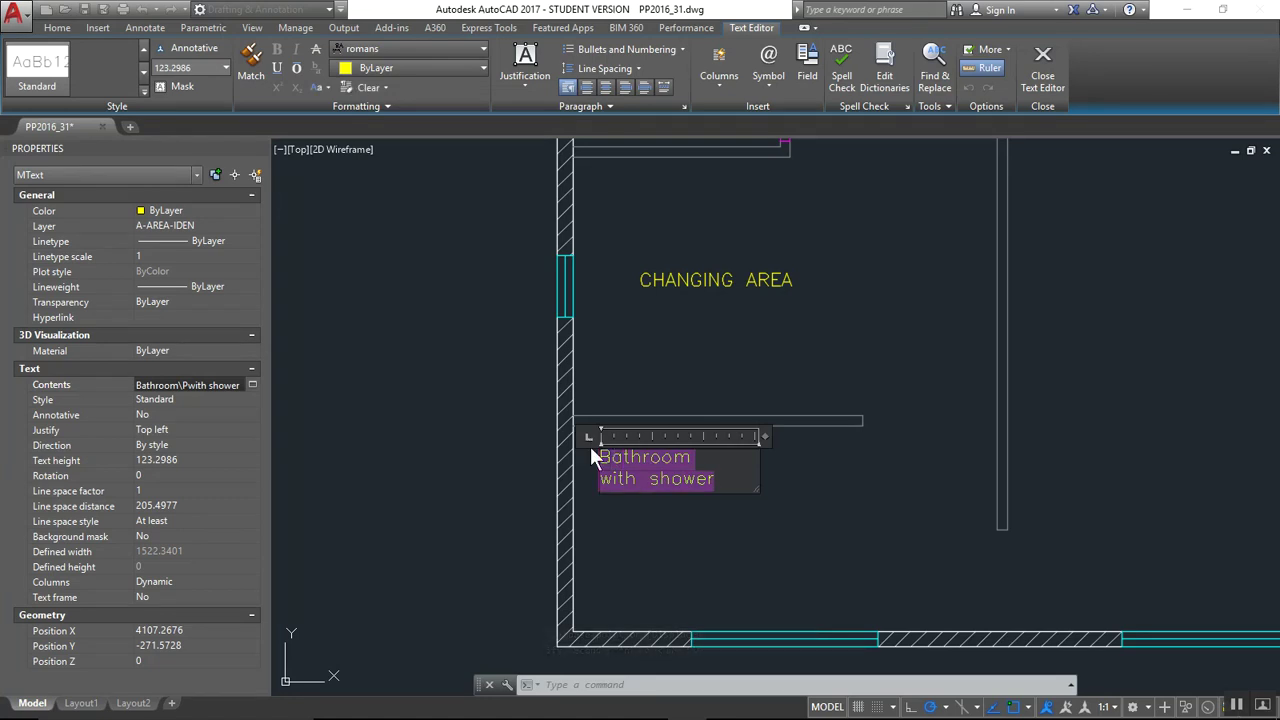
type("LOCK")
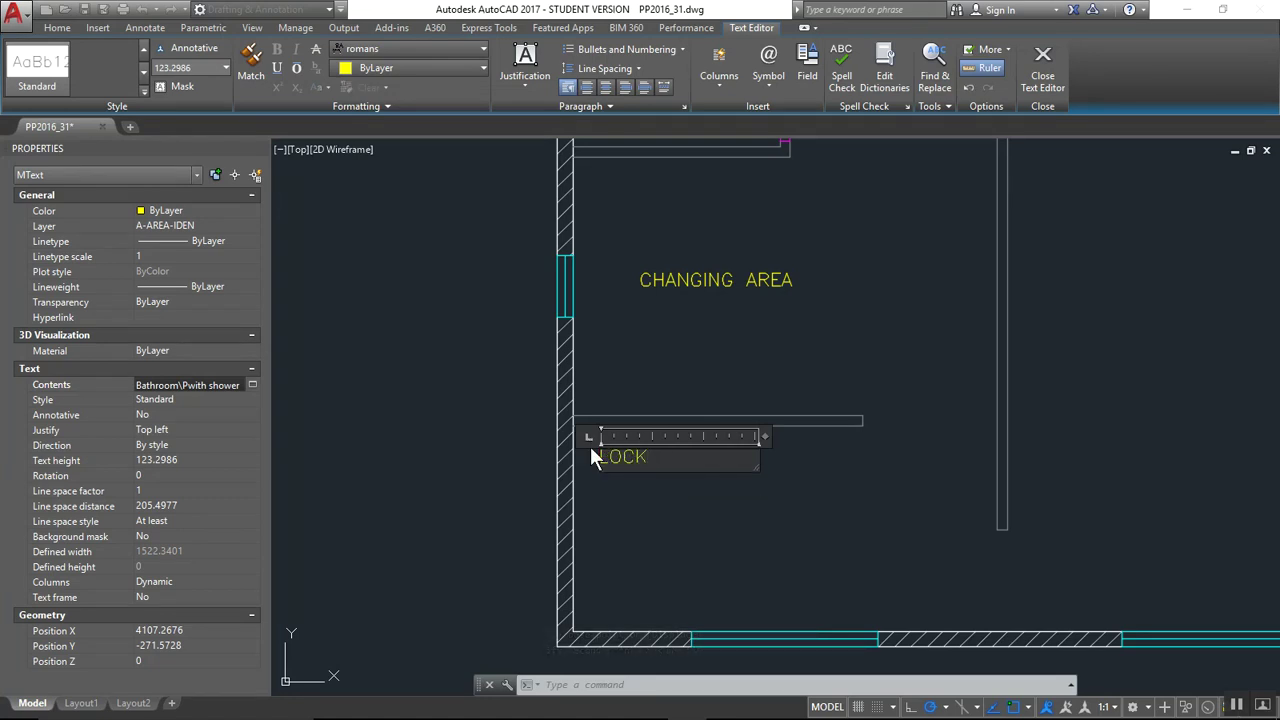
type("ER AREA")
key("alt+Tab")
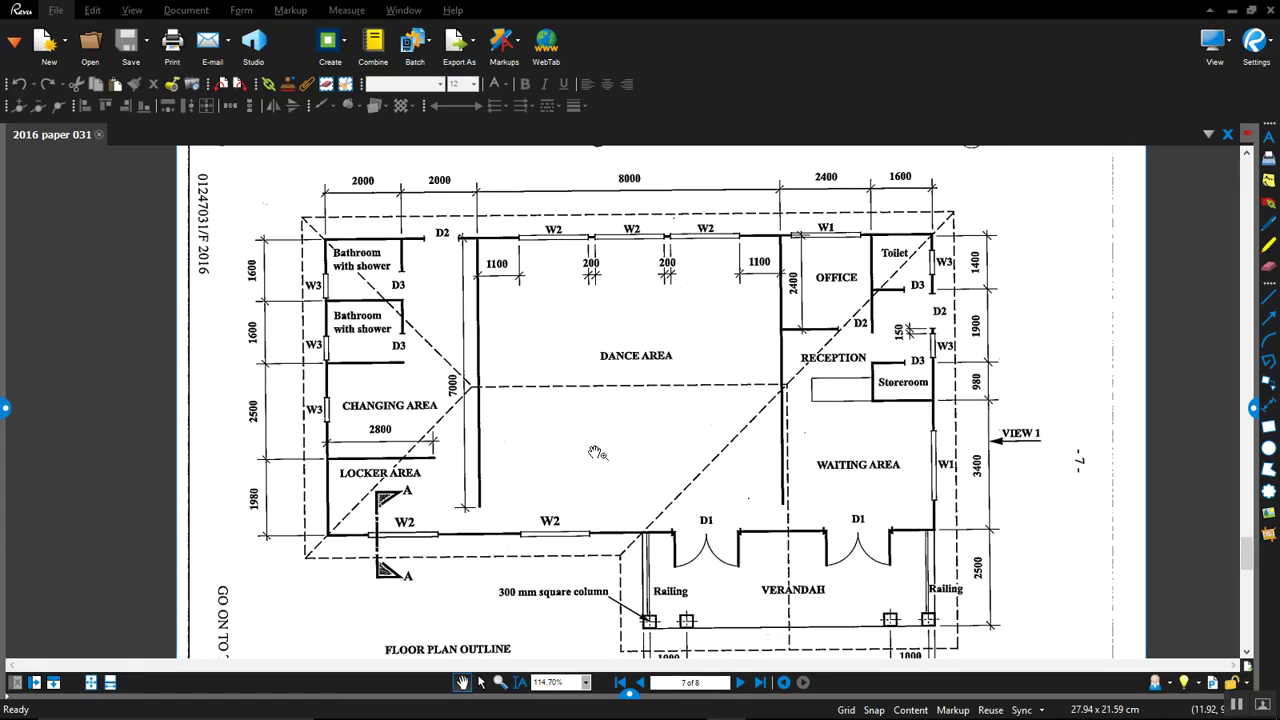
key("alt+Tab")
left_click(648, 500)
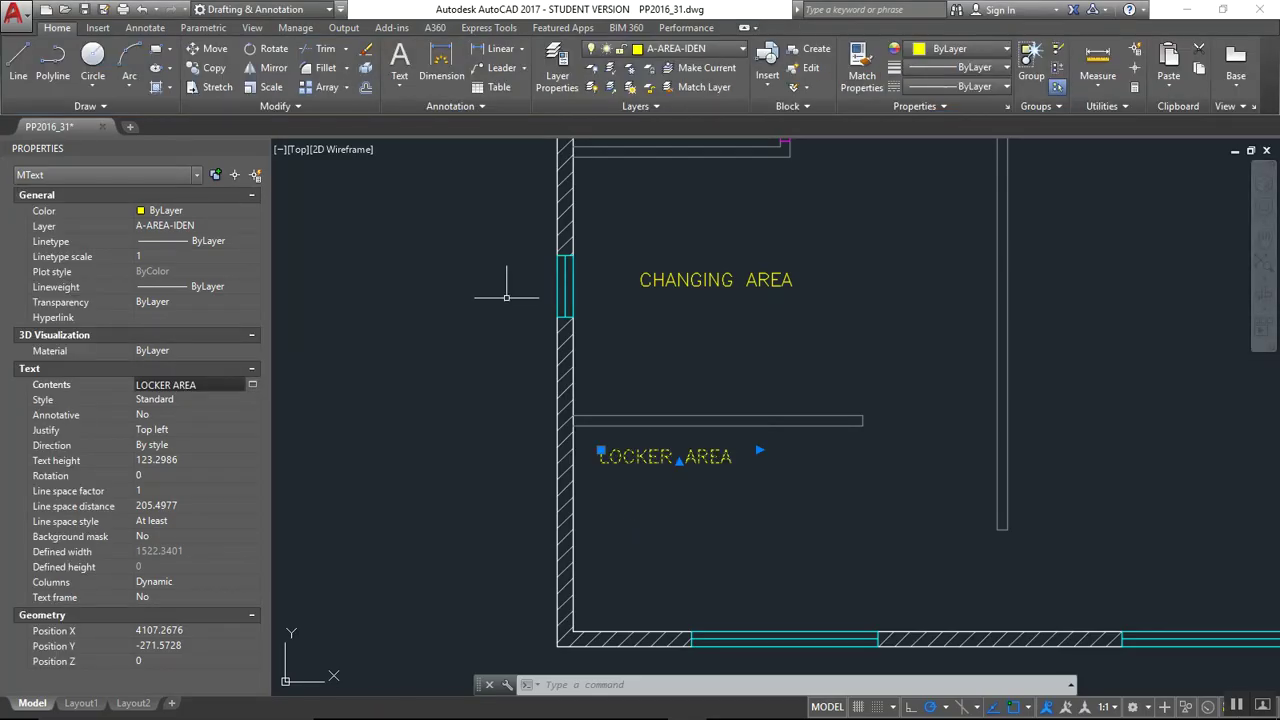
Move the LOCKER AREA label down and right inside its room
left_click(214, 48)
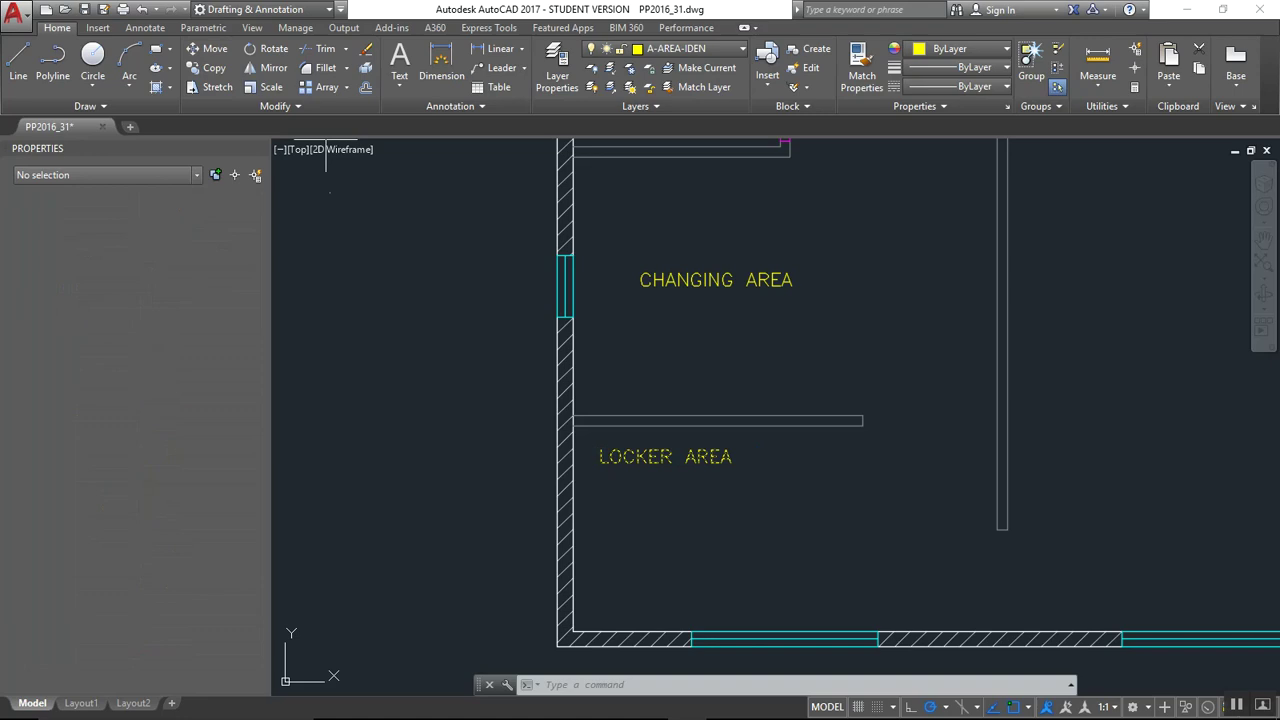
left_click(638, 456)
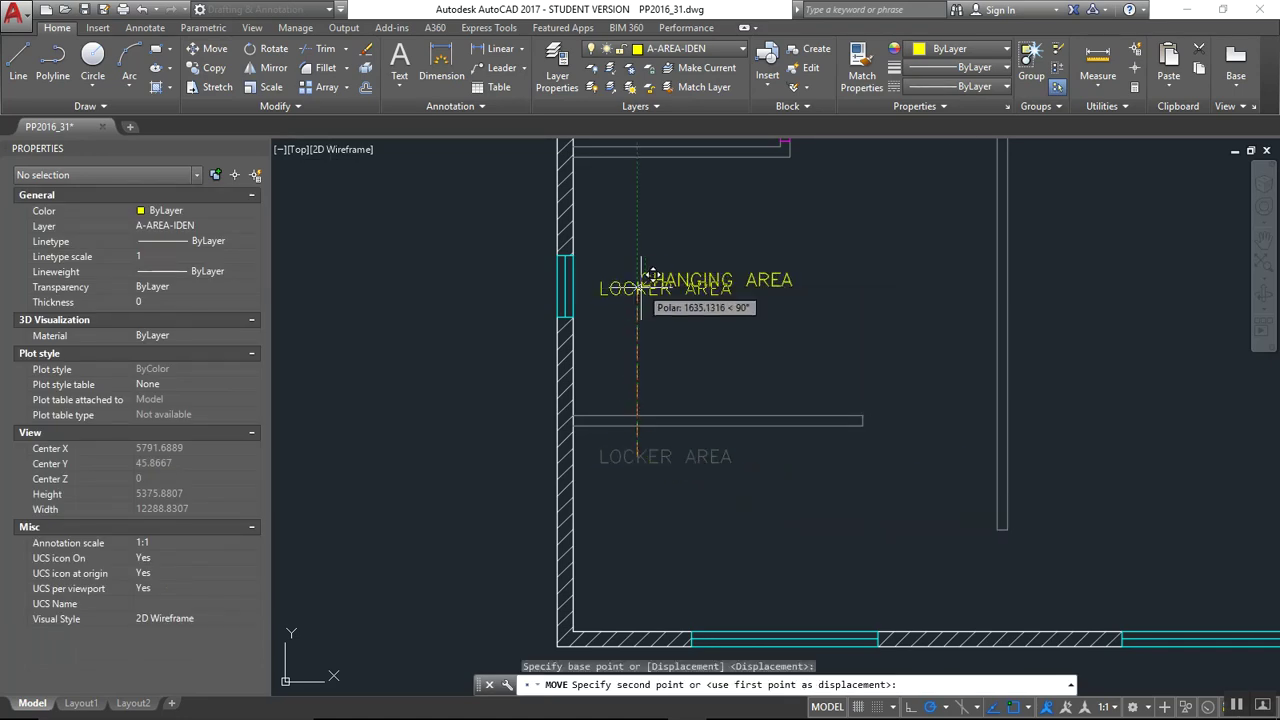
left_click(685, 485)
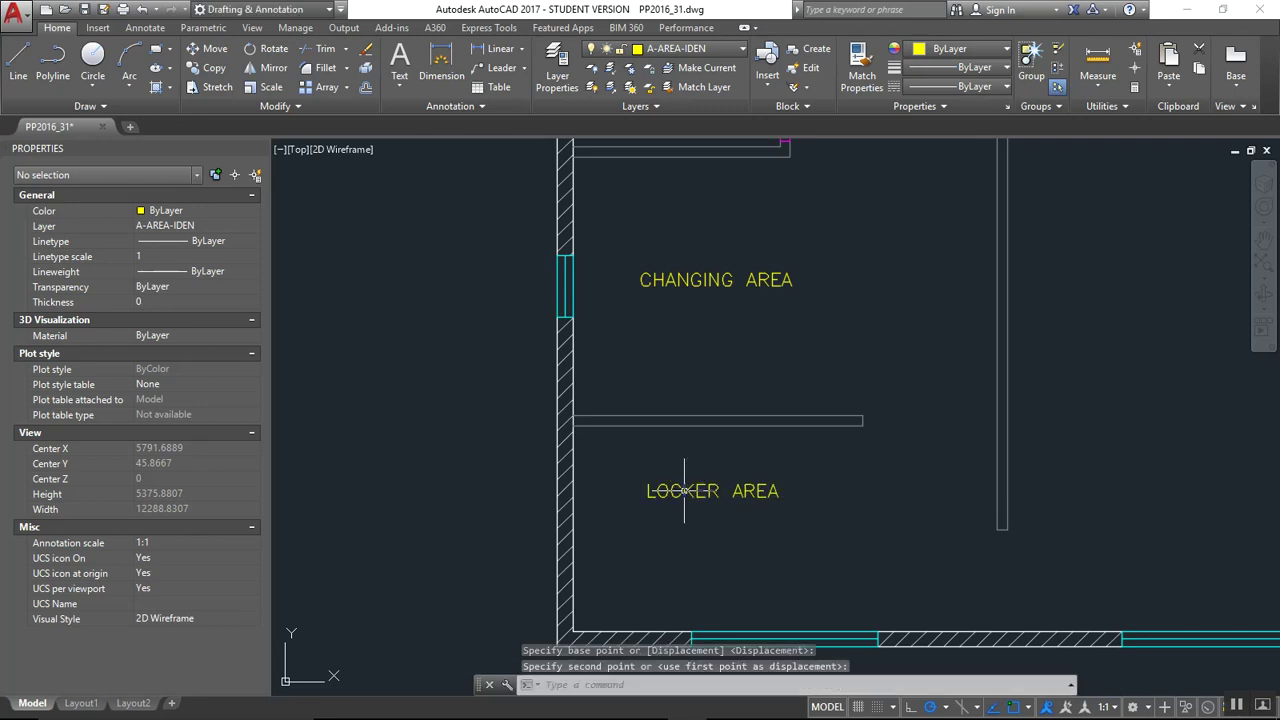
Select the central Bathroom with shower label and open its text for editing
scroll(781, 556, "down", 5)
scroll(737, 514, "up", 8)
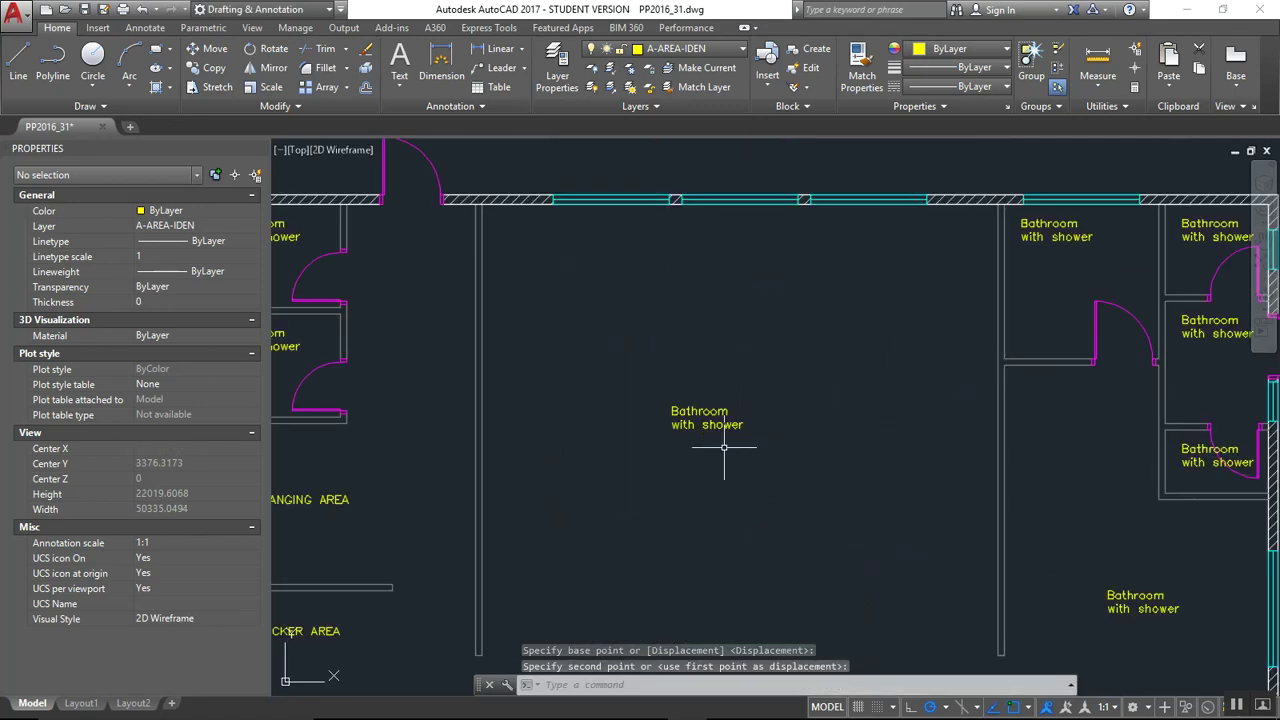
key("alt+Tab")
key("alt+Tab")
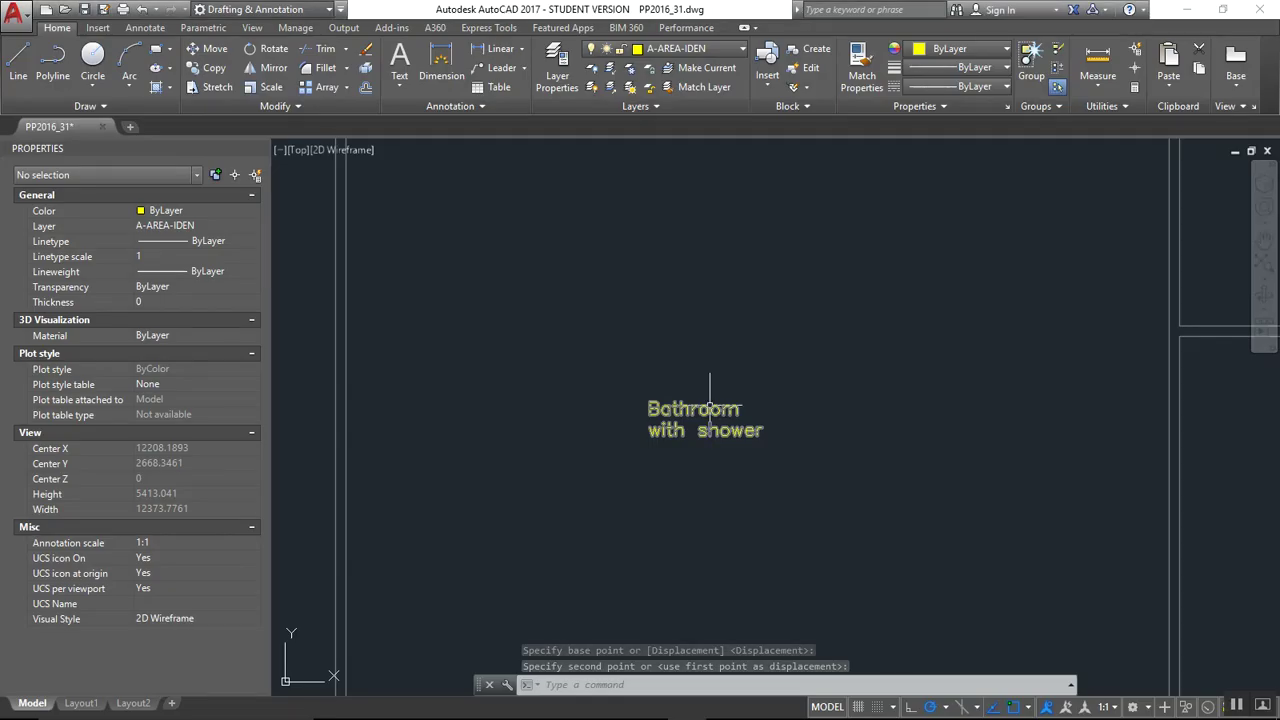
left_click(698, 415)
left_click(356, 357)
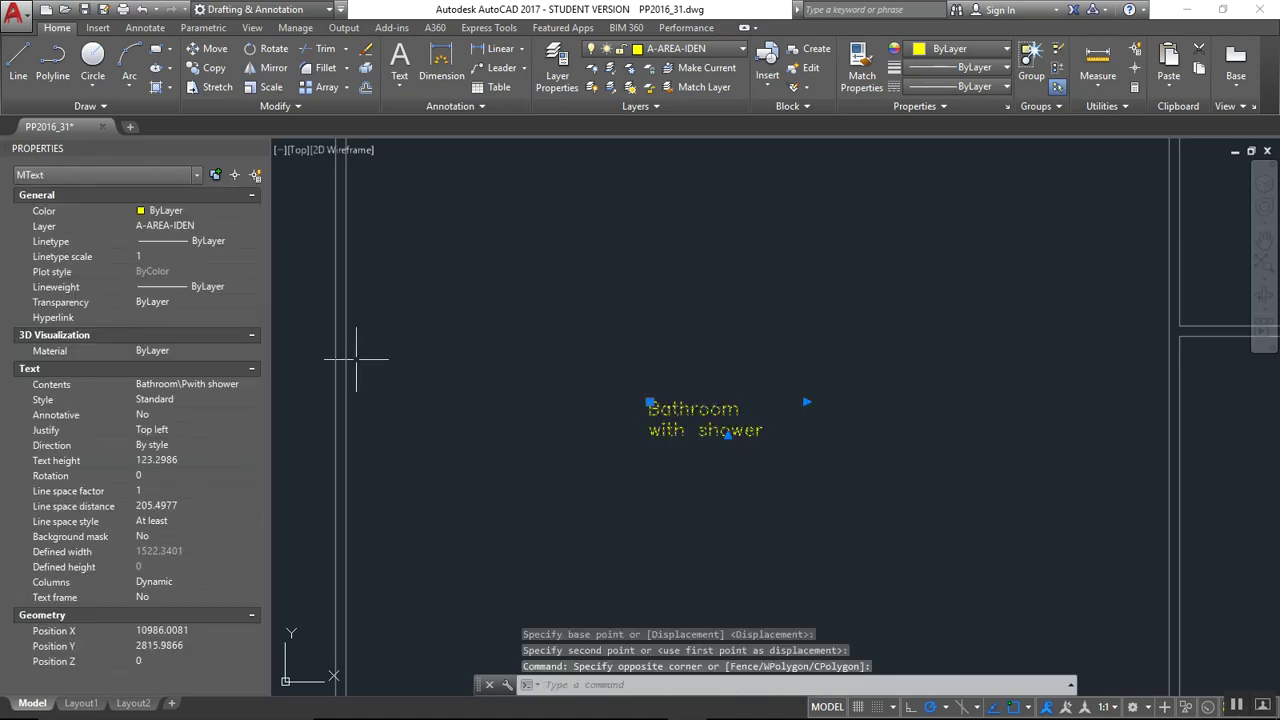
left_click(254, 388)
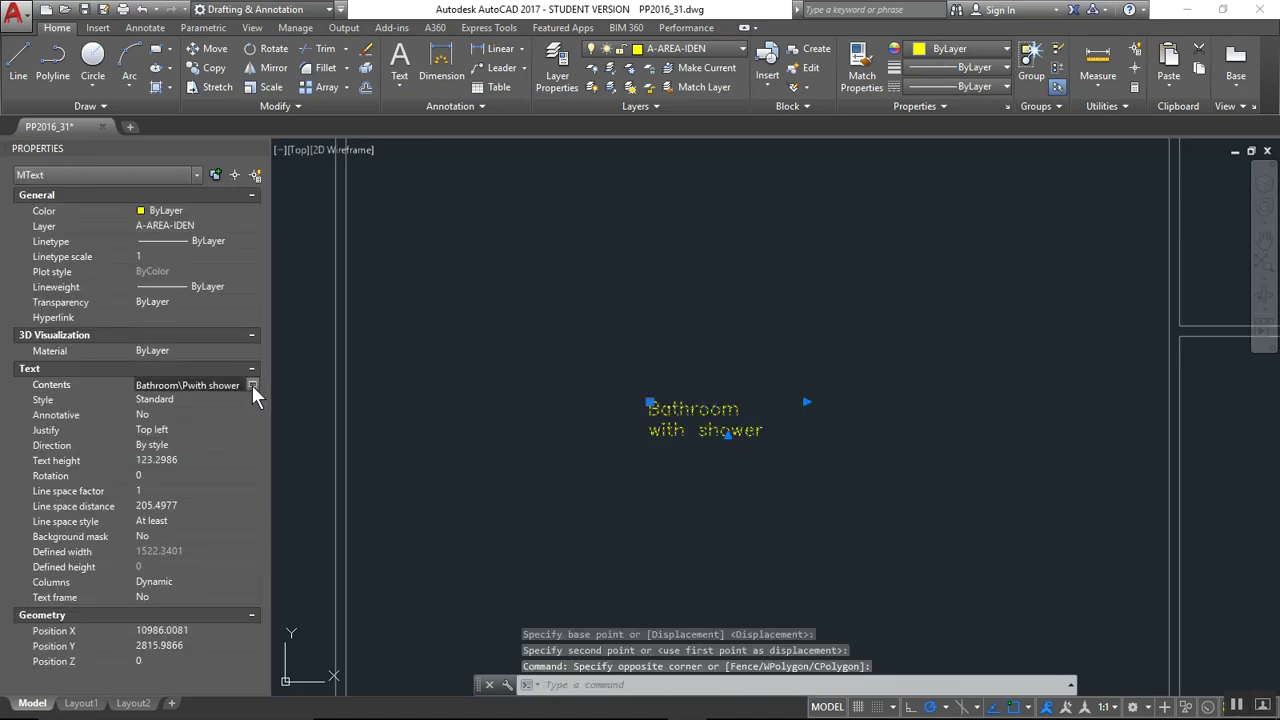
double_click(686, 430)
key("ctrl+a")
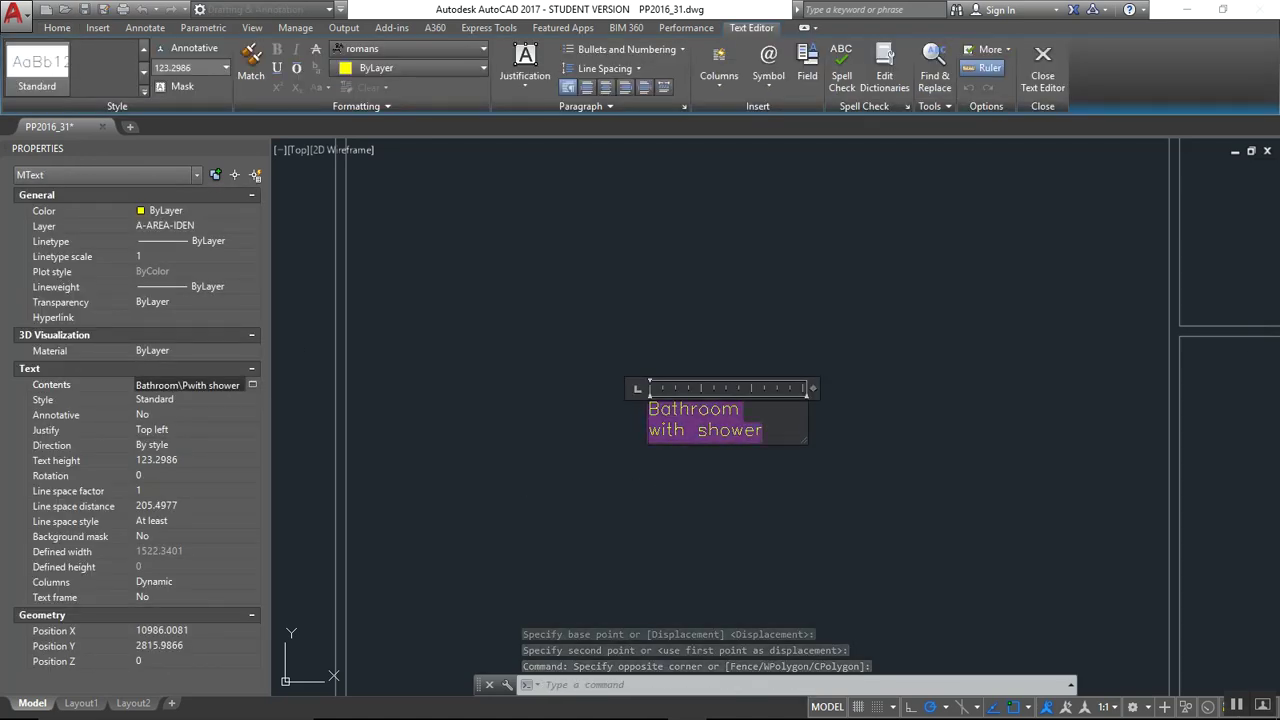
left_click(623, 407)
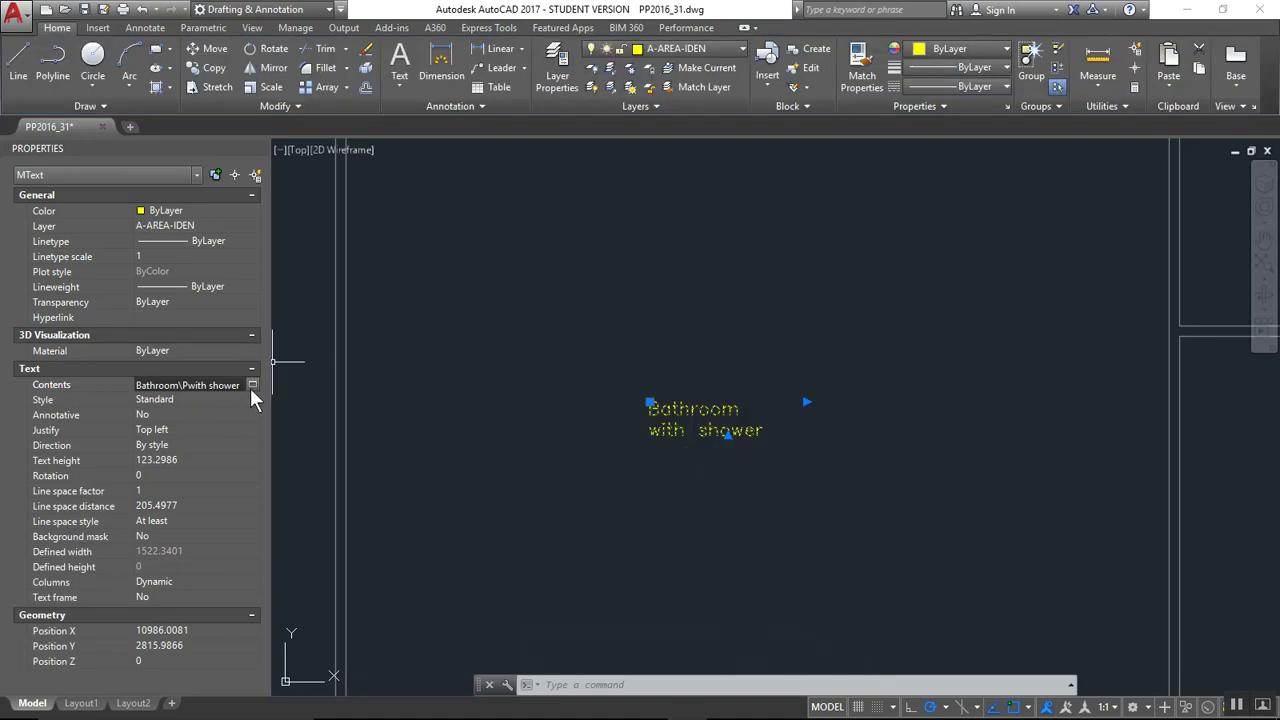
Replace the central label's text with 'DANCE AREA'
double_click(698, 433)
key("ctrl+a")
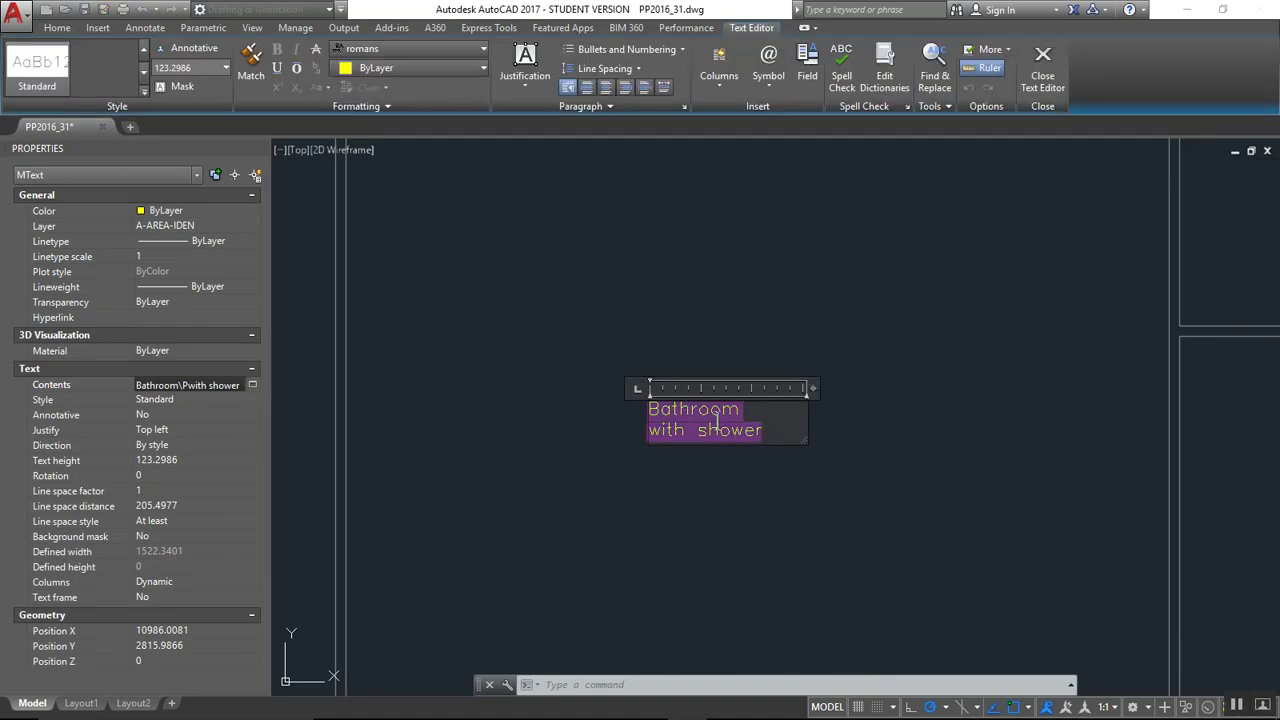
type("DAB")
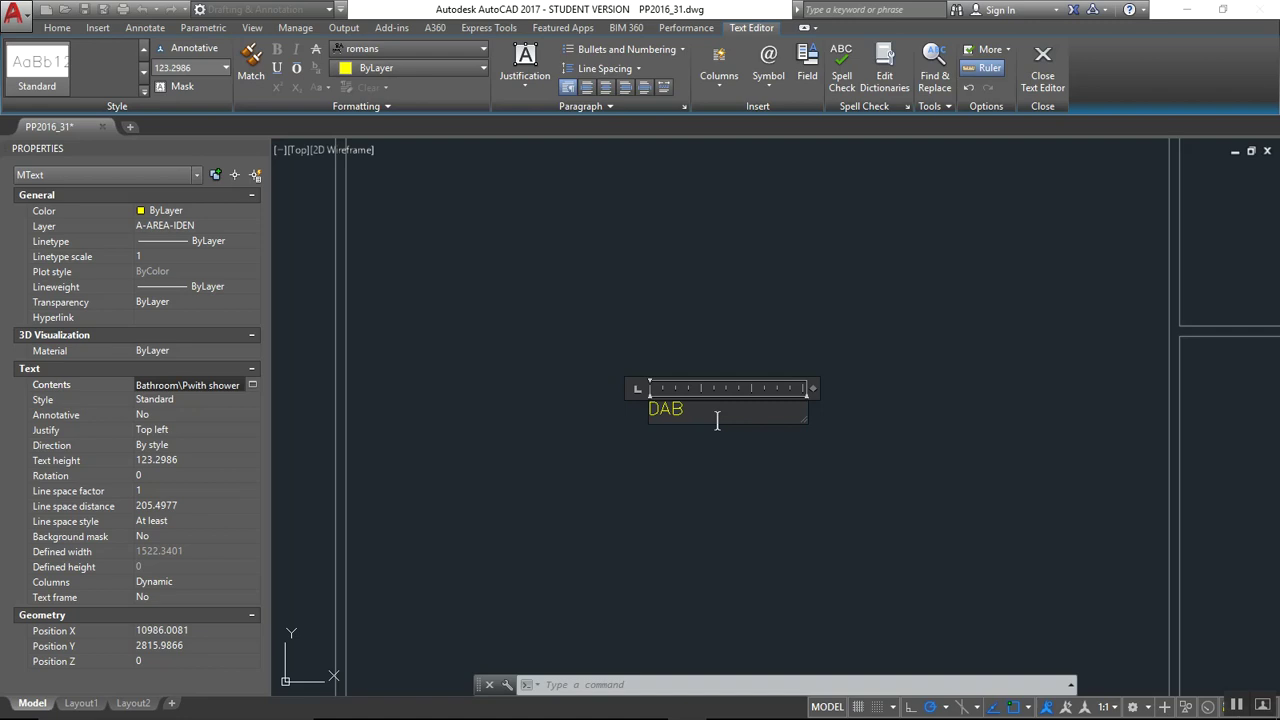
type("NCE")
key("BackSpace")
key("BackSpace")
left_click(722, 530)
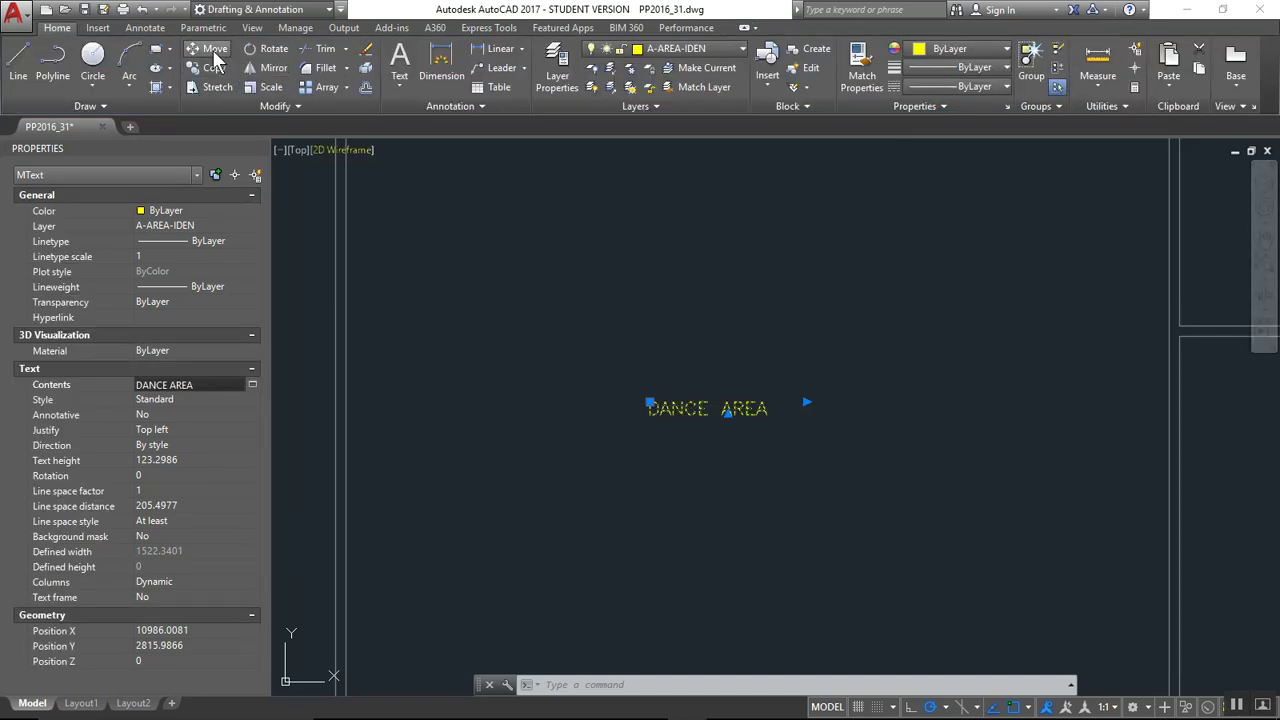
Move the DANCE AREA label lower in the room
left_click(213, 52)
scroll(698, 392, "down", 3)
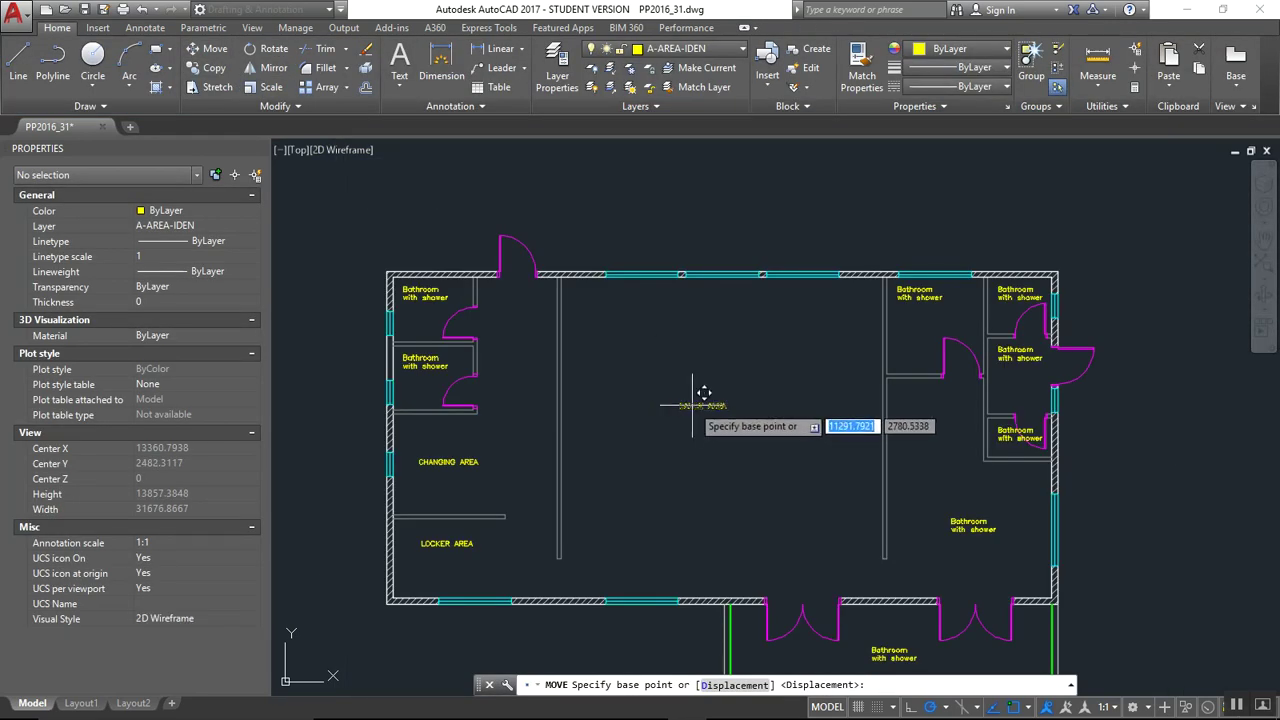
left_click(692, 405)
left_click(723, 447)
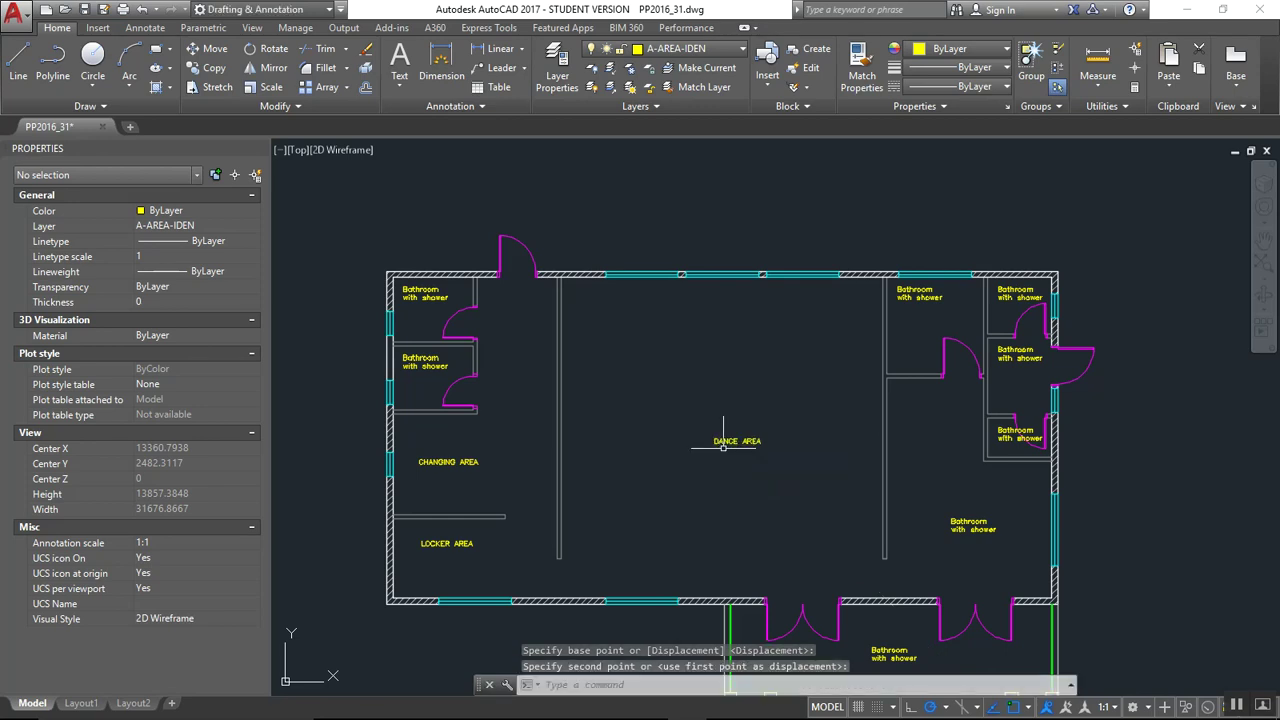
middle_click_drag(798, 499, 746, 485)
Move the DANCE AREA label again with M so it sits in the room's middle
left_click(680, 425)
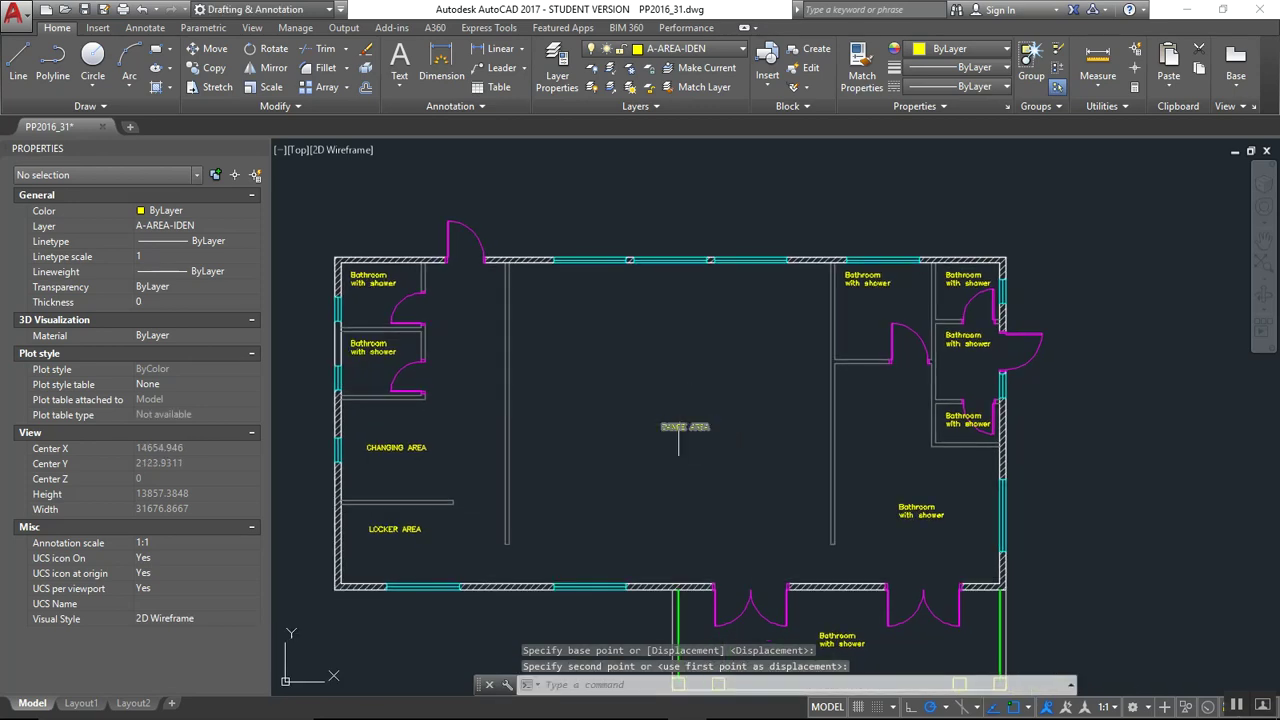
type("m")
key("Return")
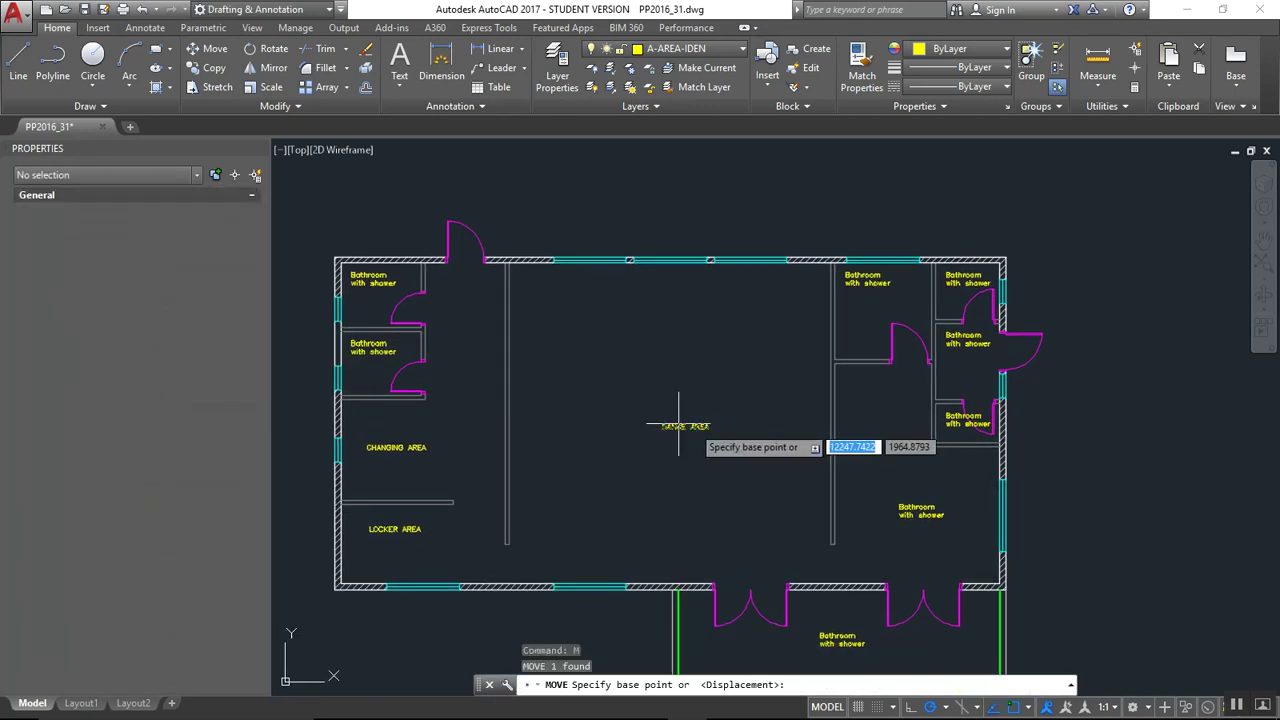
left_click(700, 412)
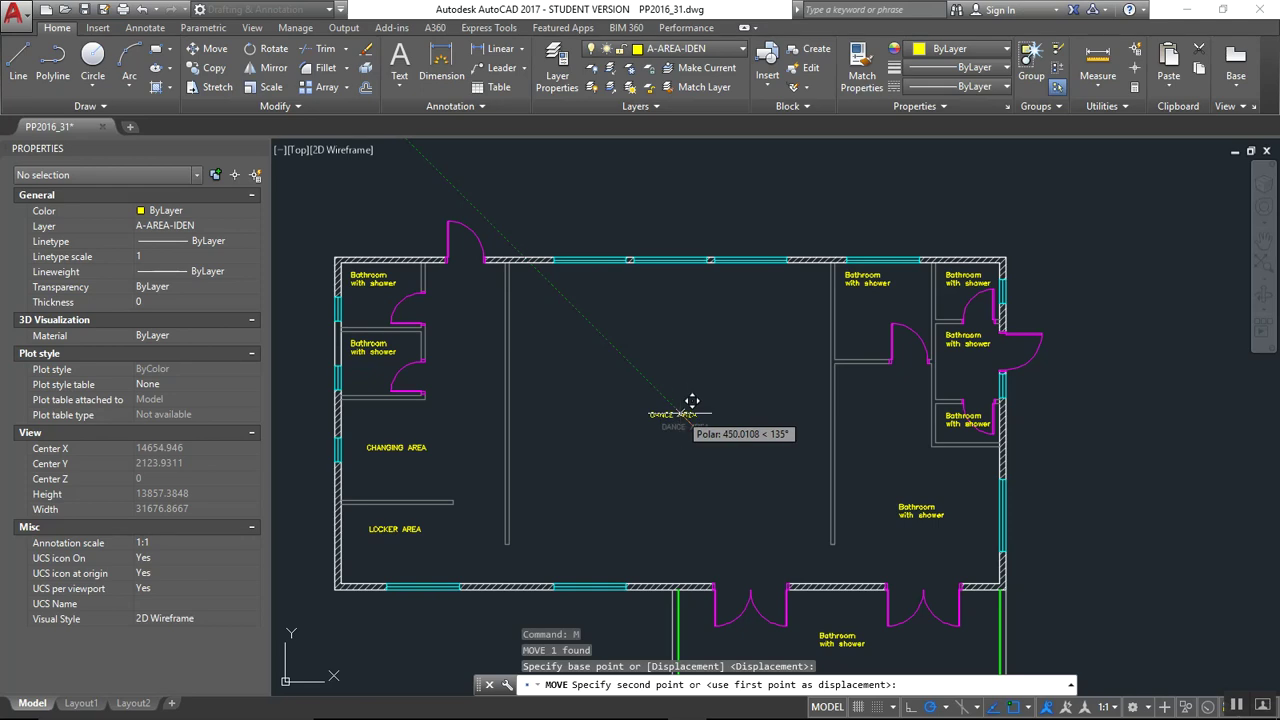
left_click(692, 401)
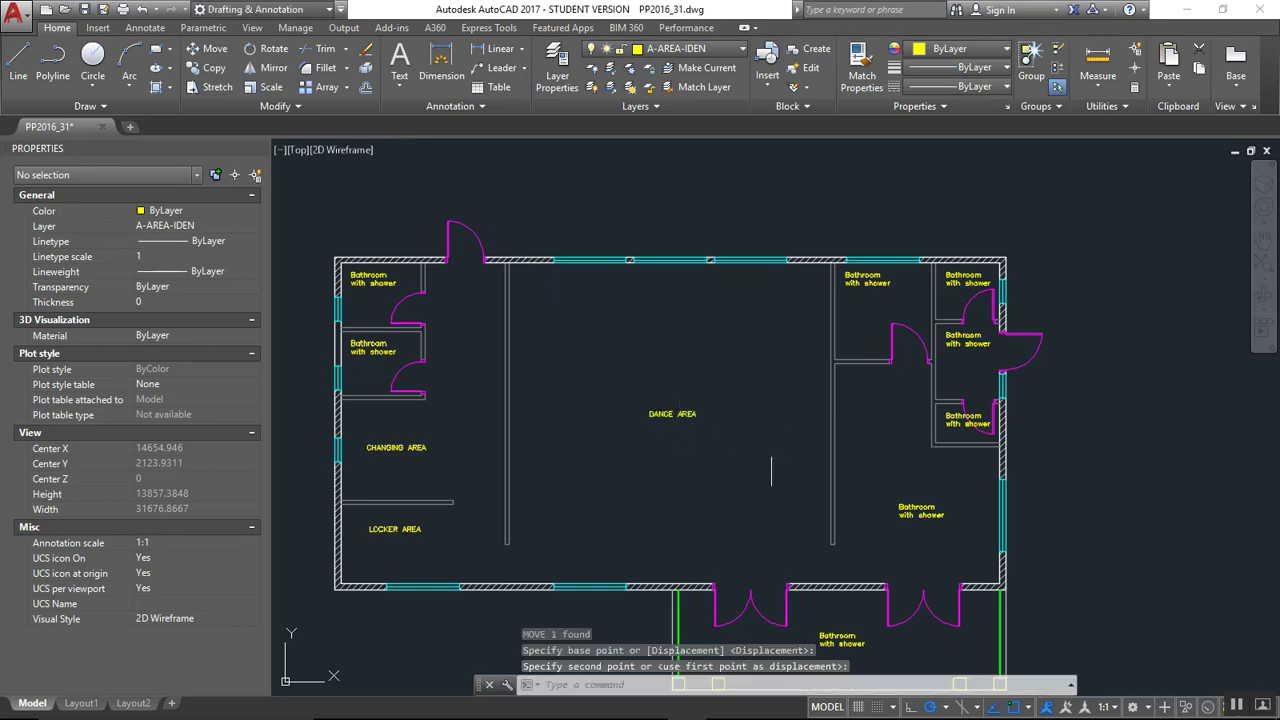
left_click(860, 280)
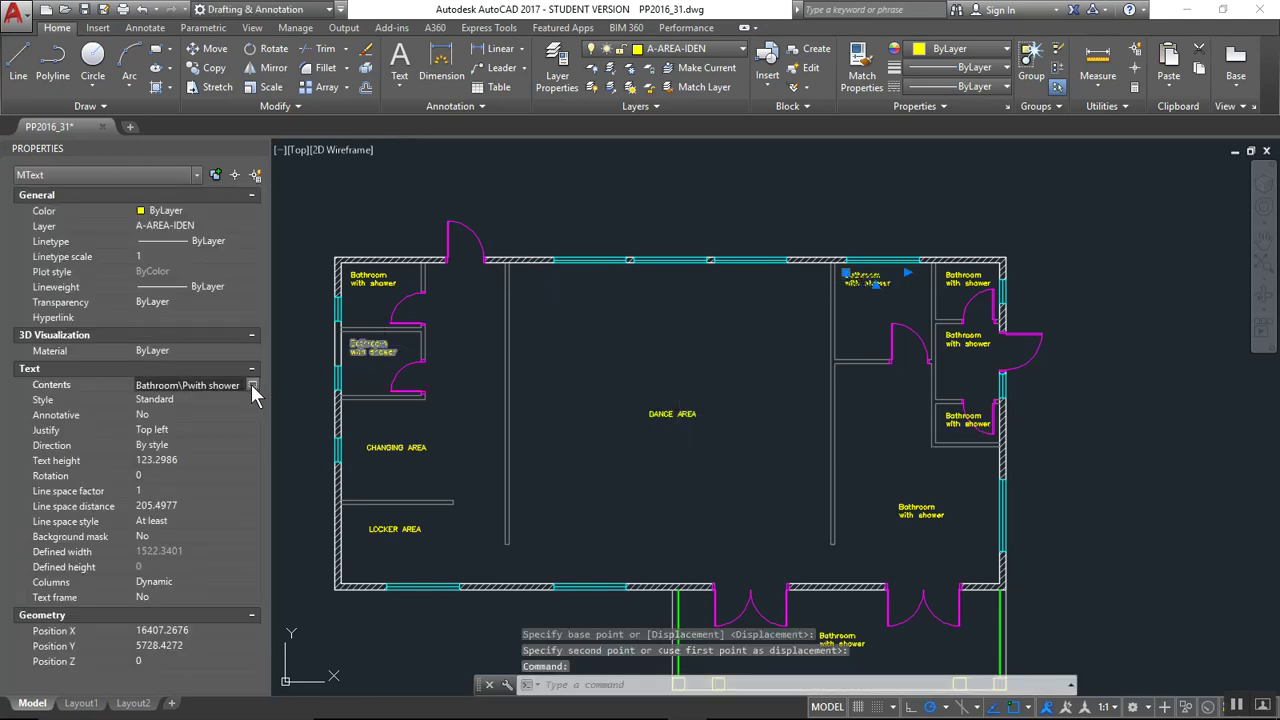
Replace the top-right label's text with 'OFFICE', checking the scanned plan
key("alt+Tab")
key("alt+Tab")
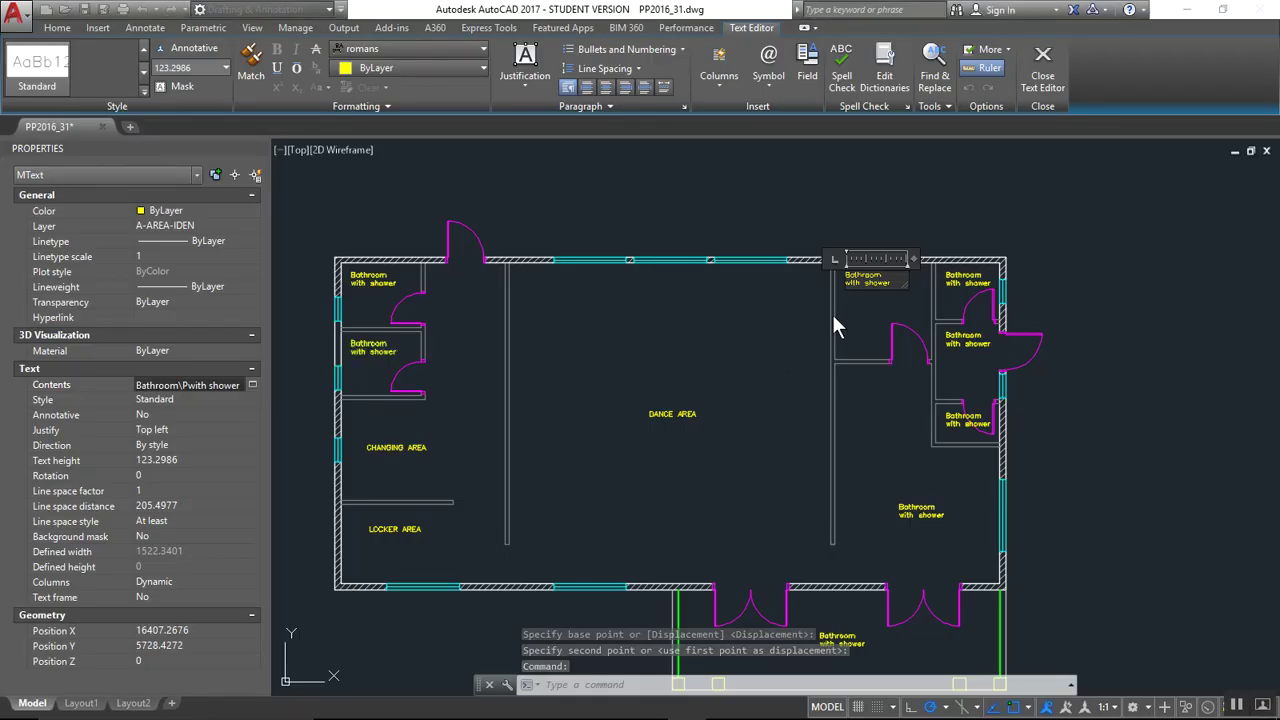
key("ctrl+a")
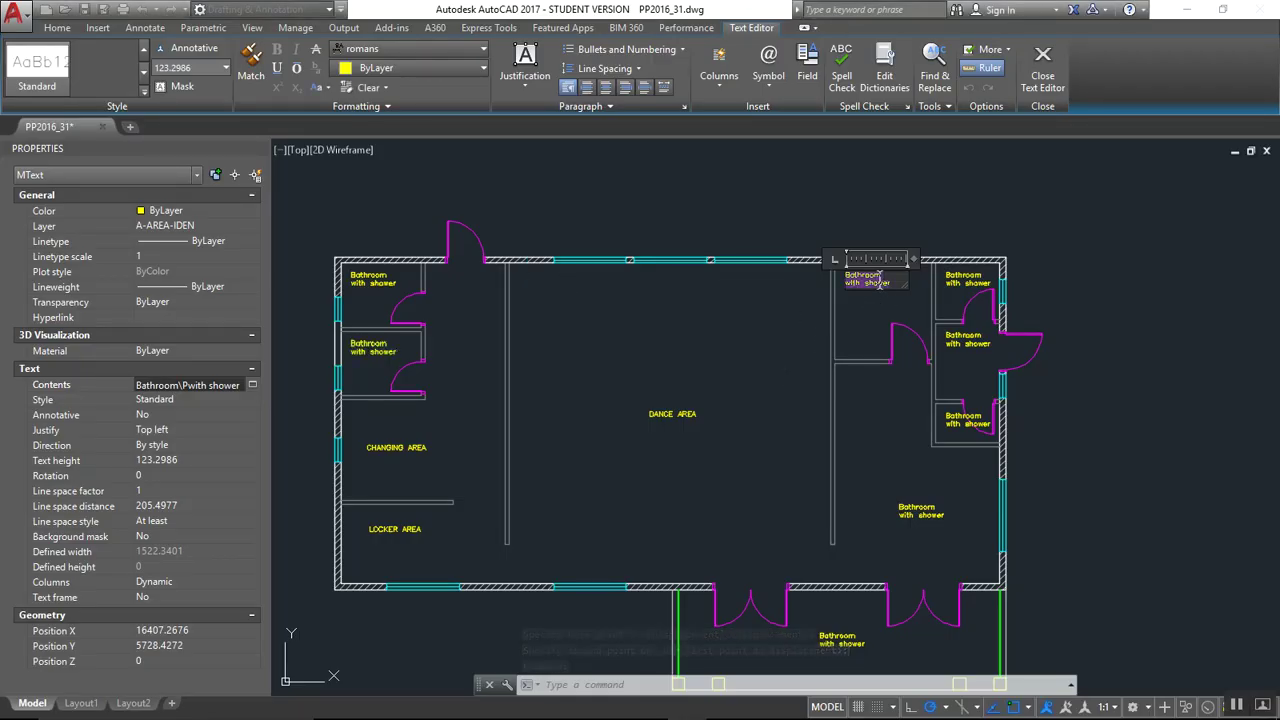
type("OFFI")
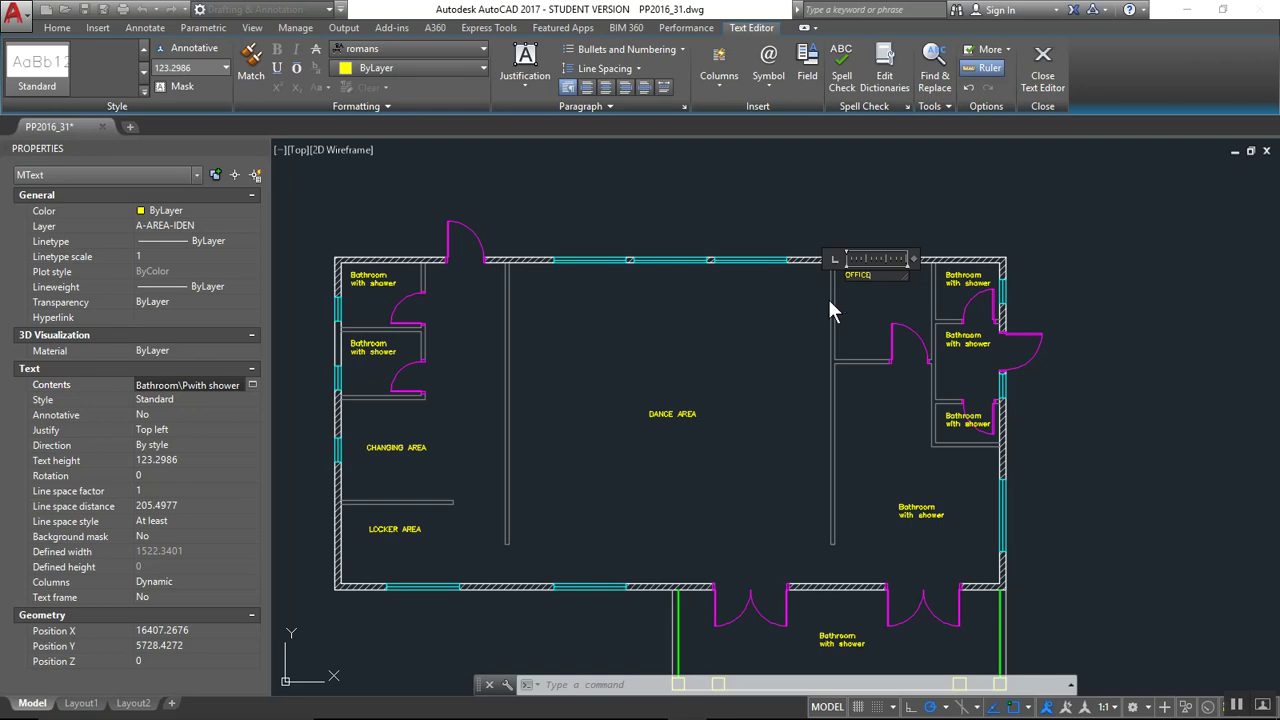
type("CE")
left_click(830, 310)
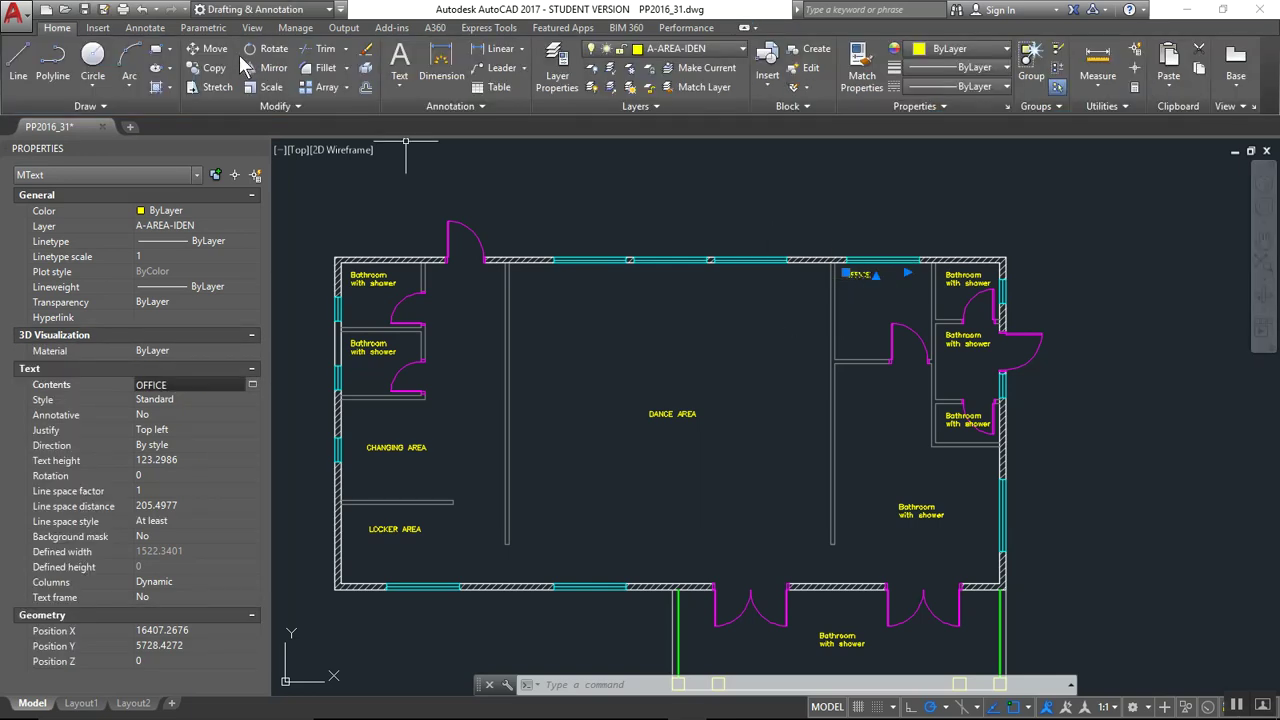
Move the OFFICE label down inside the office room
left_click(208, 48)
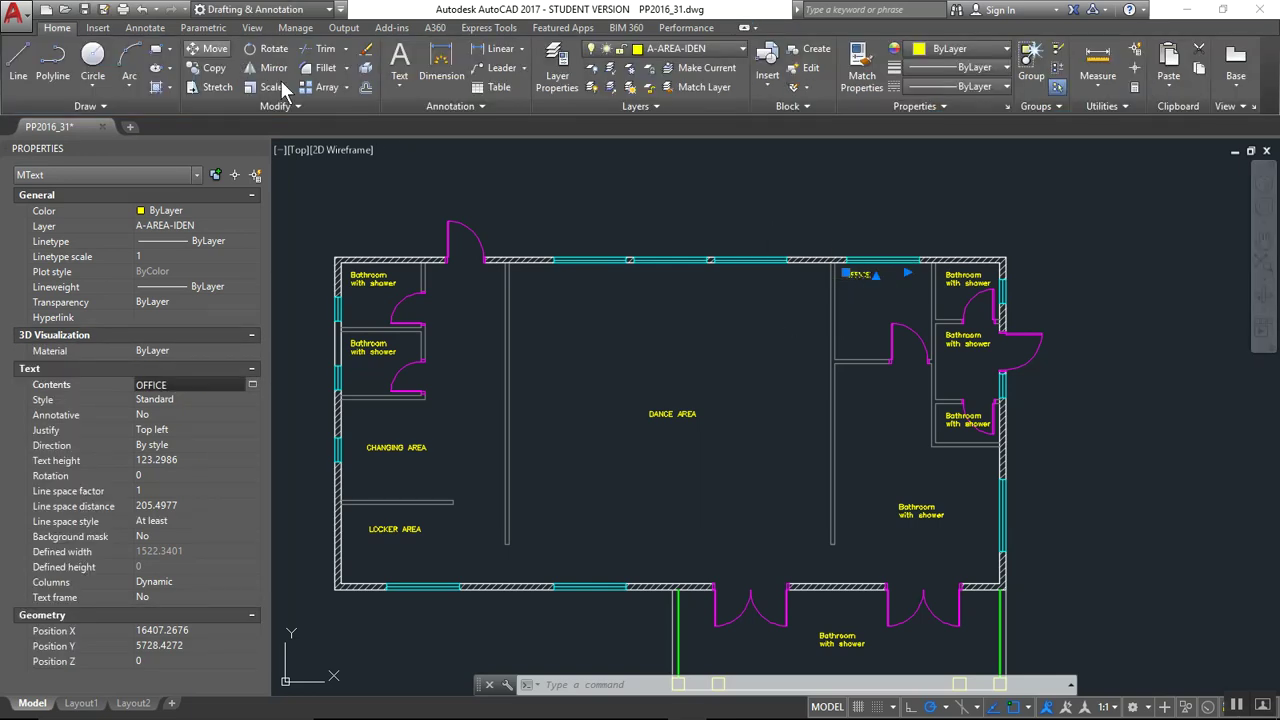
left_click(866, 268)
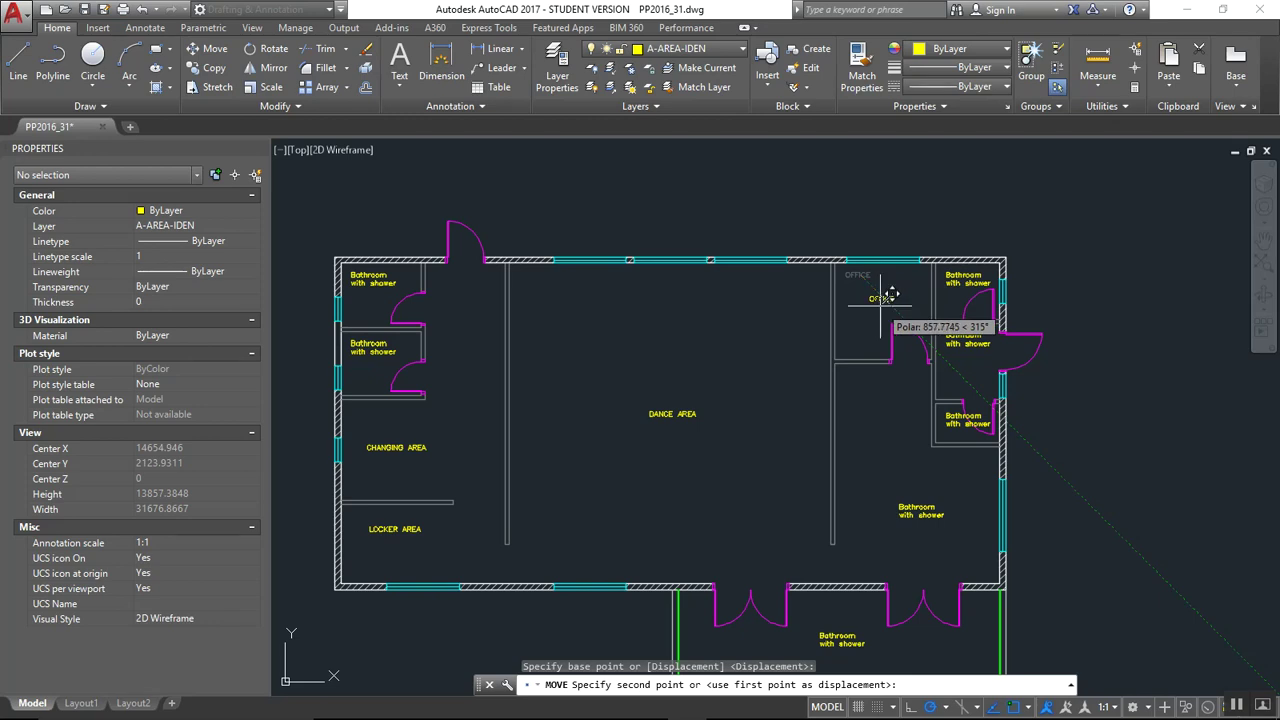
left_click(894, 292)
Clear the next Bathroom with shower label and make it read 'TOILET'
left_click(964, 277)
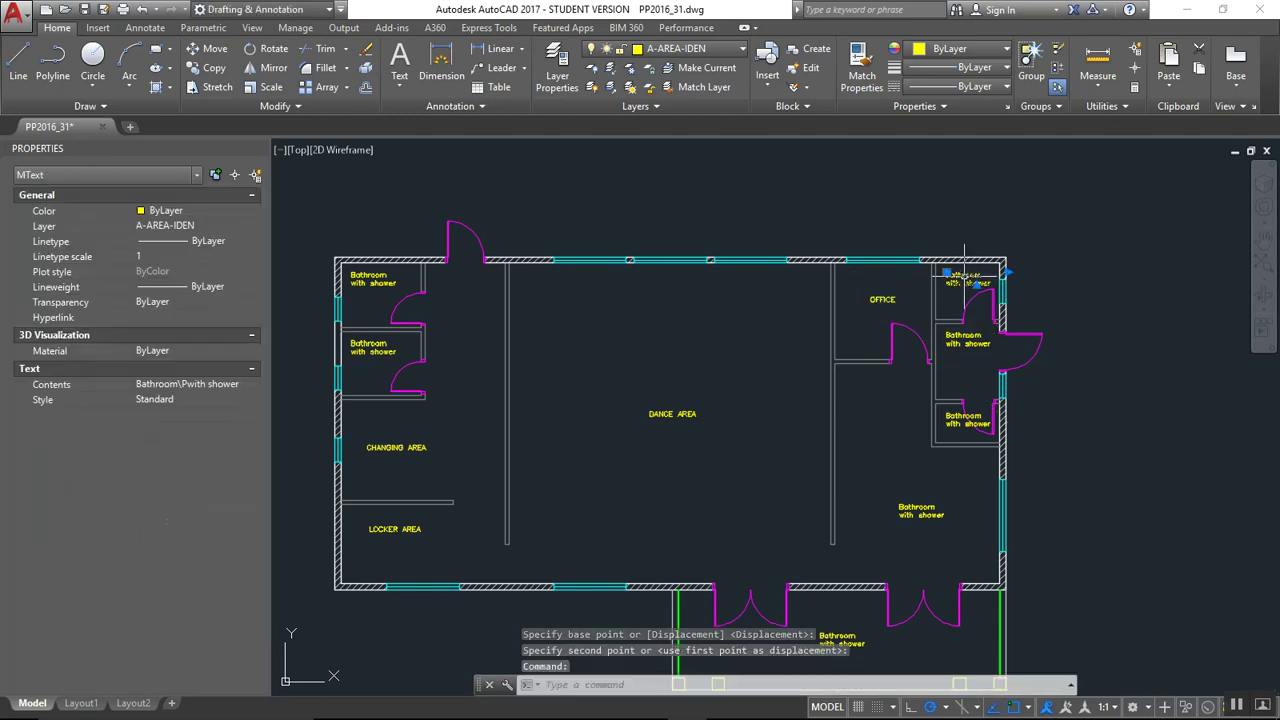
left_click(251, 384)
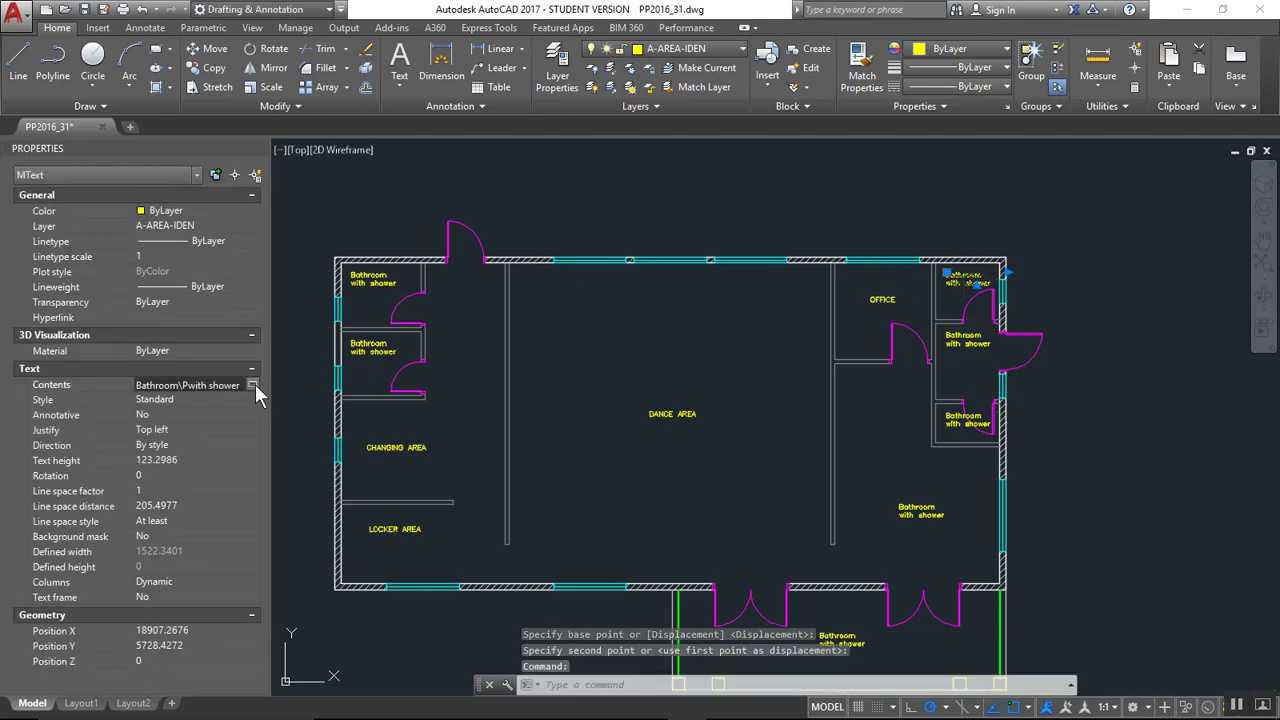
key("alt+Tab")
key("alt+Tab")
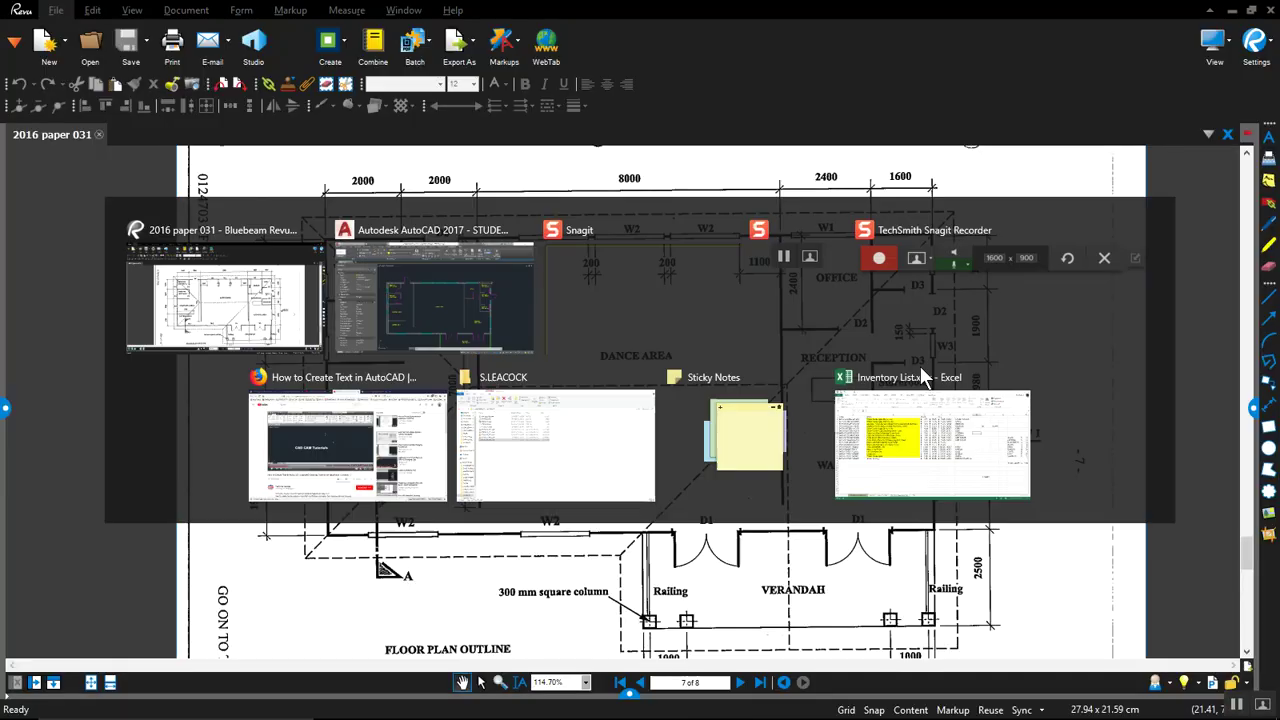
key("ctrl+a")
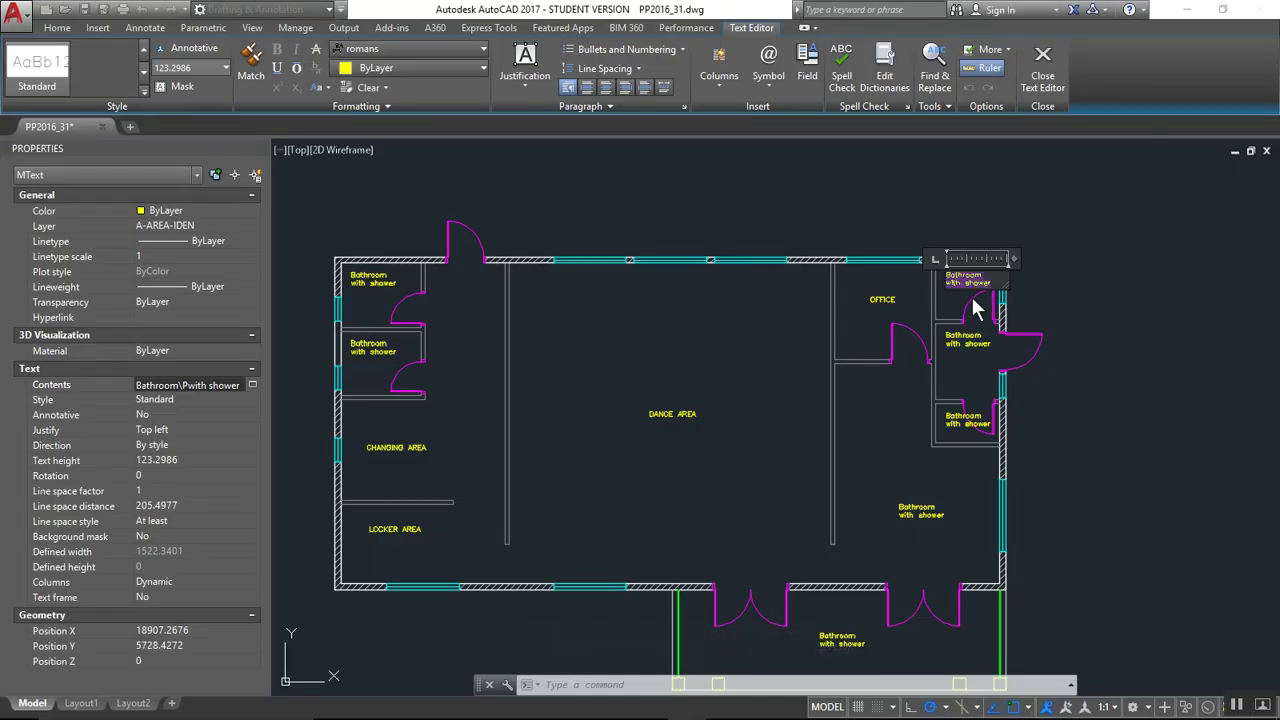
key("Delete")
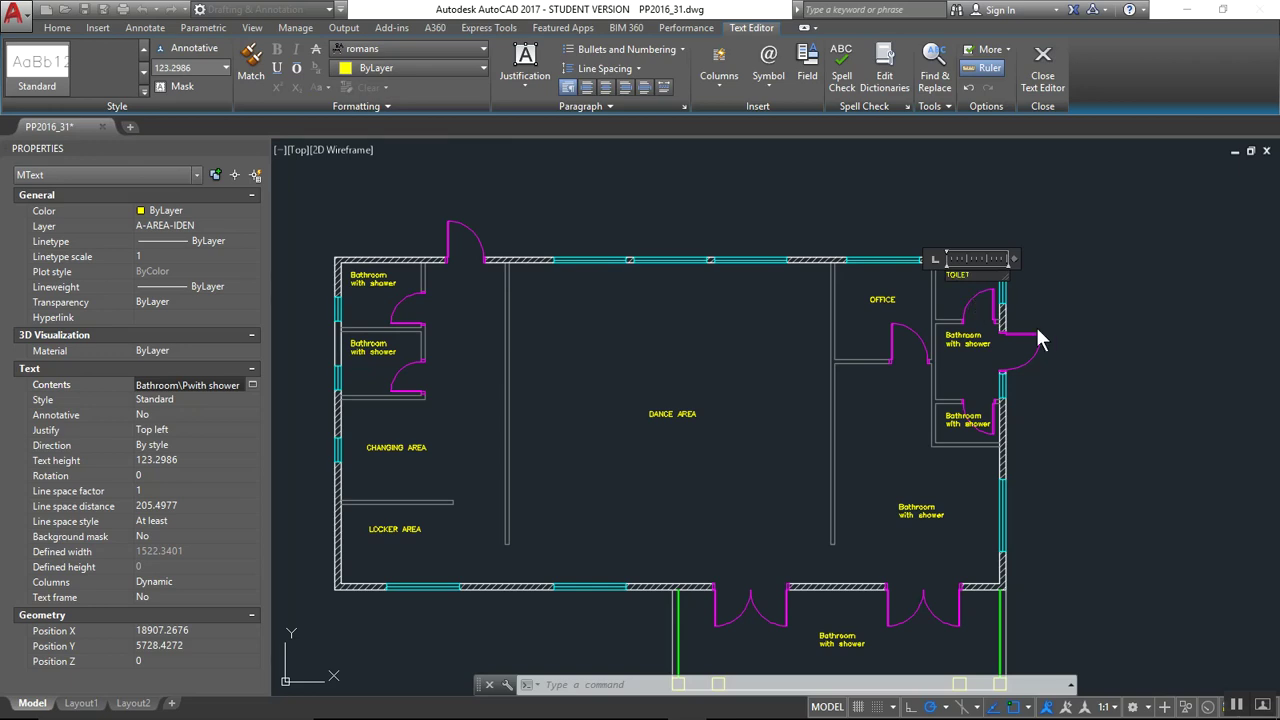
left_click(1052, 294)
Nudge the TOILET label slightly lower into the corner room
scroll(935, 257, "up", 4)
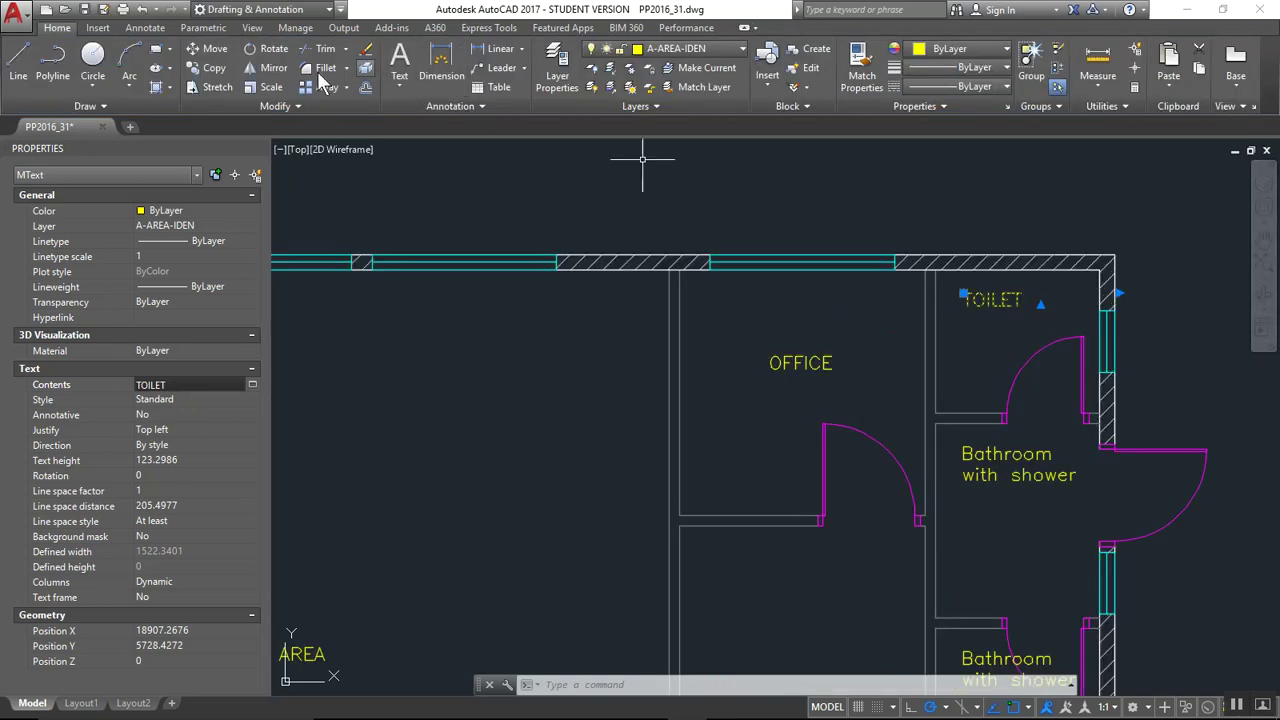
left_click(210, 49)
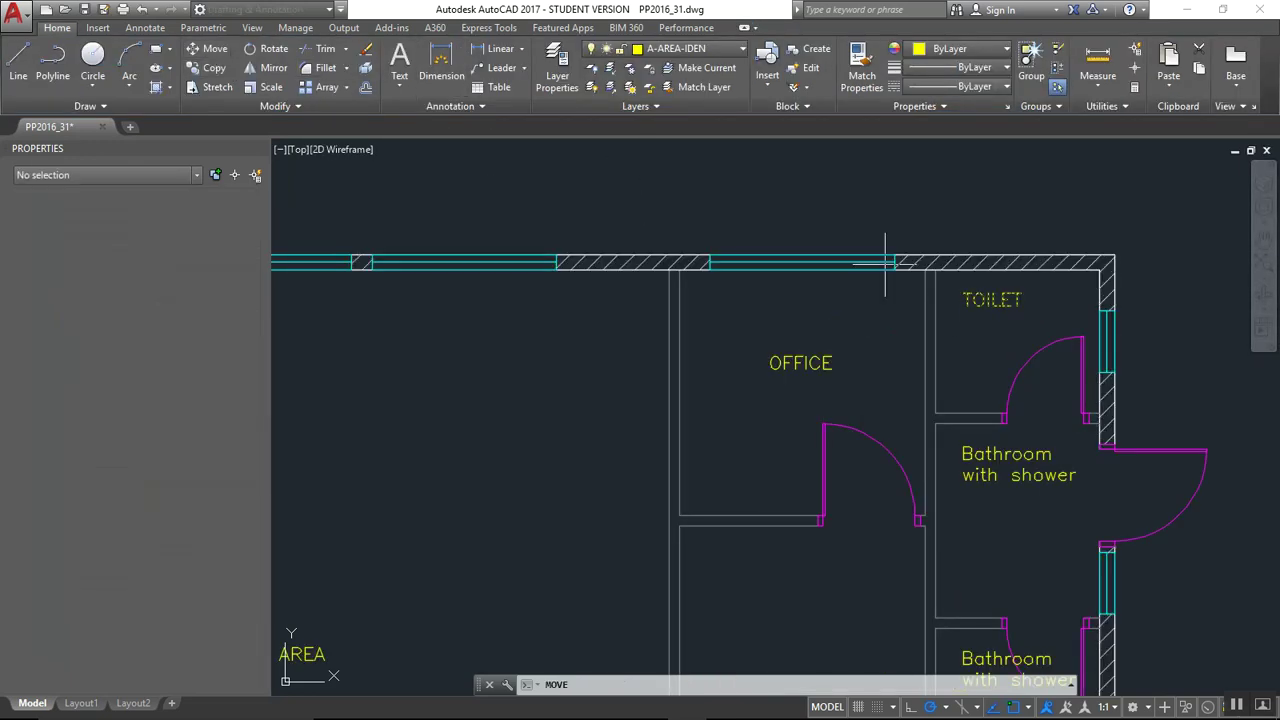
left_click(998, 300)
left_click(1013, 316)
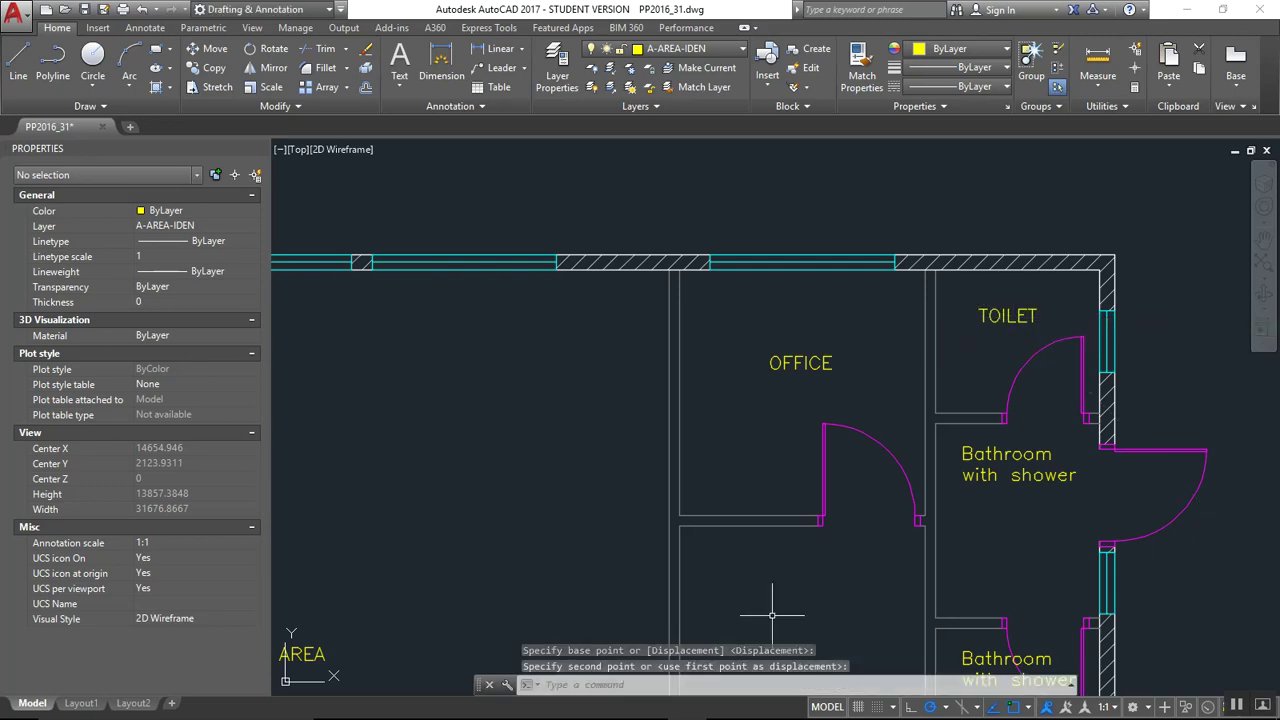
mouse_move(805, 705)
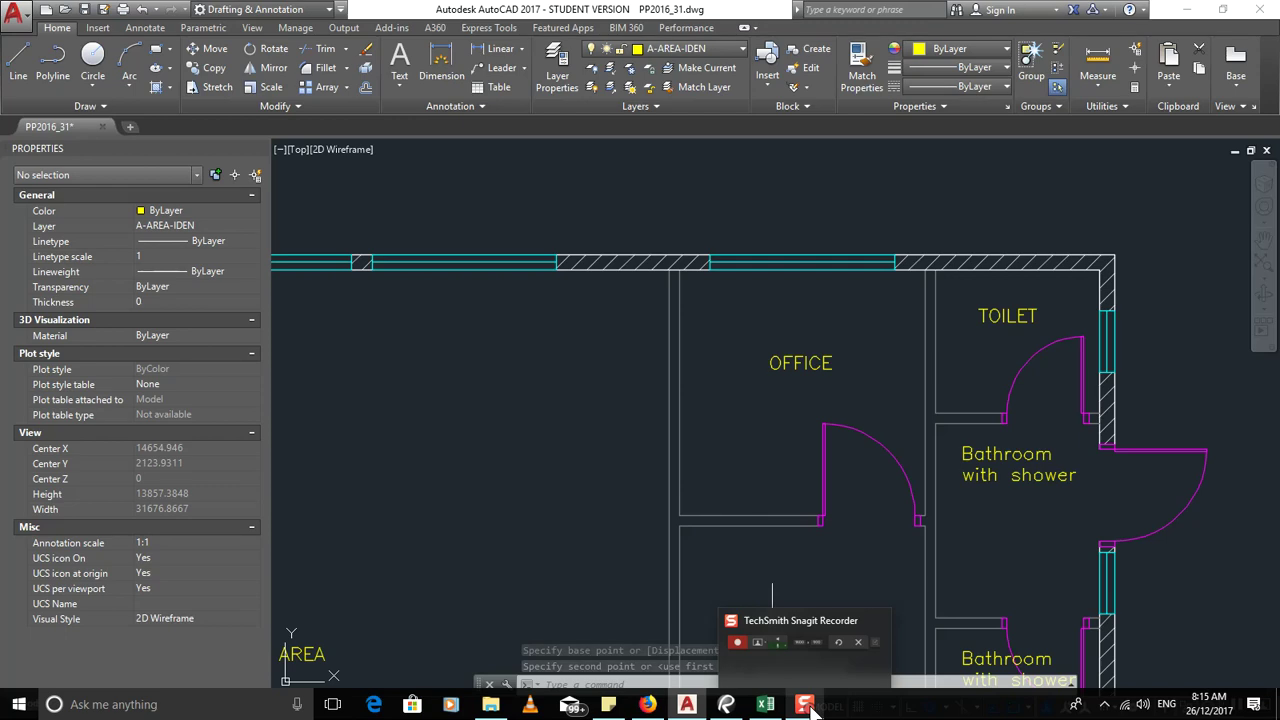
scroll(879, 395, "down", 2)
View the whole floor plan and compare its room labels against the reference PDF
scroll(879, 395, "down", 3)
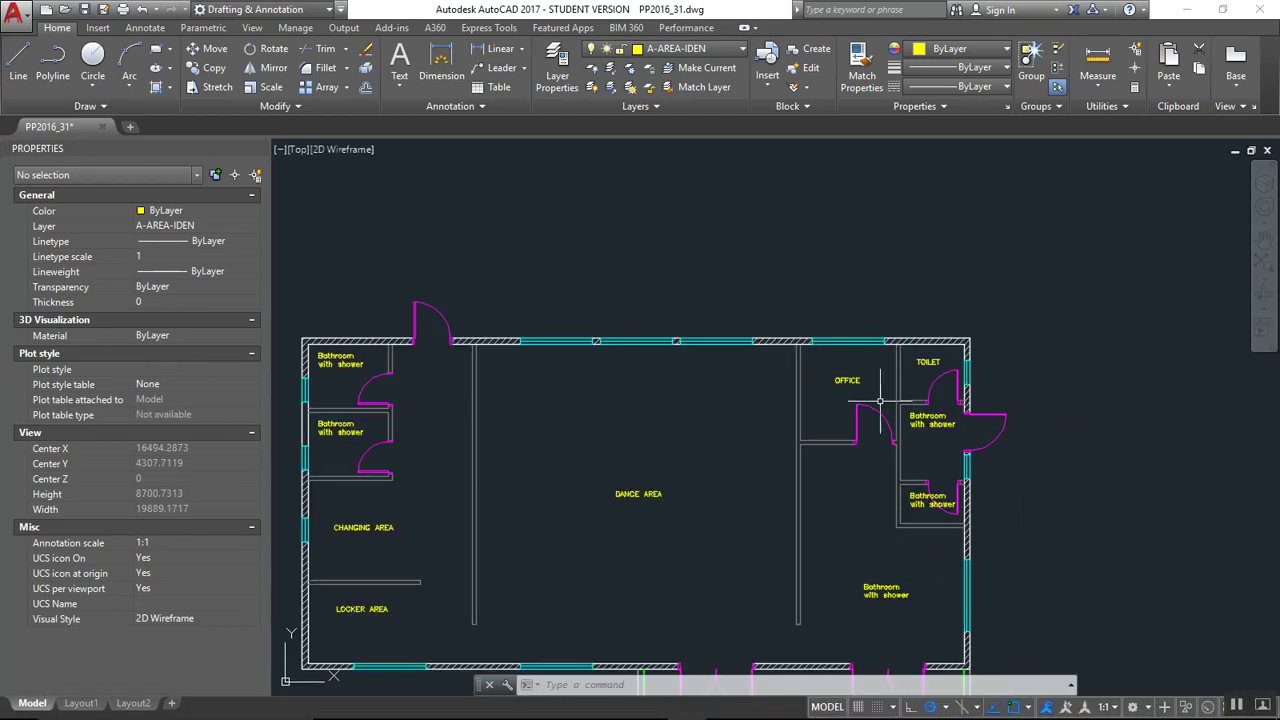
middle_click_drag(867, 473, 822, 385)
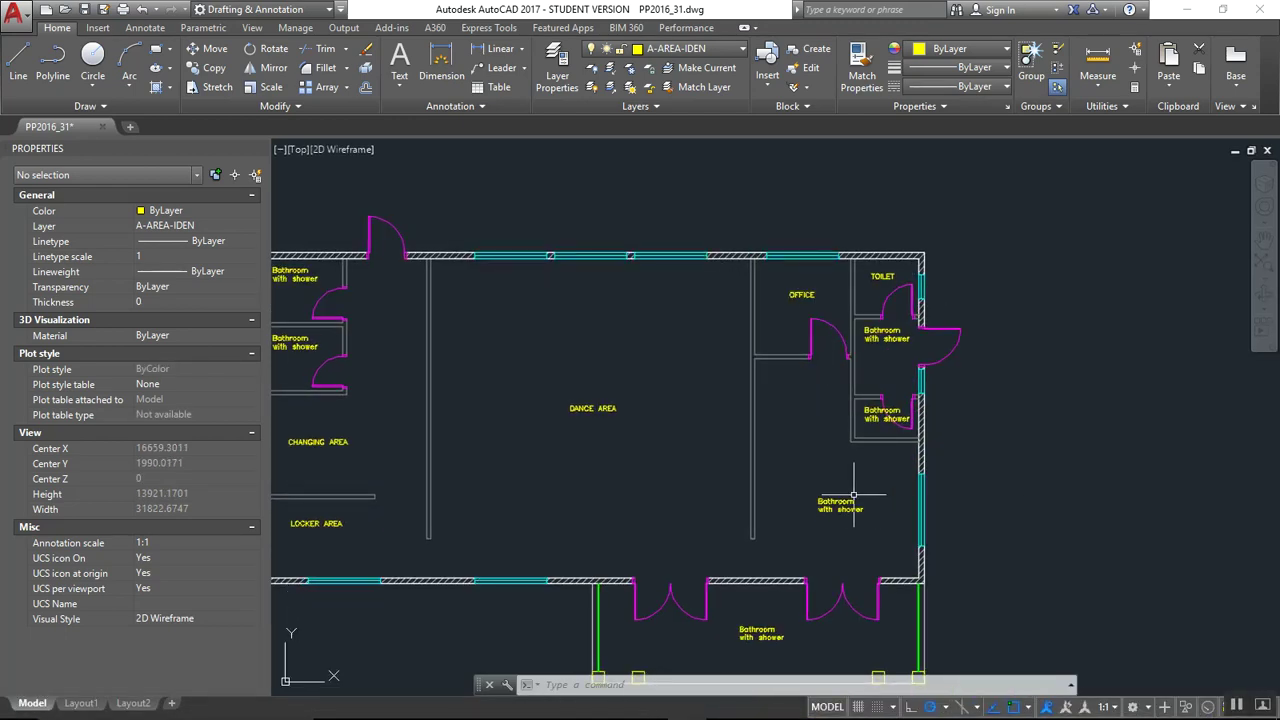
mouse_move(680, 712)
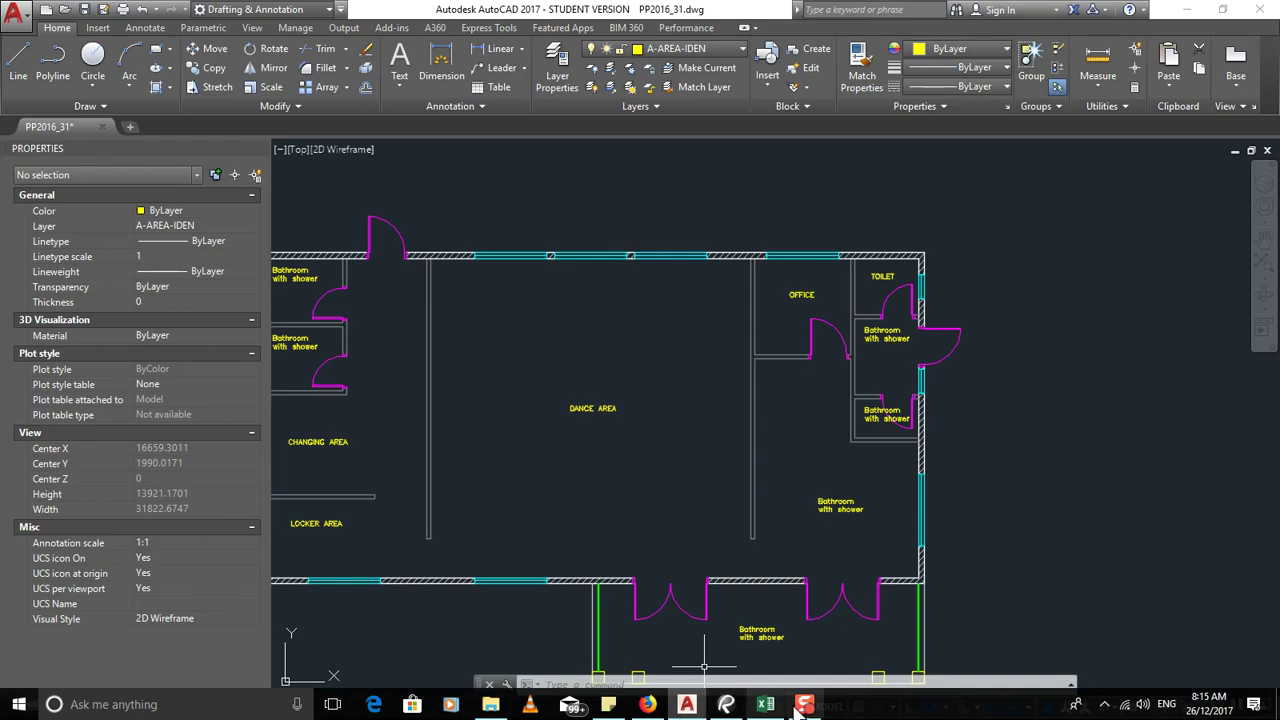
scroll(886, 276, "up", 4)
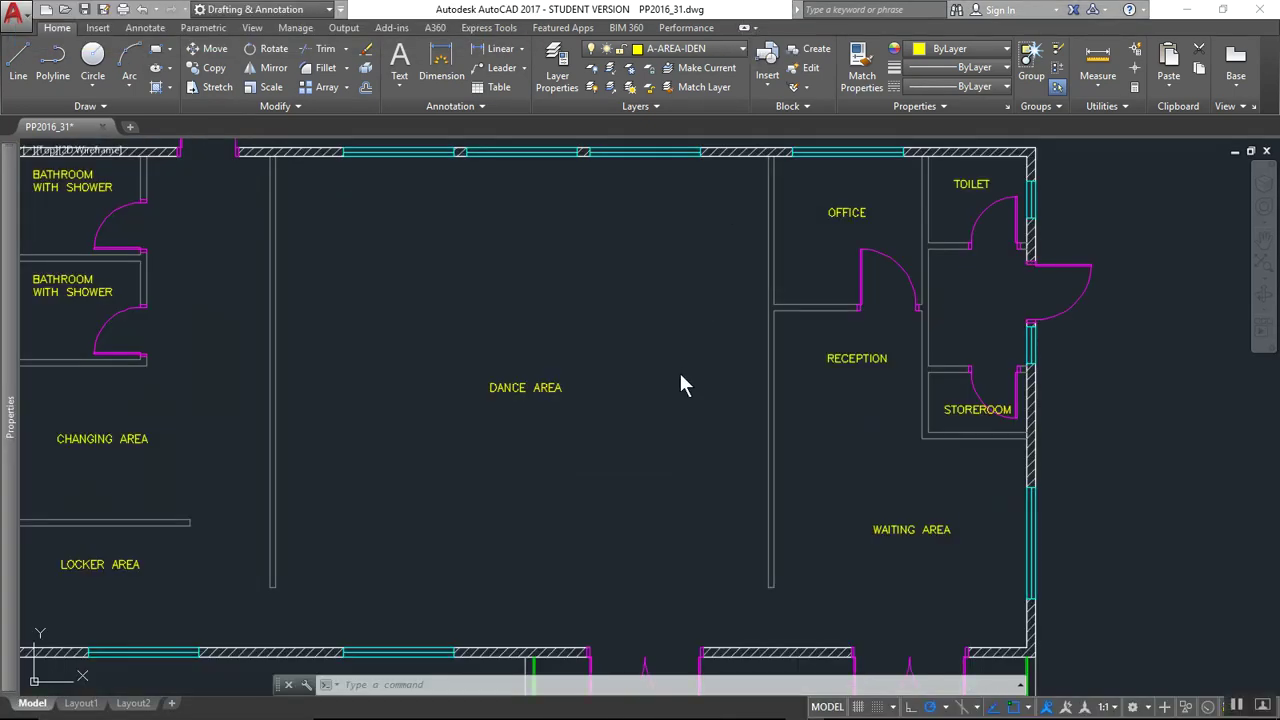
scroll(679, 385, "down", 4)
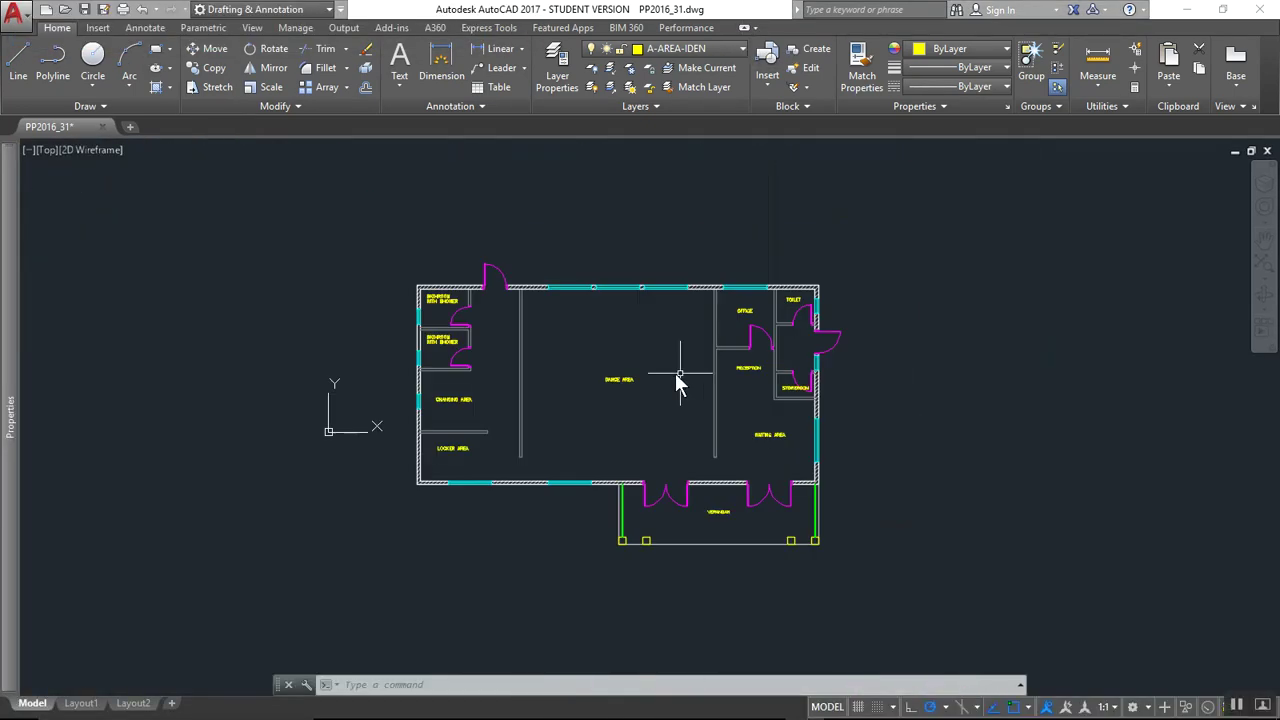
scroll(676, 378, "up", 4)
scroll(572, 372, "down", 2)
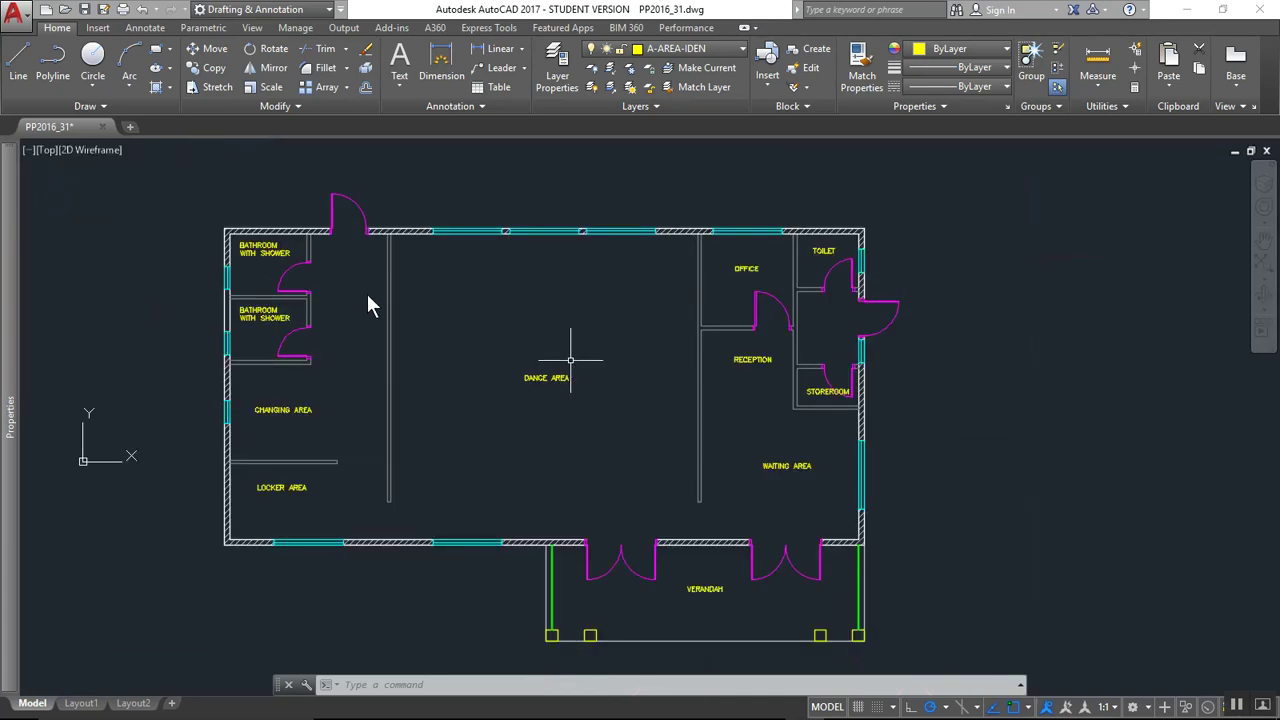
scroll(272, 288, "up", 2)
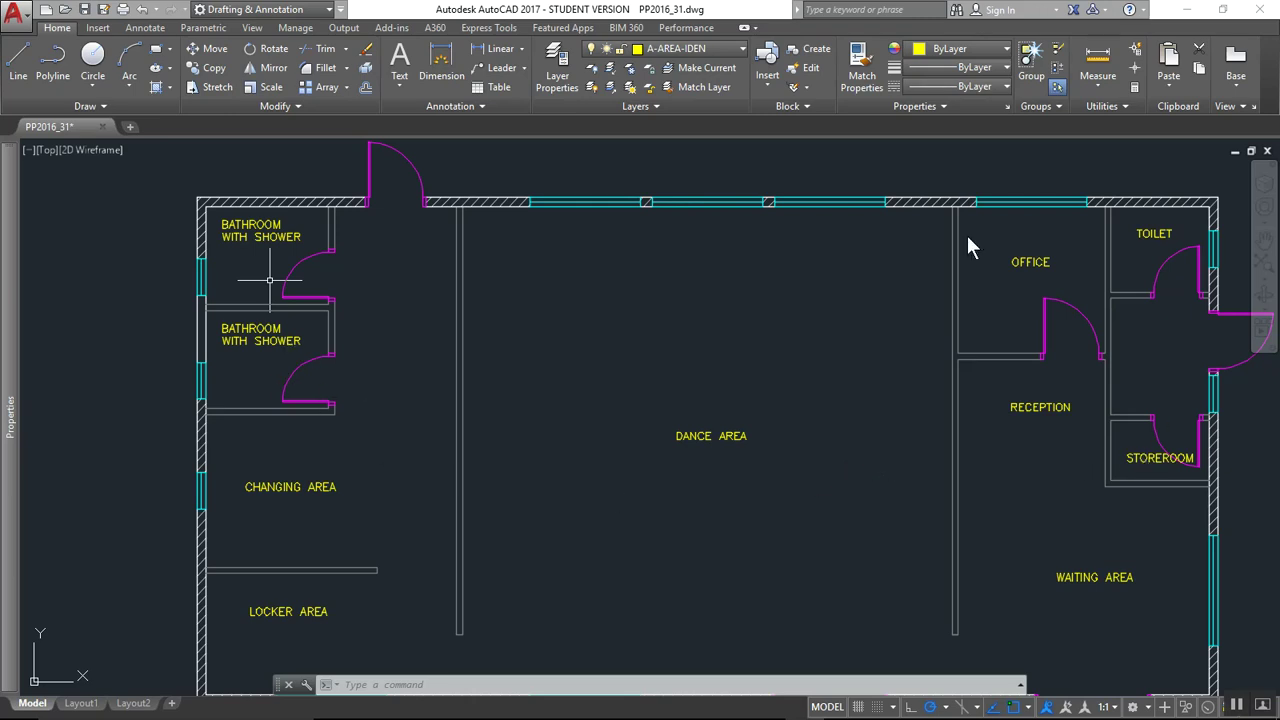
key("alt+Tab")
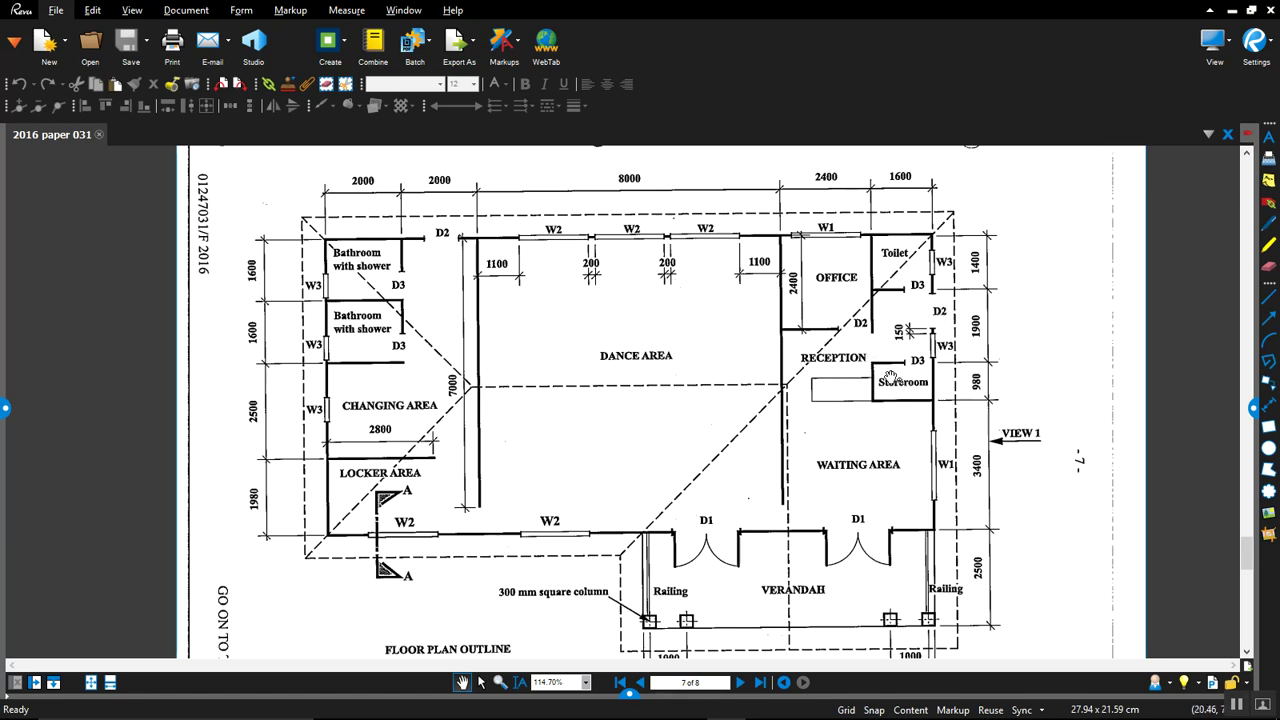
key("alt+Tab")
key("alt+Tab")
key("alt+Tab")
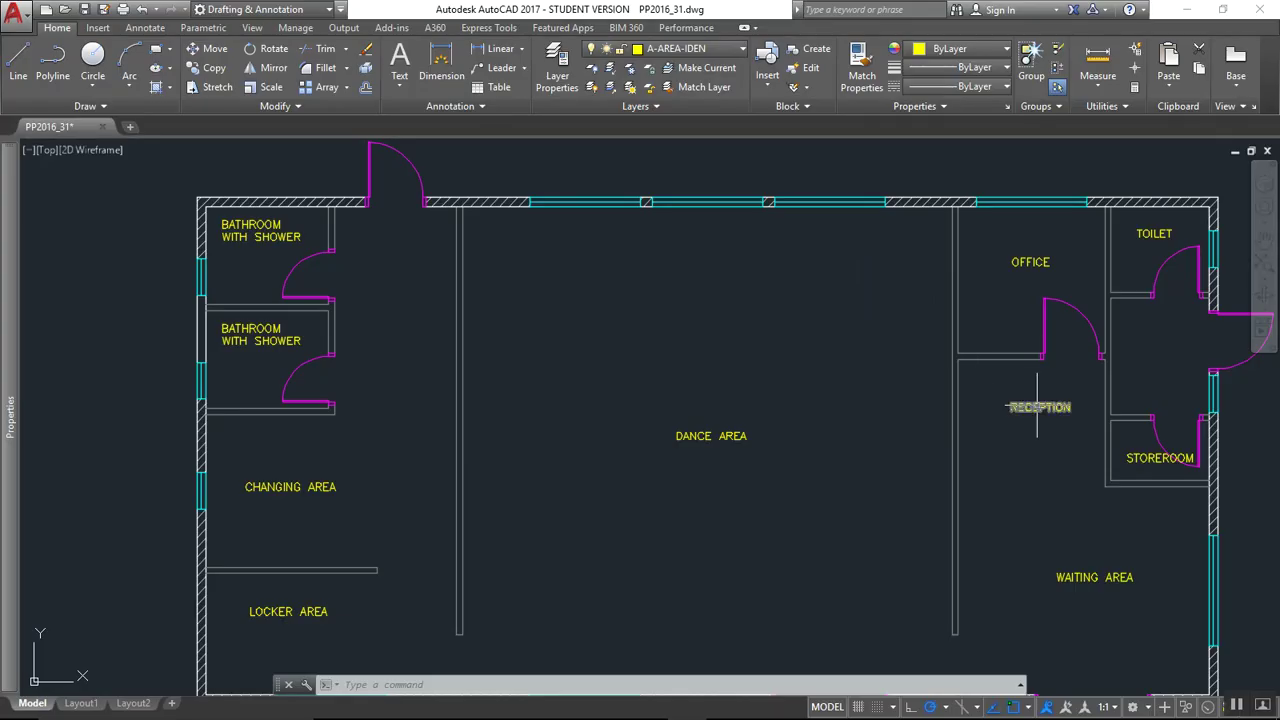
Make A-WALL-INTR the current layer
mouse_move(1020, 406)
middle_mouse_down()
mouse_move(751, 329)
mouse_move(768, 353)
middle_mouse_up()
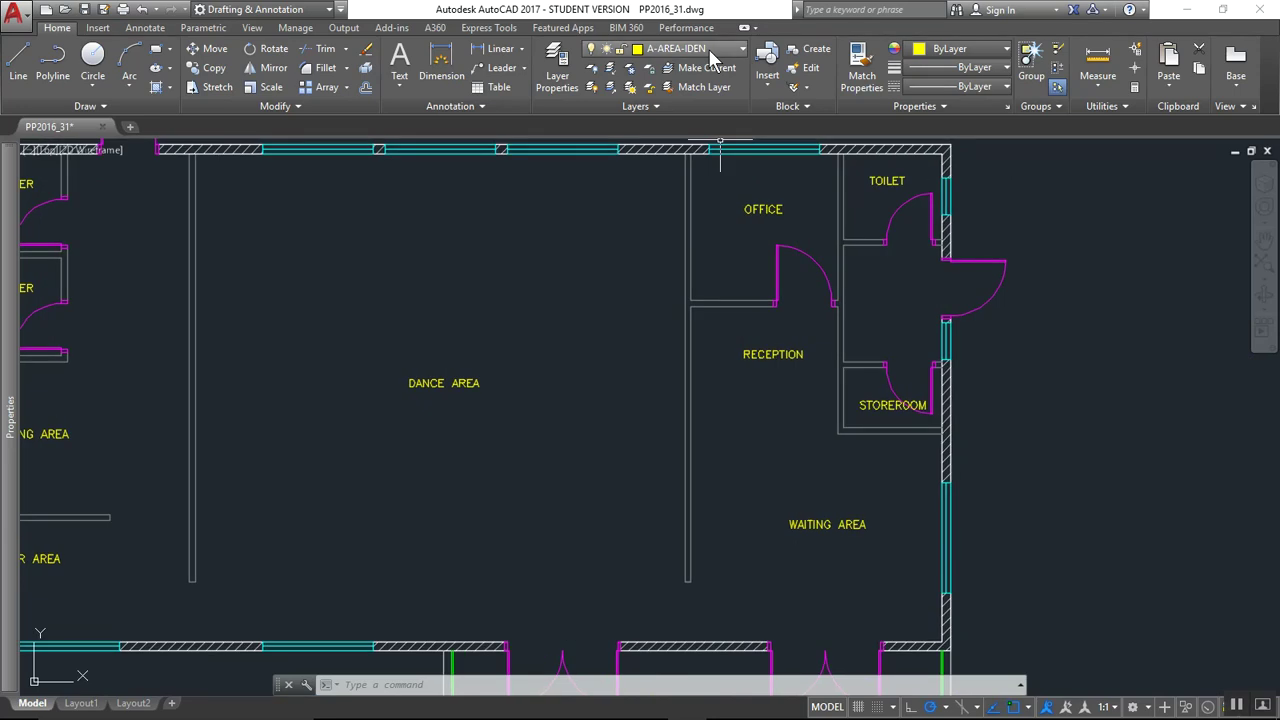
left_click(708, 50)
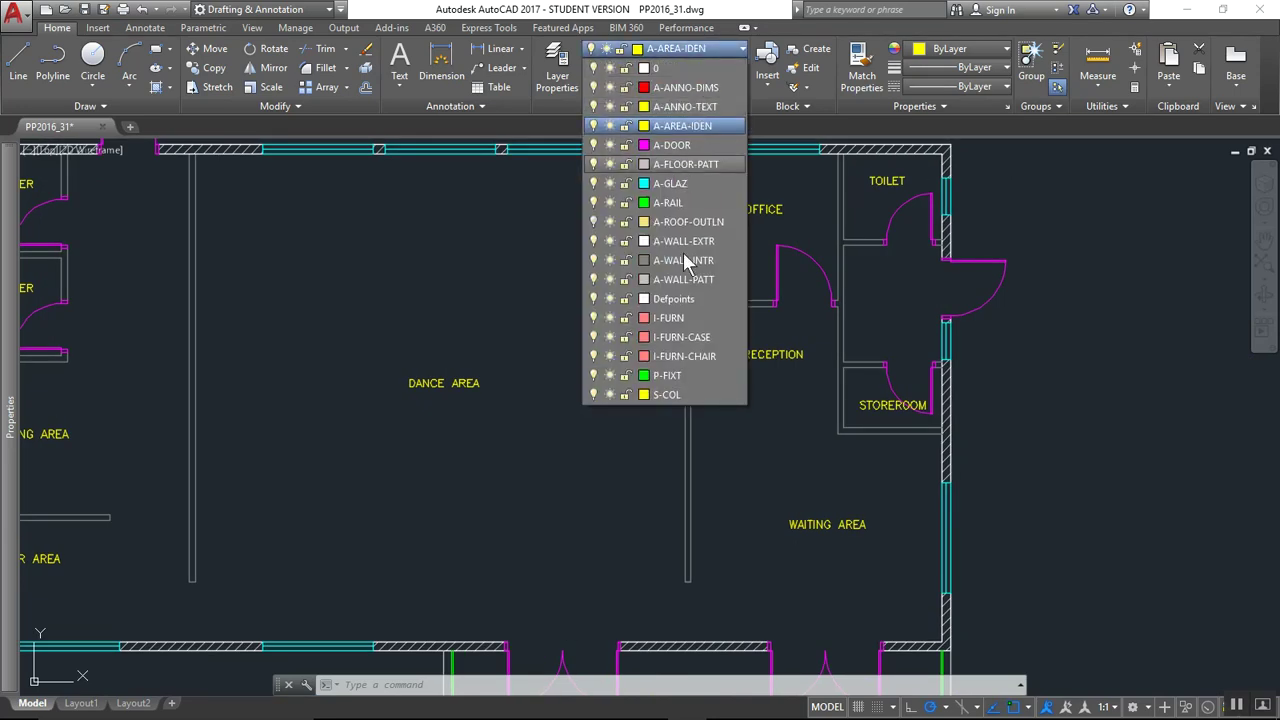
left_click(682, 260)
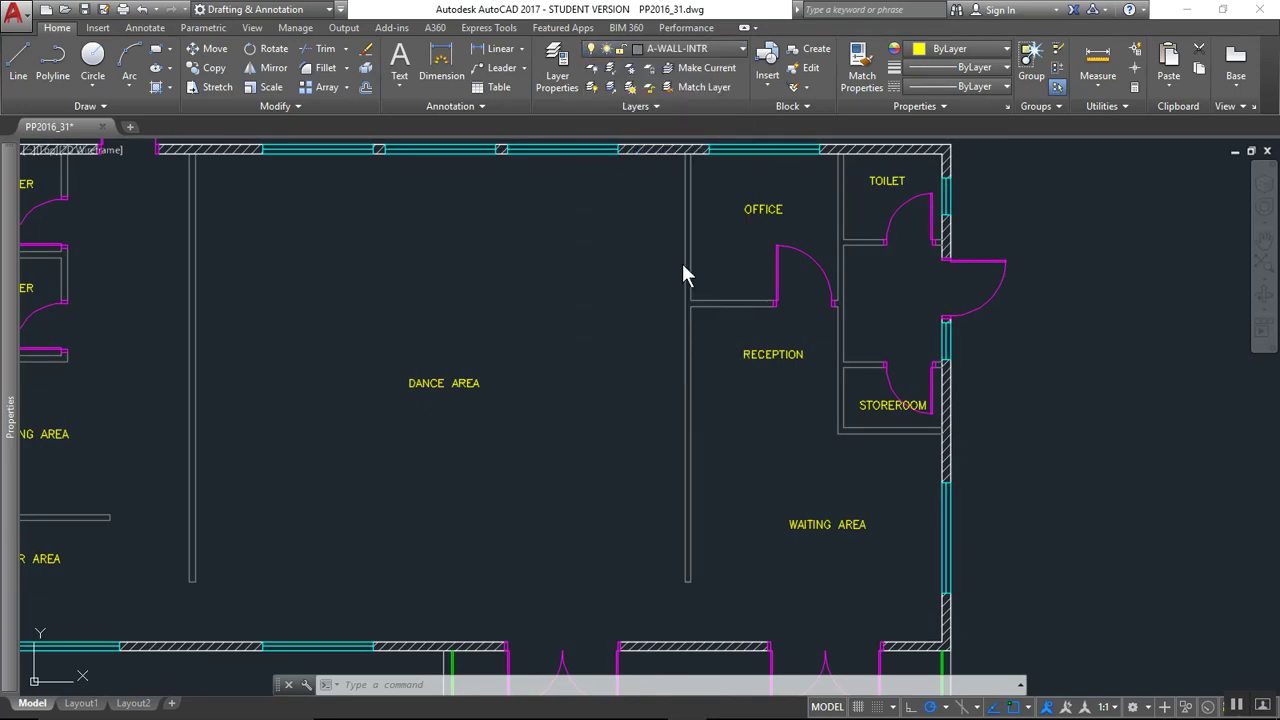
scroll(828, 344, "up", 4)
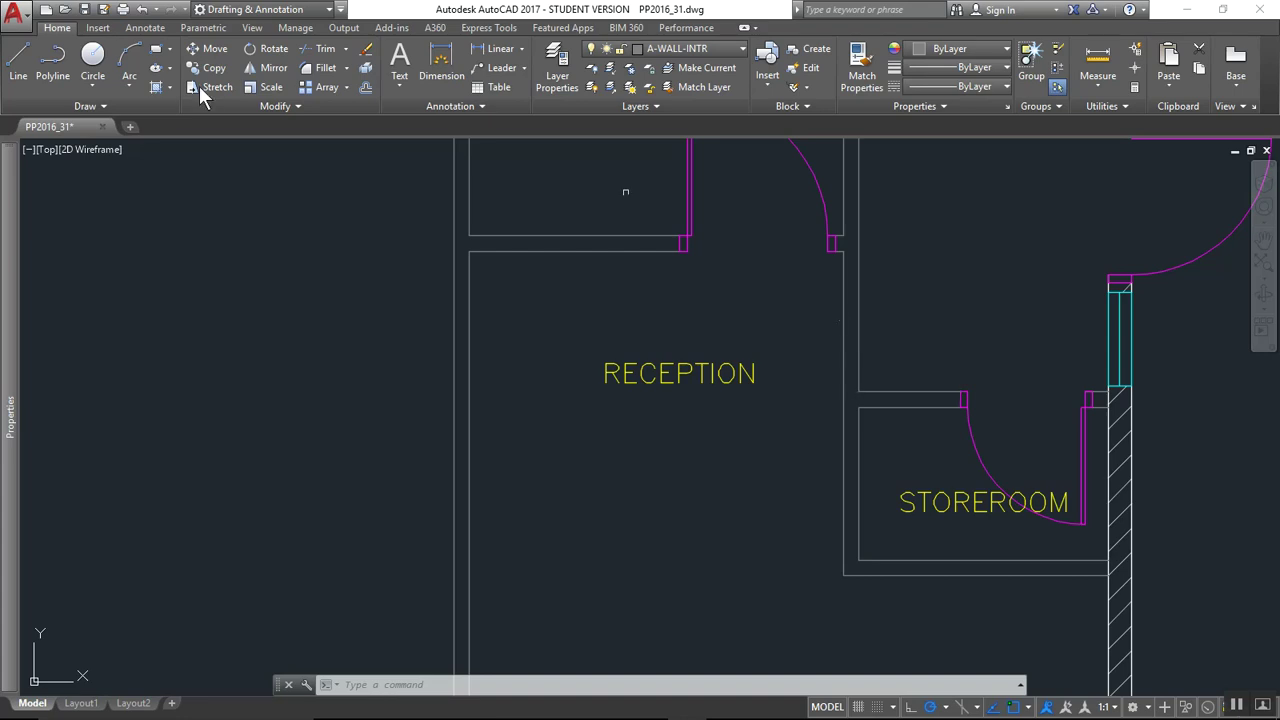
left_click(18, 60)
key("Escape")
key("Escape")
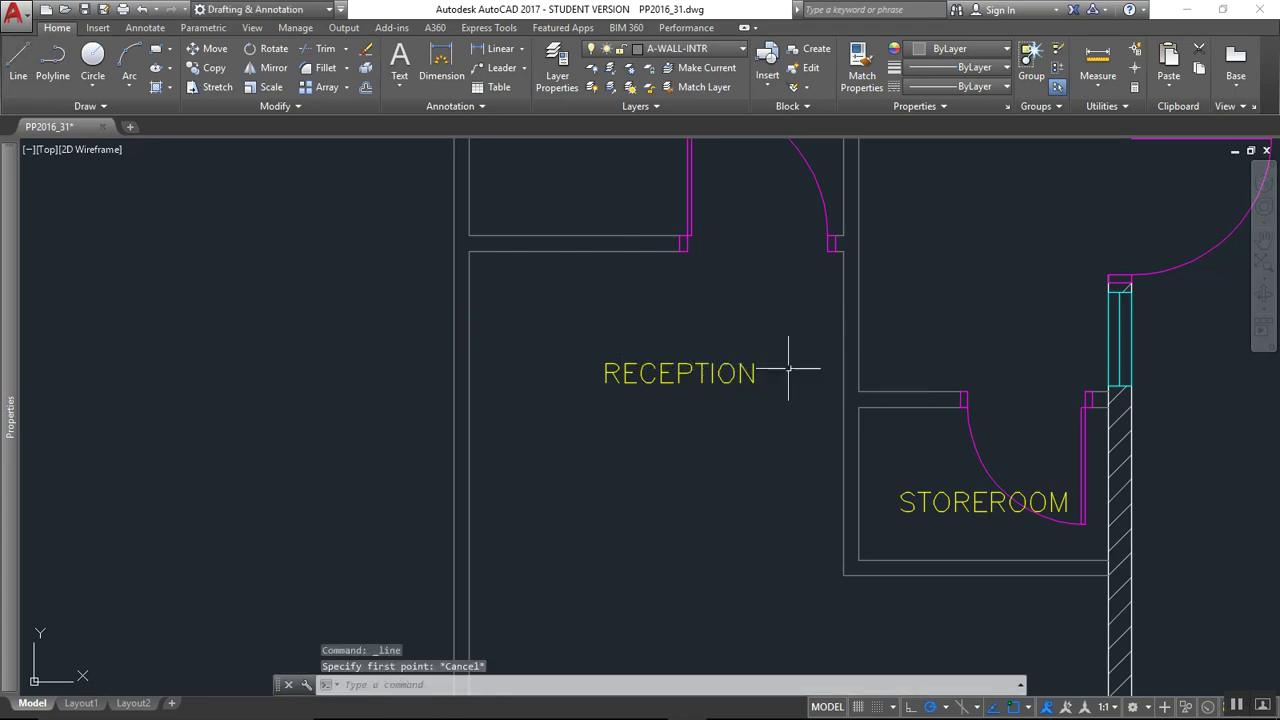
Grip-stretch the left end of the wall line above the Storeroom into Reception
left_click(902, 388)
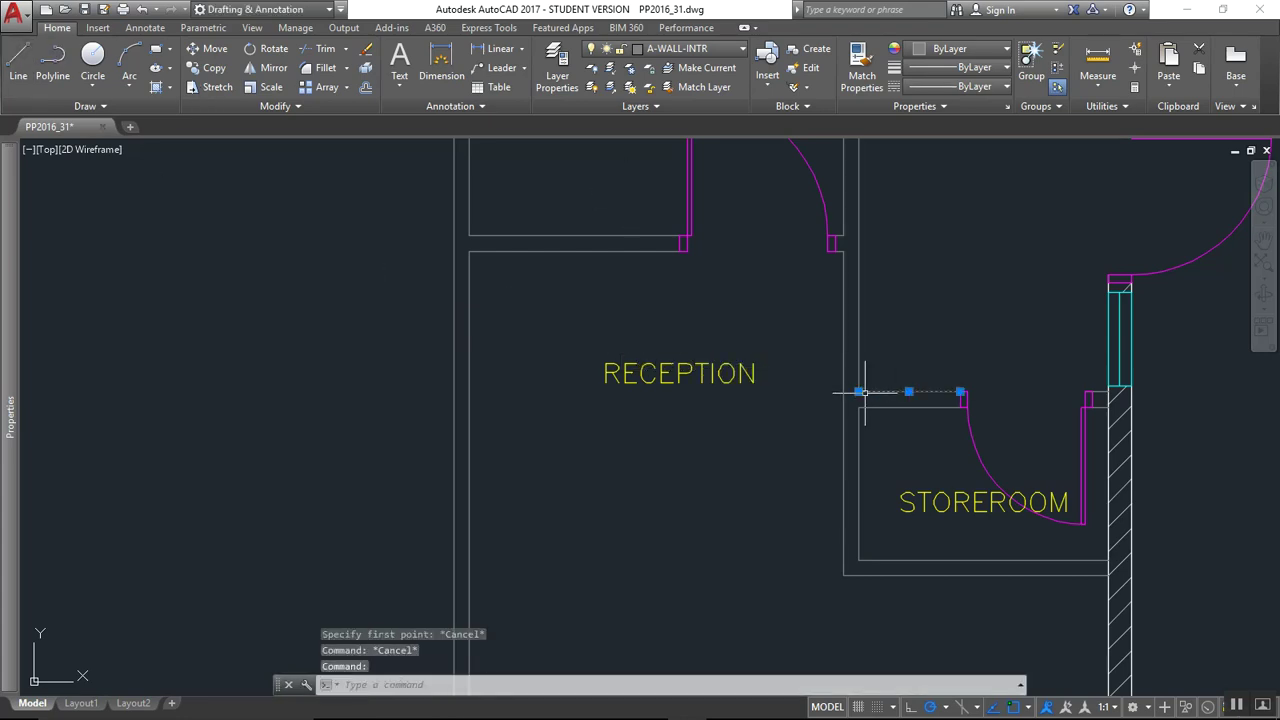
left_click(858, 391)
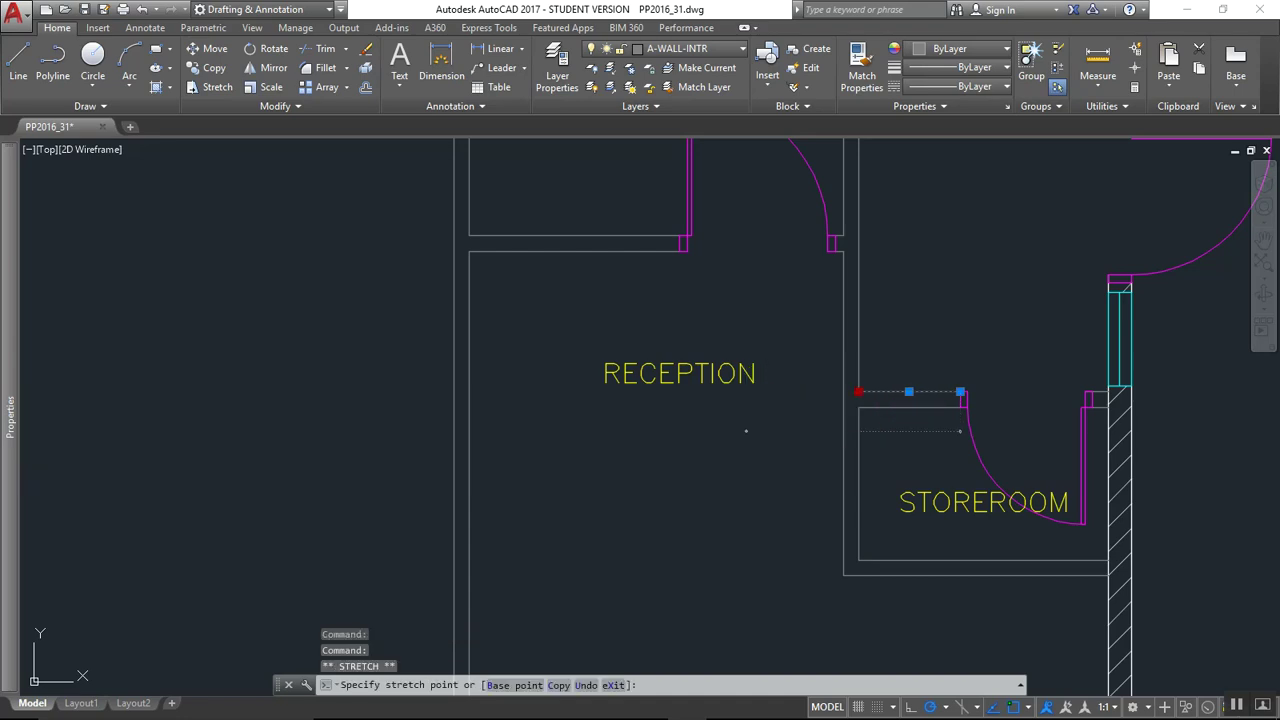
left_click(746, 391)
key("Escape")
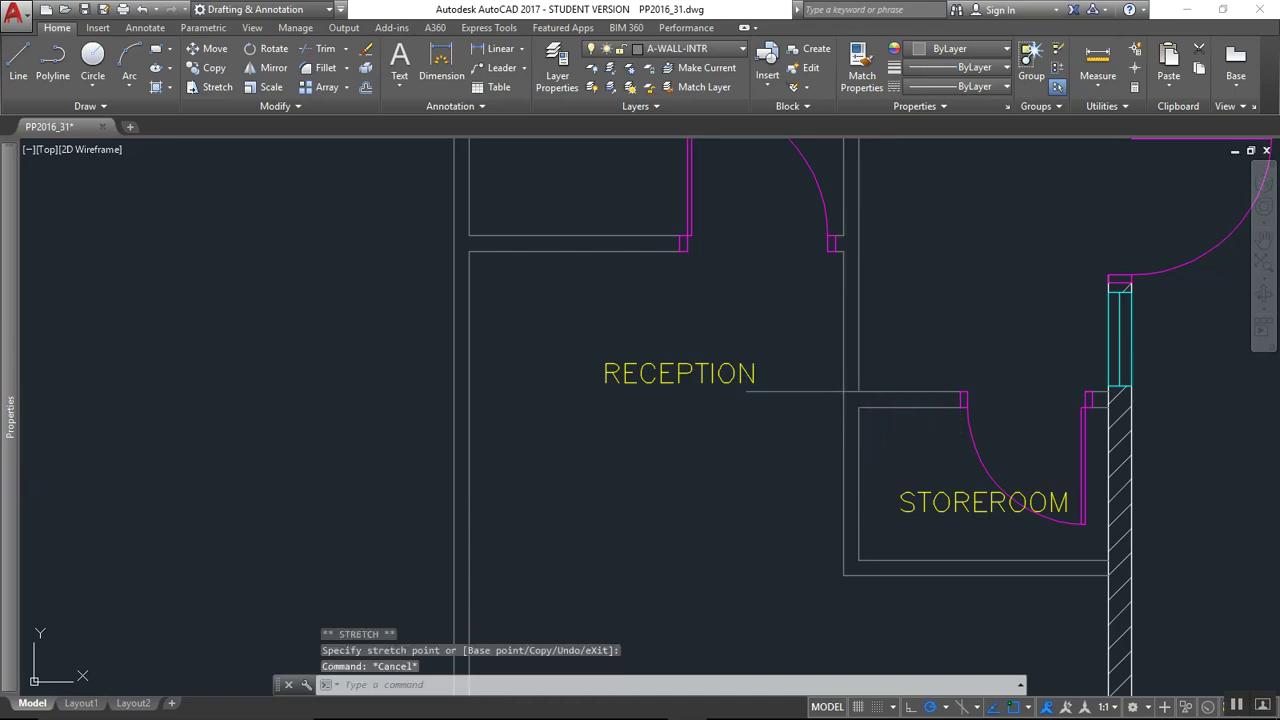
scroll(848, 242, "up", 10)
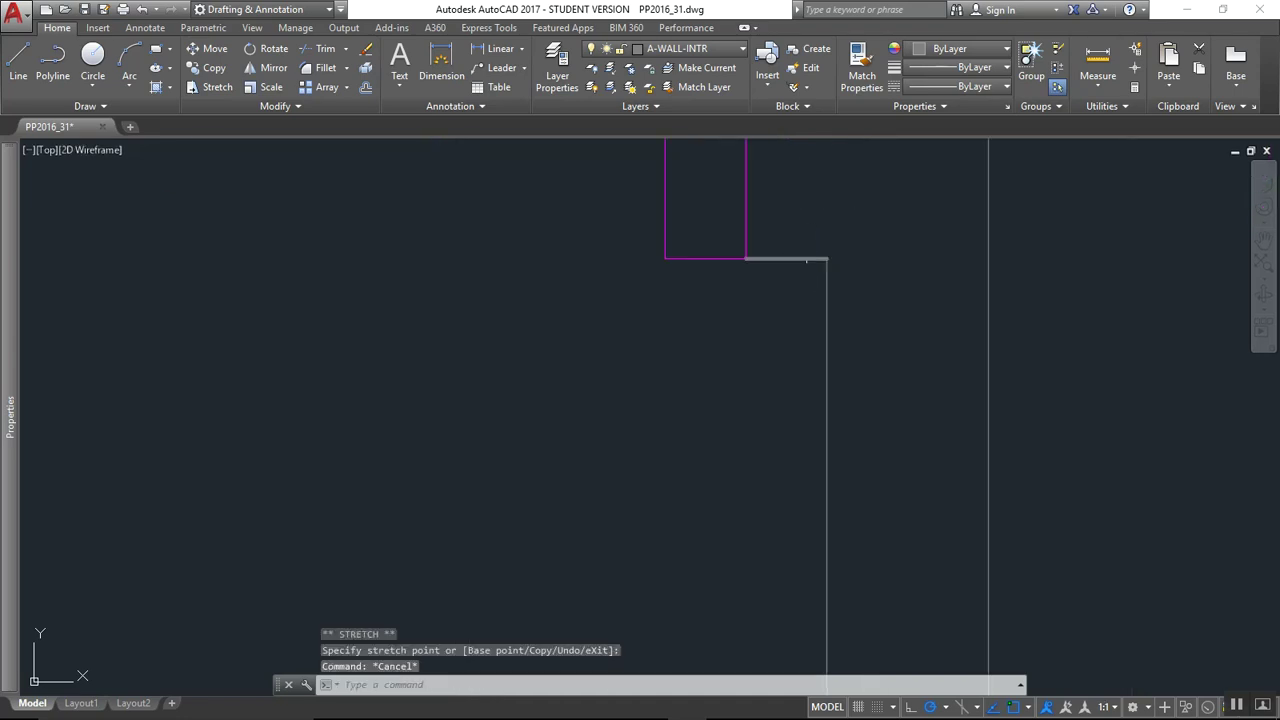
left_click(809, 259)
left_click(826, 259)
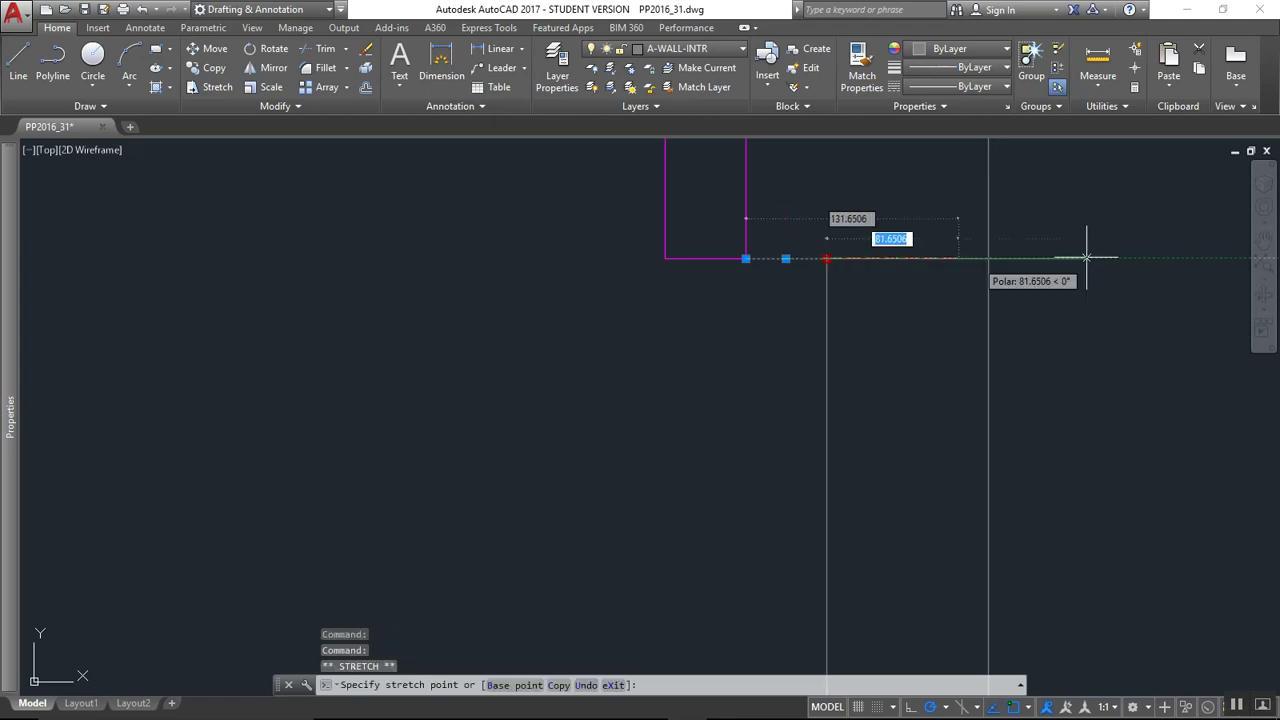
key("Escape")
Start TRIM using the upper and lower wall lines as cutting edges
scroll(1031, 277, "down", 6)
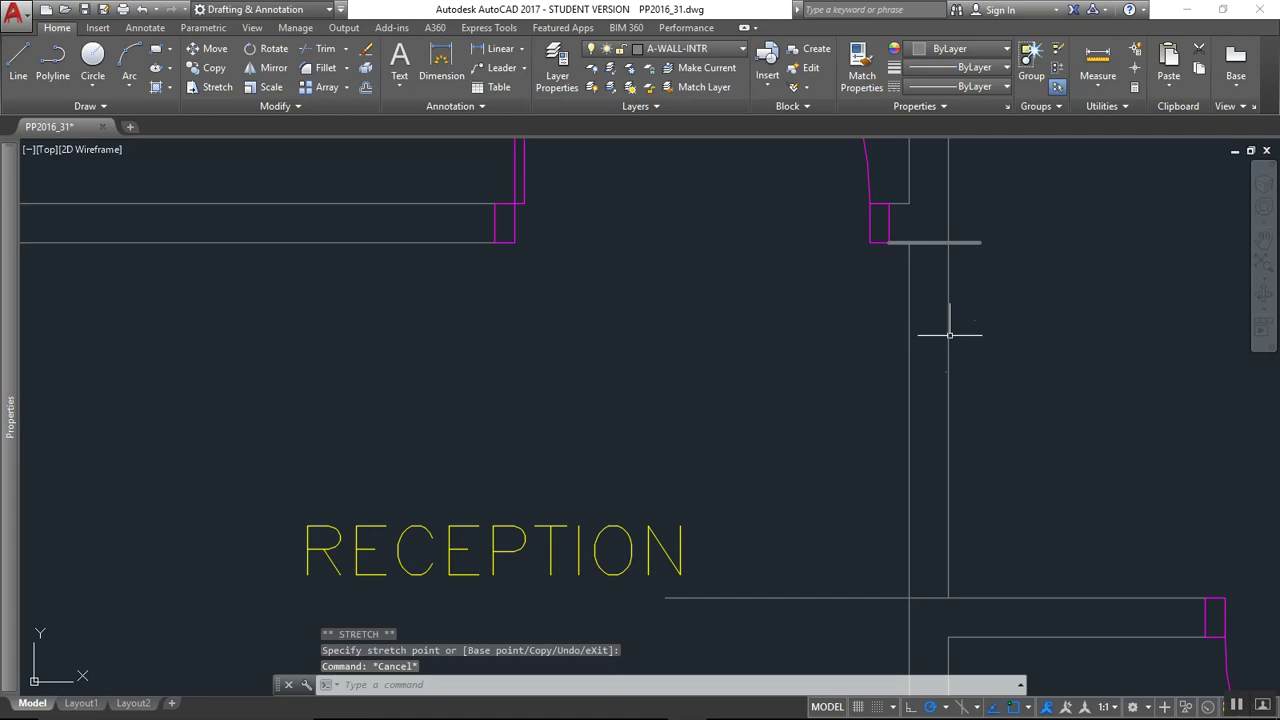
left_click(966, 242)
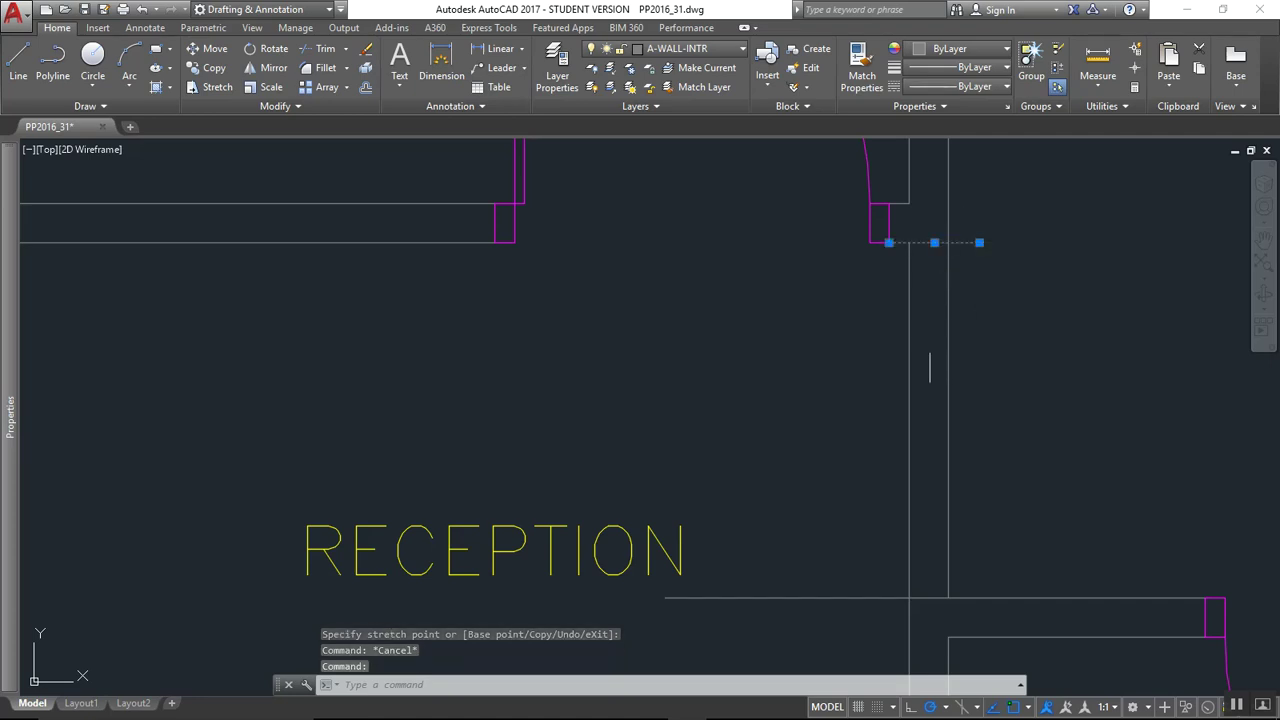
left_click(803, 598)
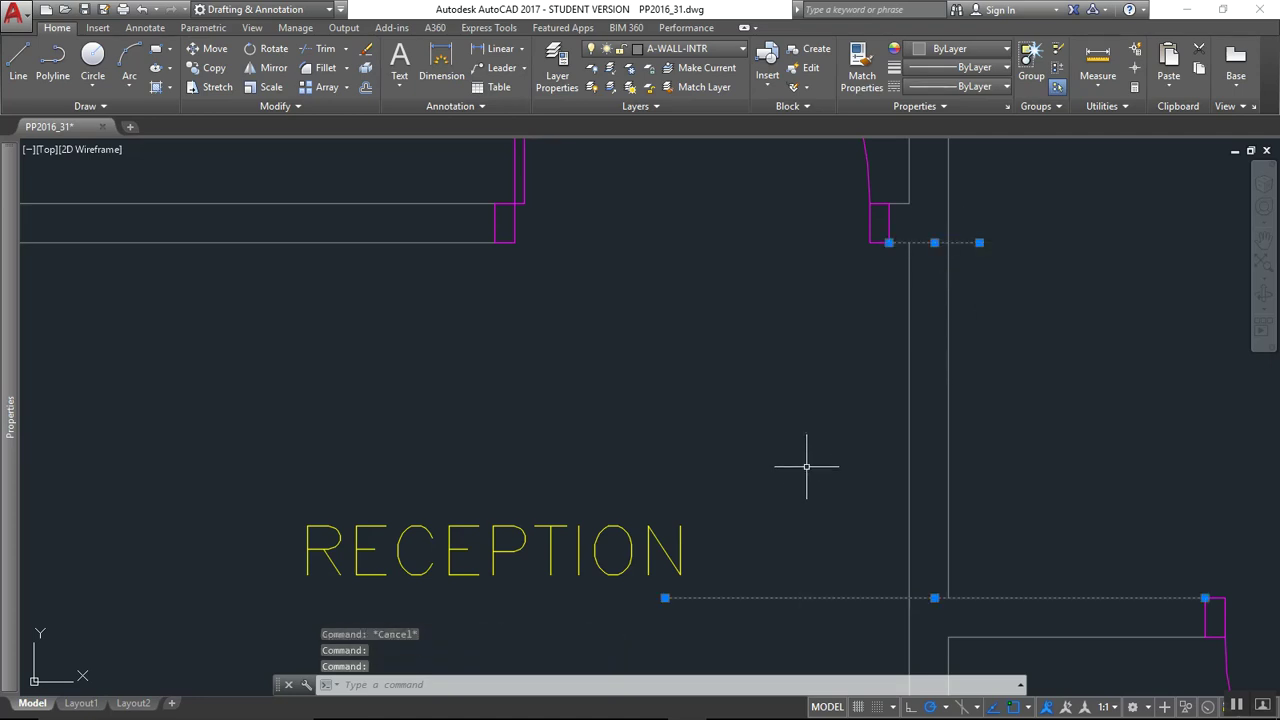
type("tr")
key("Return")
left_click(1034, 436)
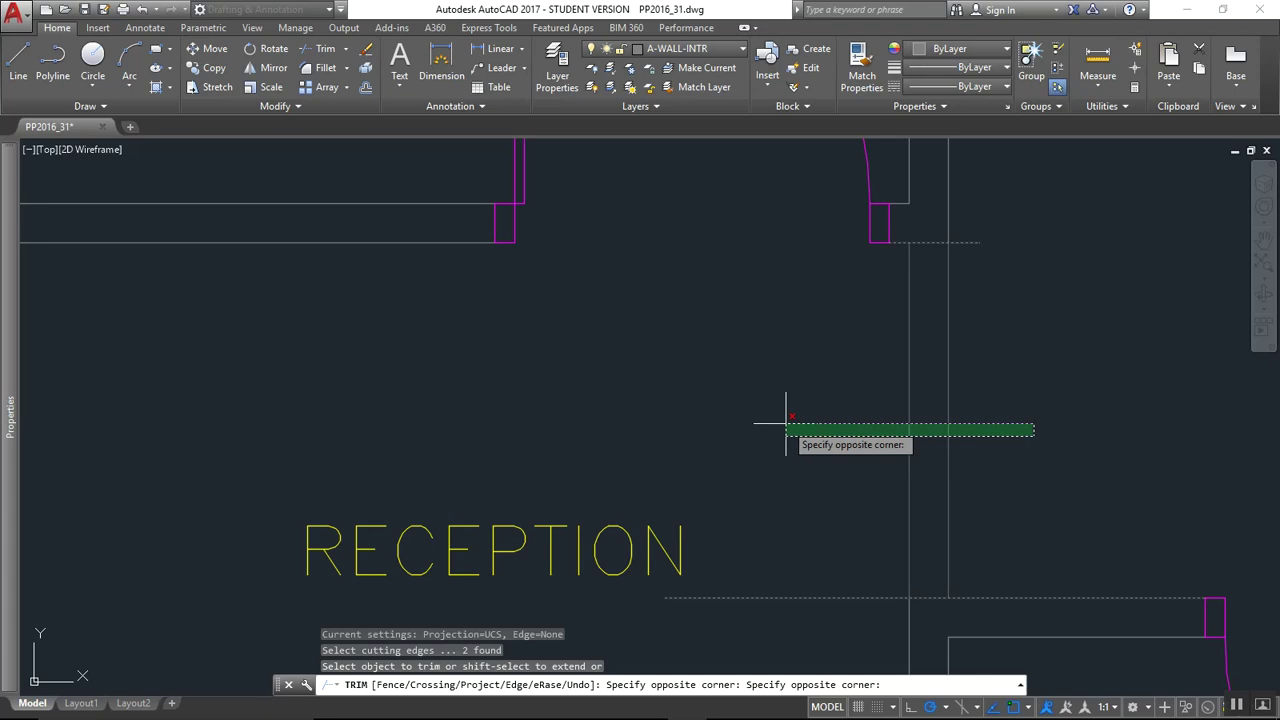
Trim away the overlapping wall segment near Reception
left_click(786, 423)
scroll(894, 391, "down", 5)
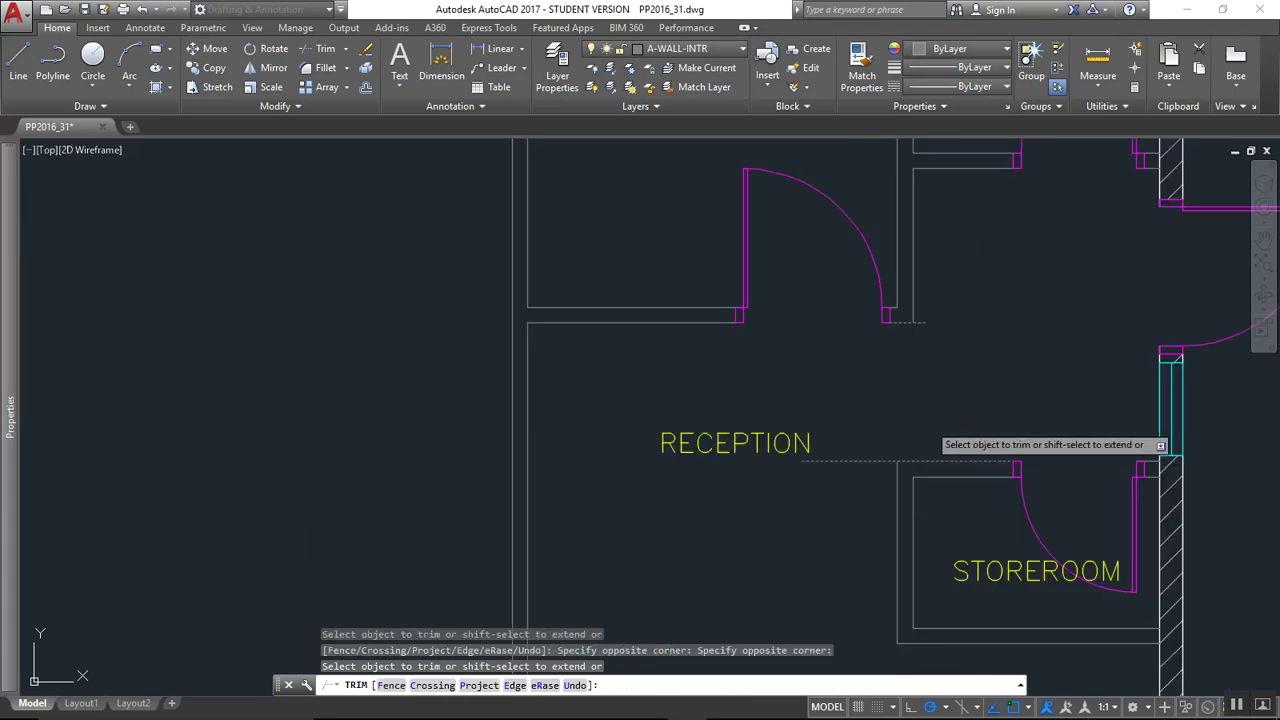
key("Return")
Fillet the Reception/Storeroom wall corners and the upper door-jamb corner in Multiple mode
type("f")
key("Return")
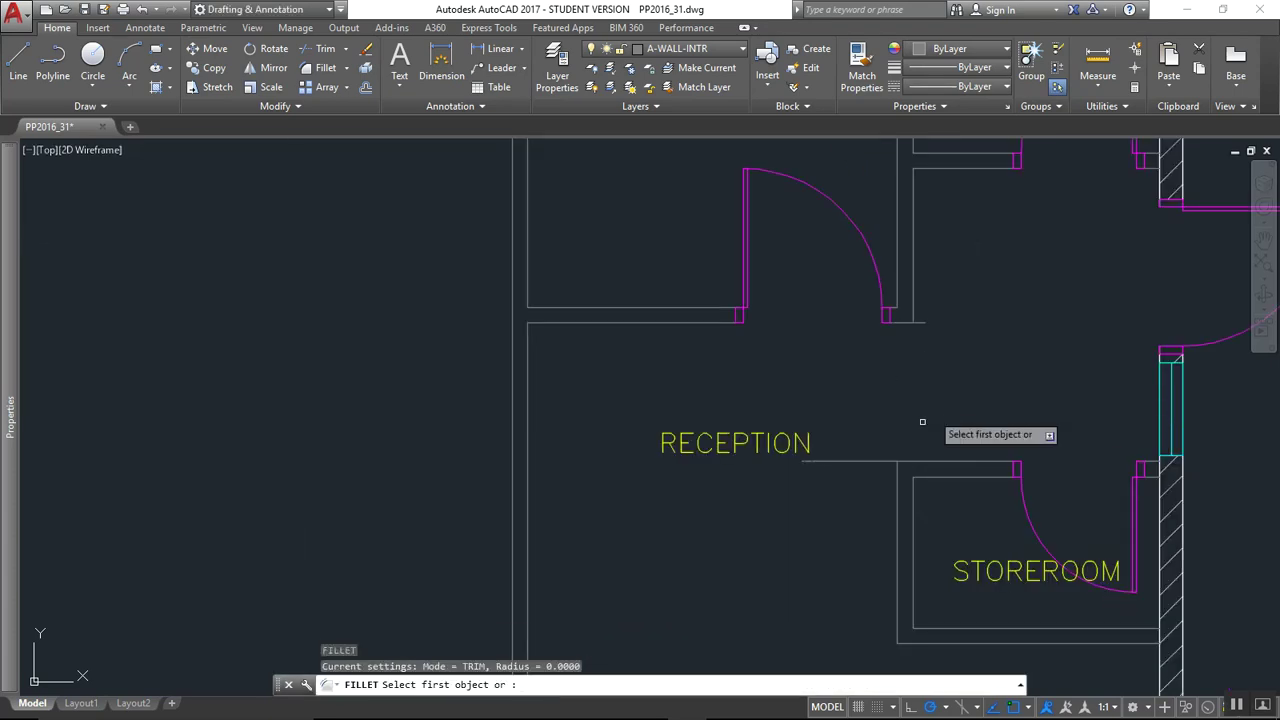
type("m")
key("Return")
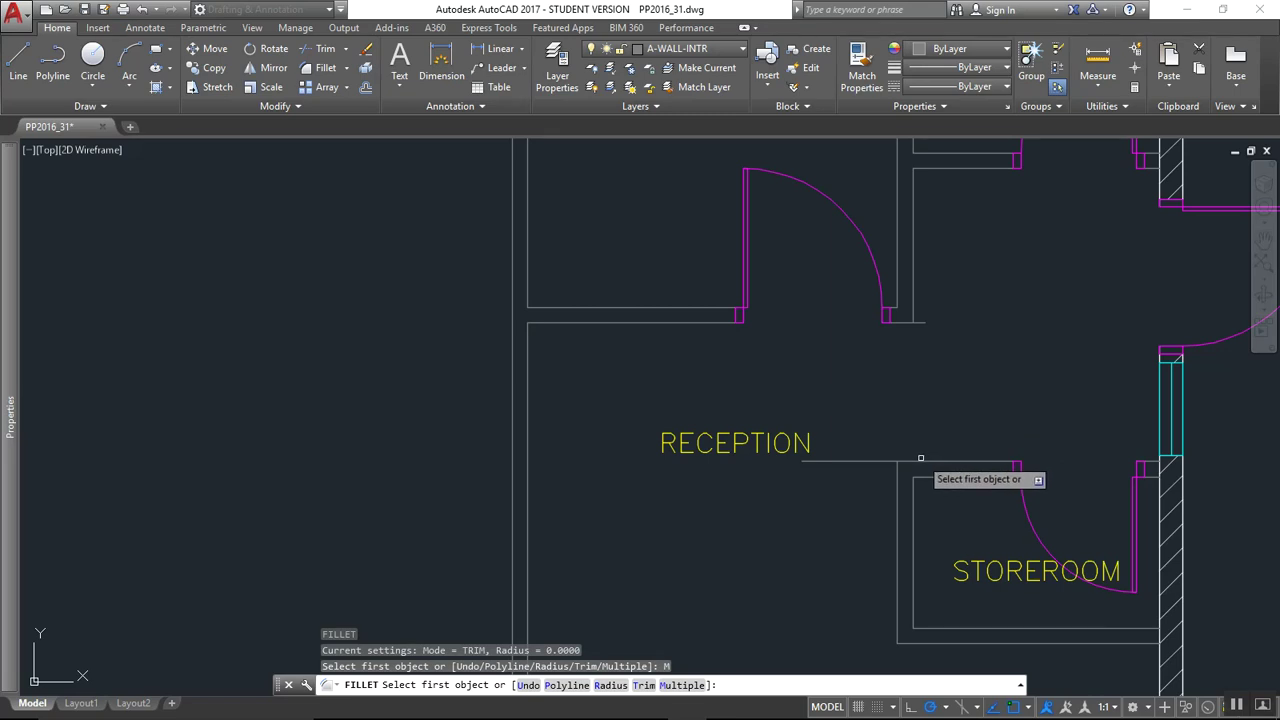
left_click(916, 461)
left_click(898, 474)
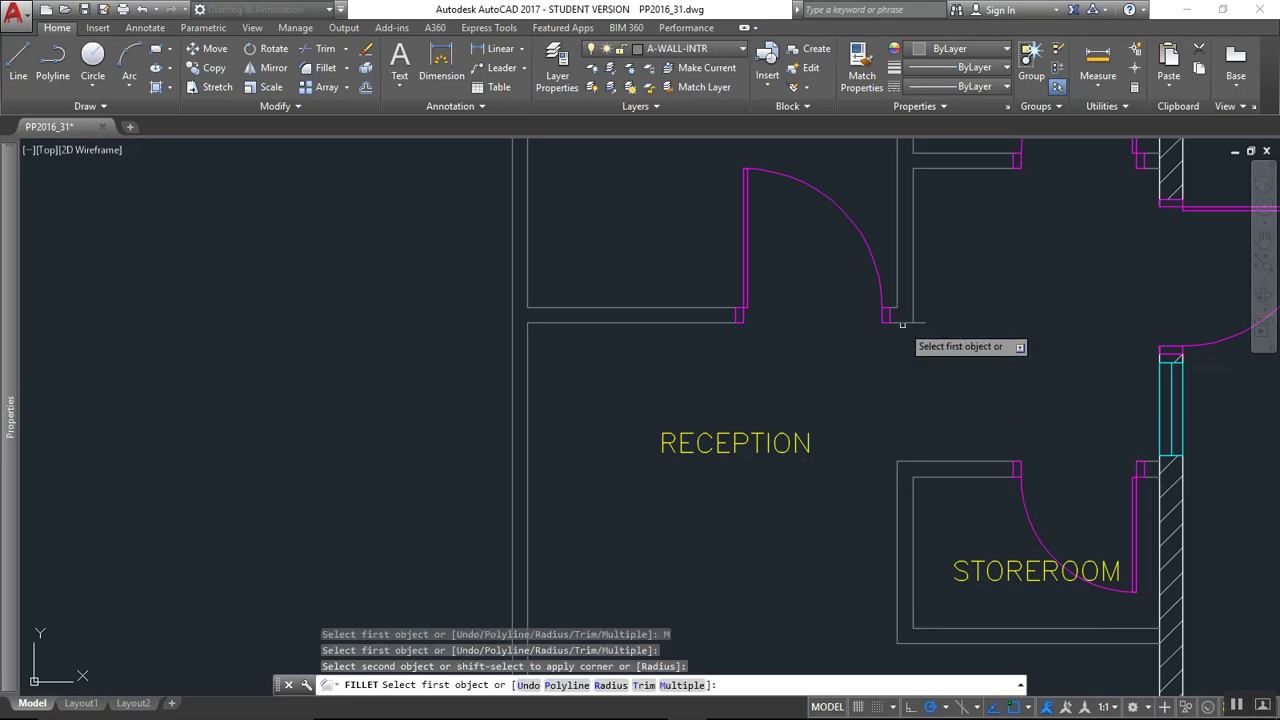
left_click(902, 324)
left_click(912, 307)
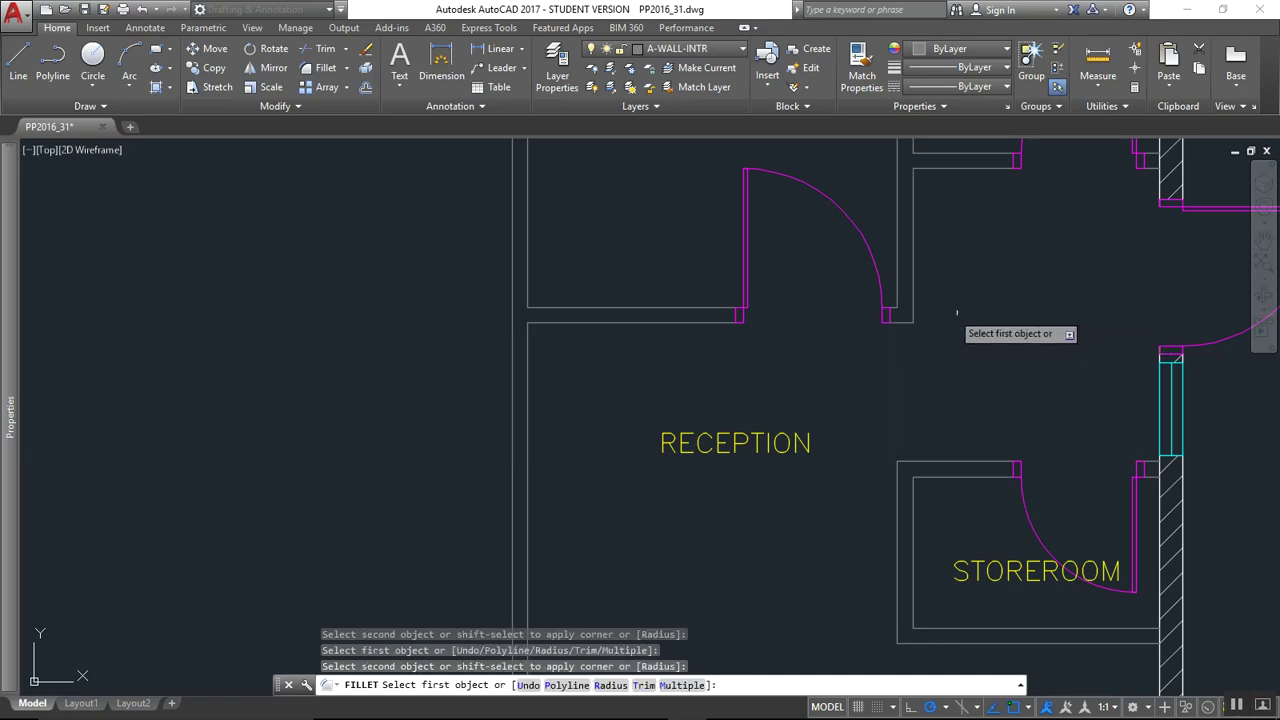
key("Escape")
key("Escape")
key("Escape")
scroll(920, 320, "down", 8)
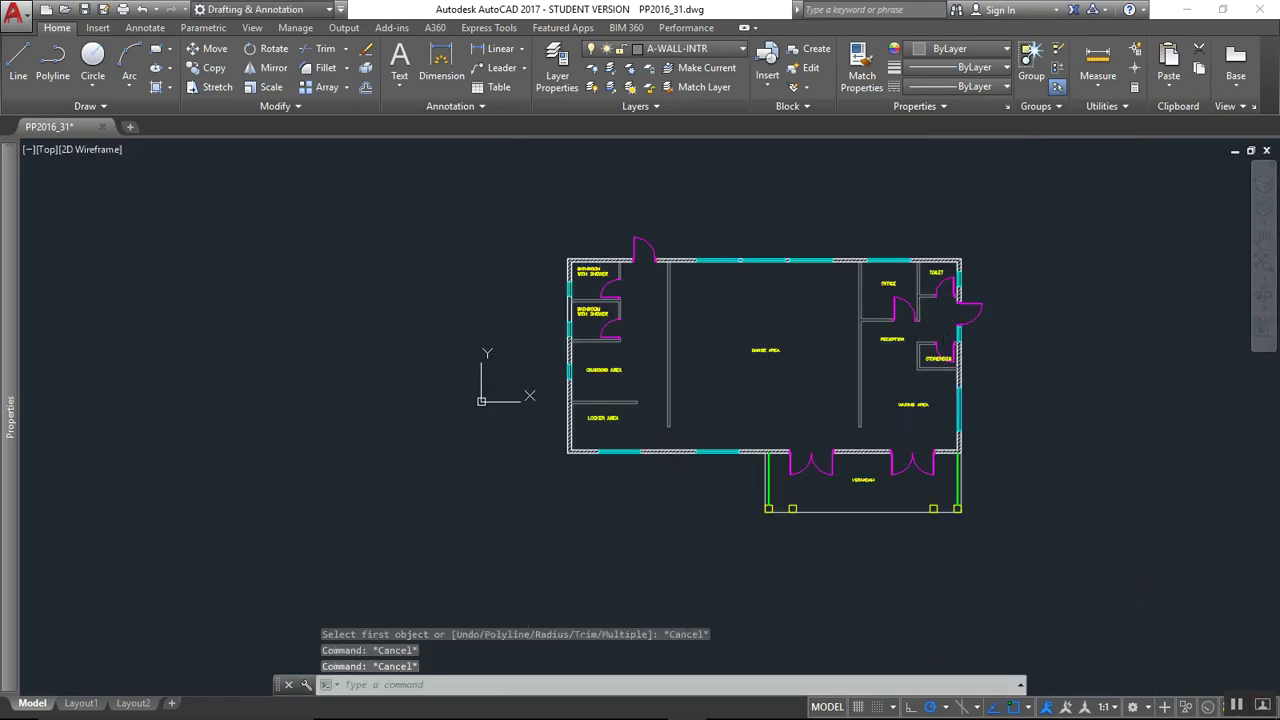
Check the corrected plan, then bring the Bluebeam Revu reference sheet to the front
scroll(790, 430, "up", 4)
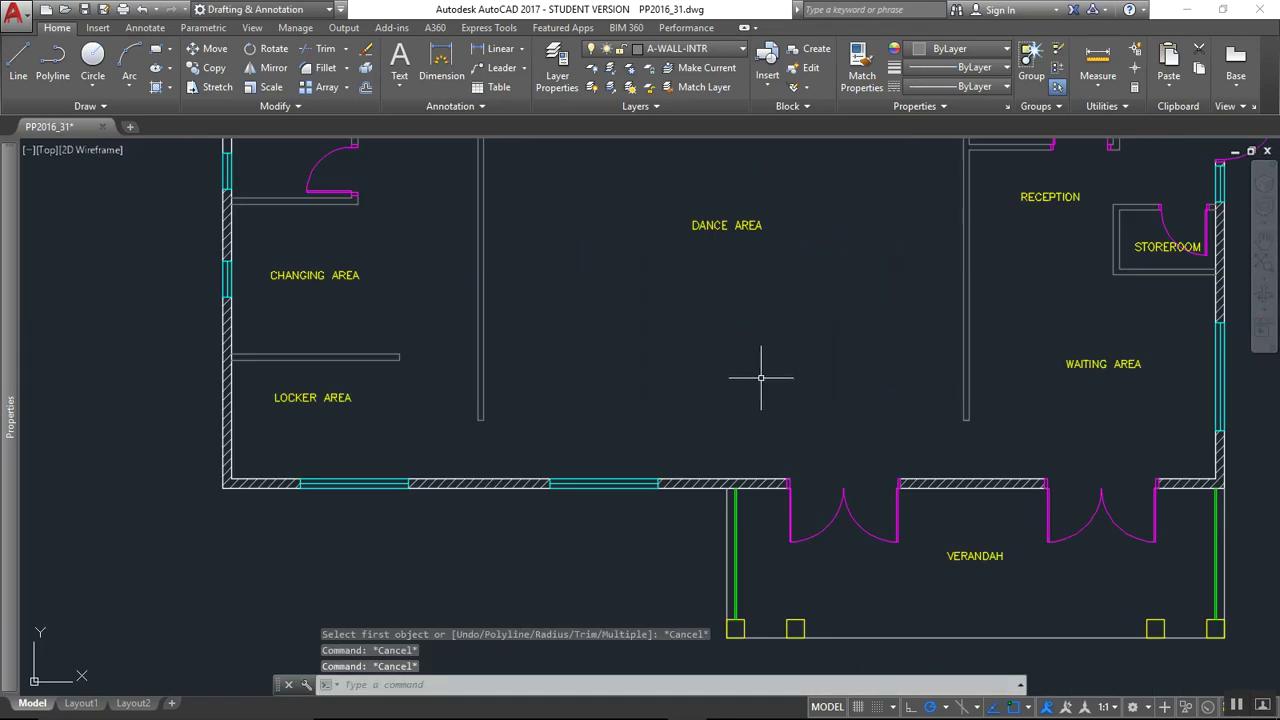
scroll(762, 371, "down", 3)
key("alt+Tab")
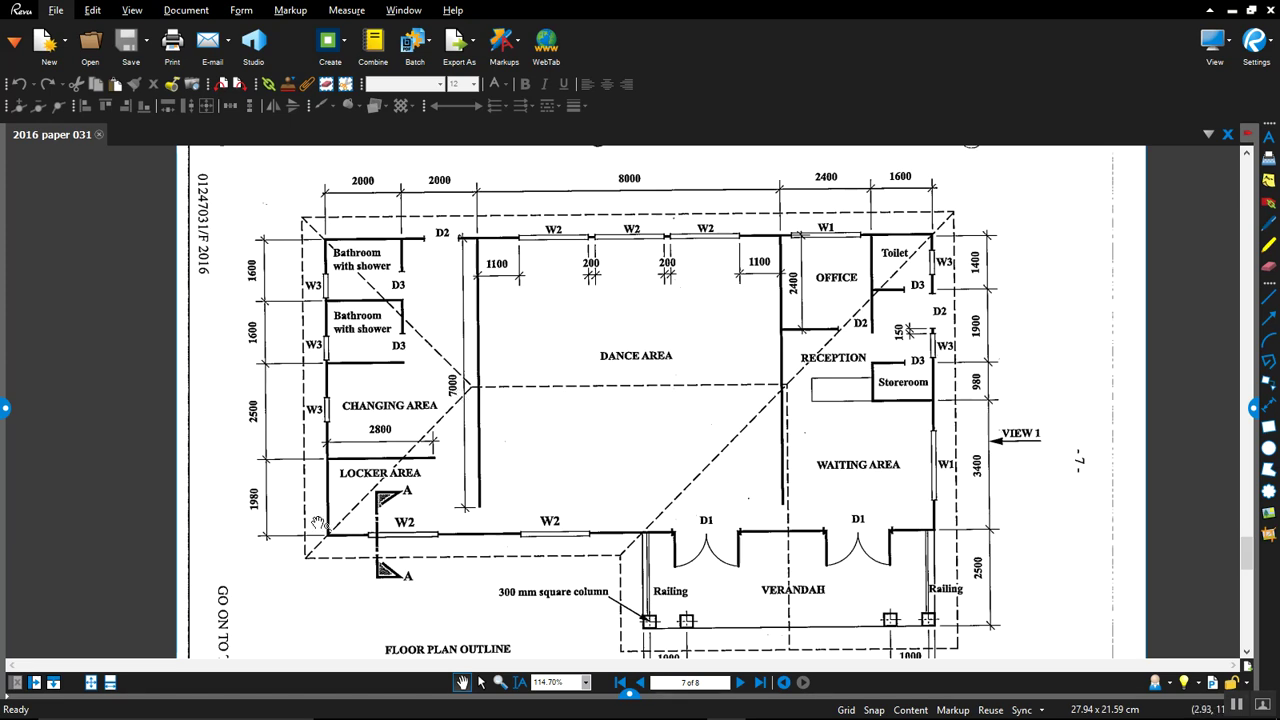
Zoom out to check the full reference sheet, then return to PP2016_31.dwg
scroll(549, 421, "down", 1)
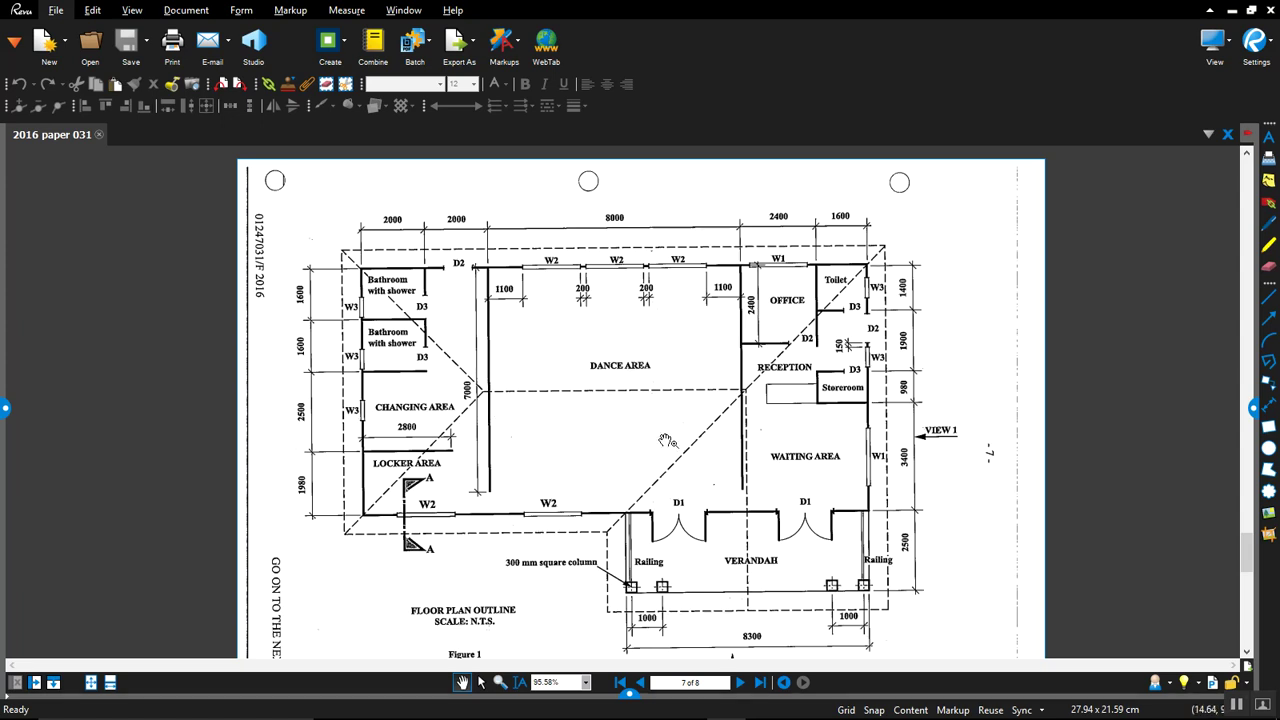
key("alt+Tab")
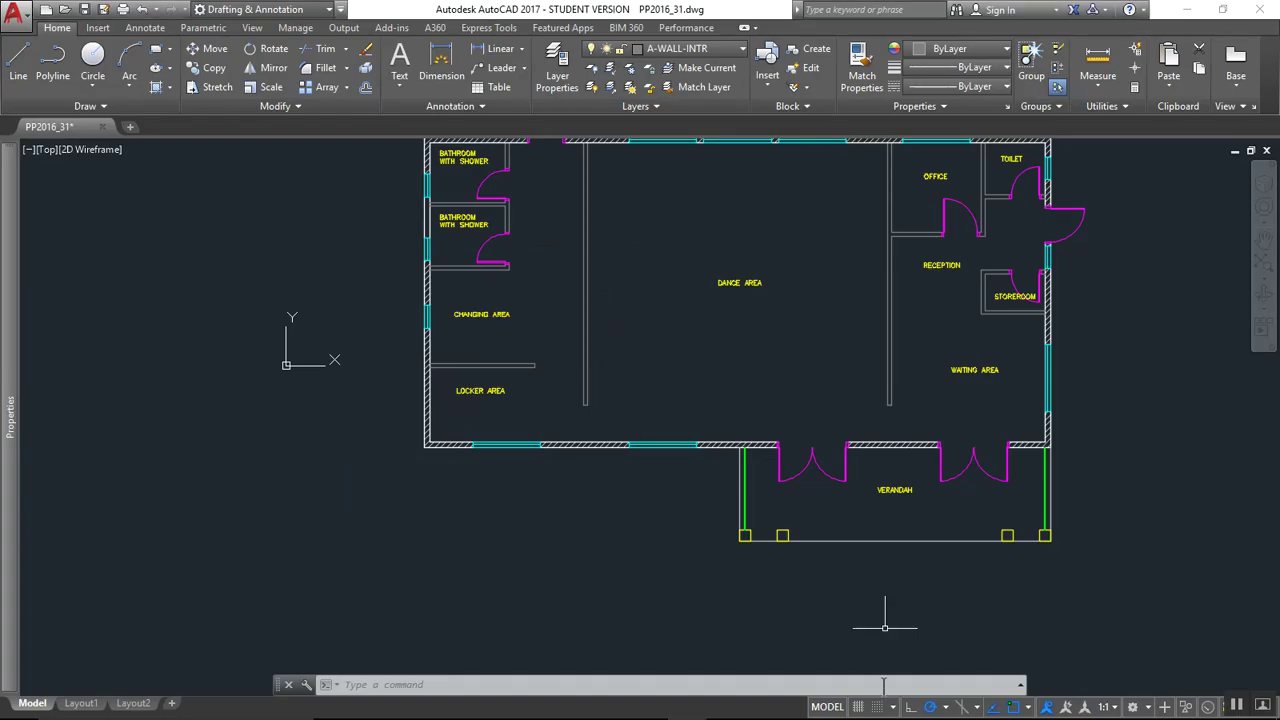